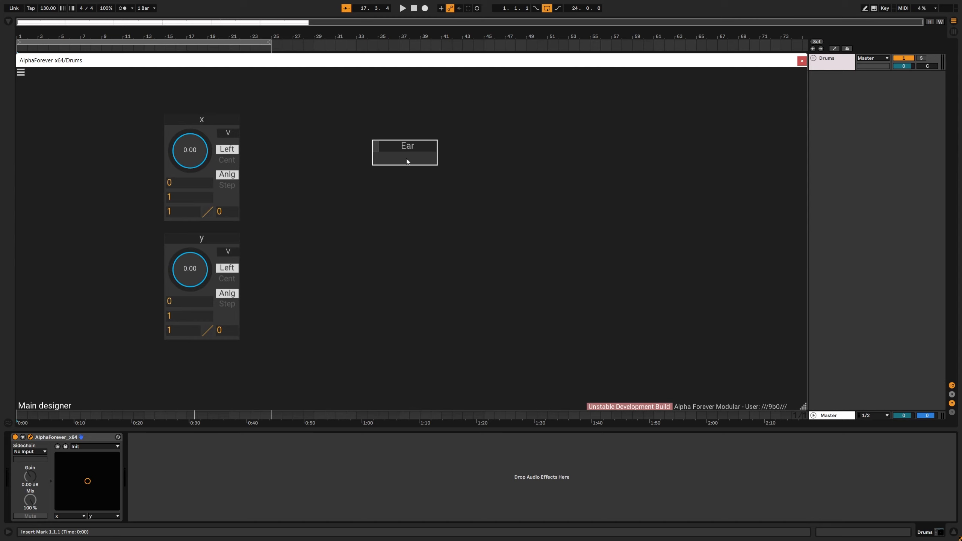
- Open the Ear designer and add two In modules from the Wiring / Analysing category, one below the other
double_click(406, 159)
right_click(213, 197)
mouse_move(246, 224)
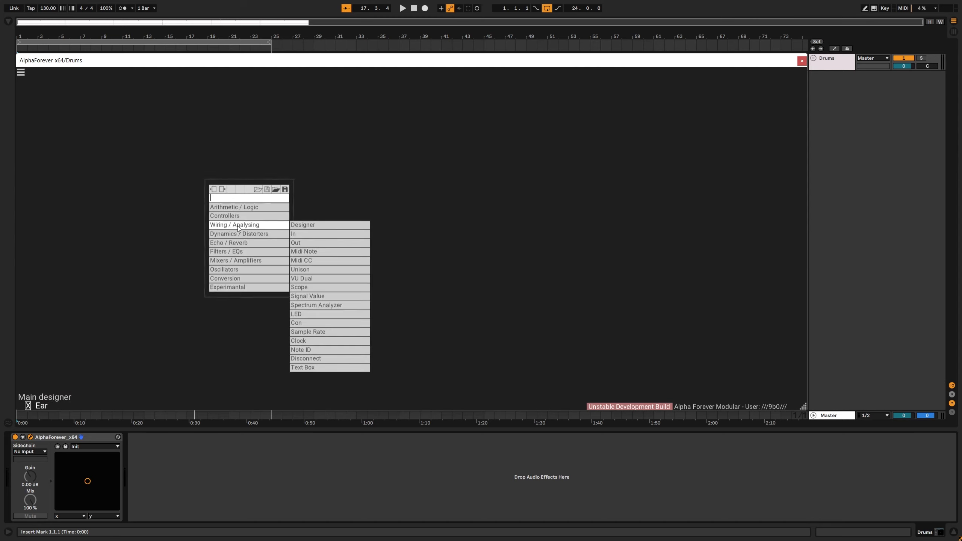
left_click(296, 234)
right_click(214, 217)
mouse_move(238, 246)
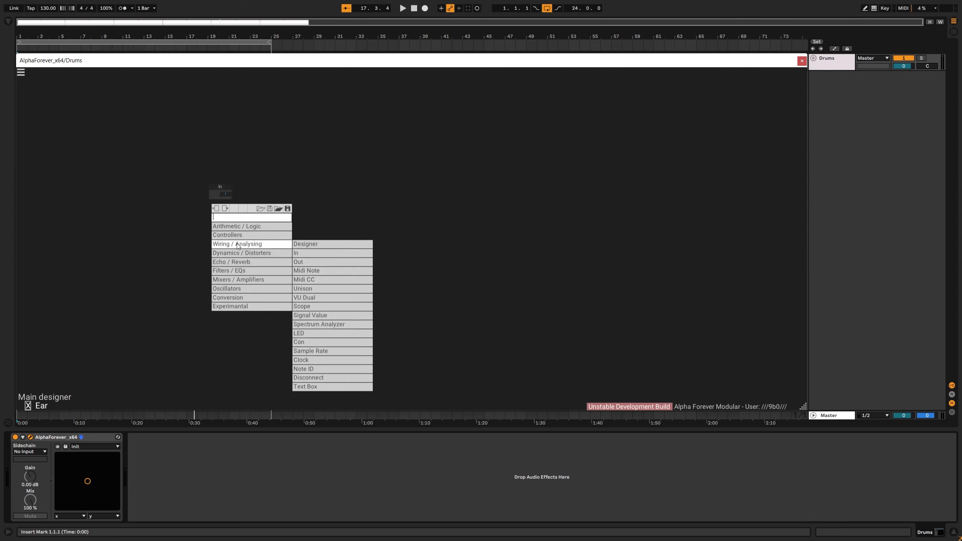
left_click(299, 253)
scroll(248, 217, "up", 4)
- Rename the lower In module x and add a third input module below it named y
right_click(203, 195)
left_click(188, 205)
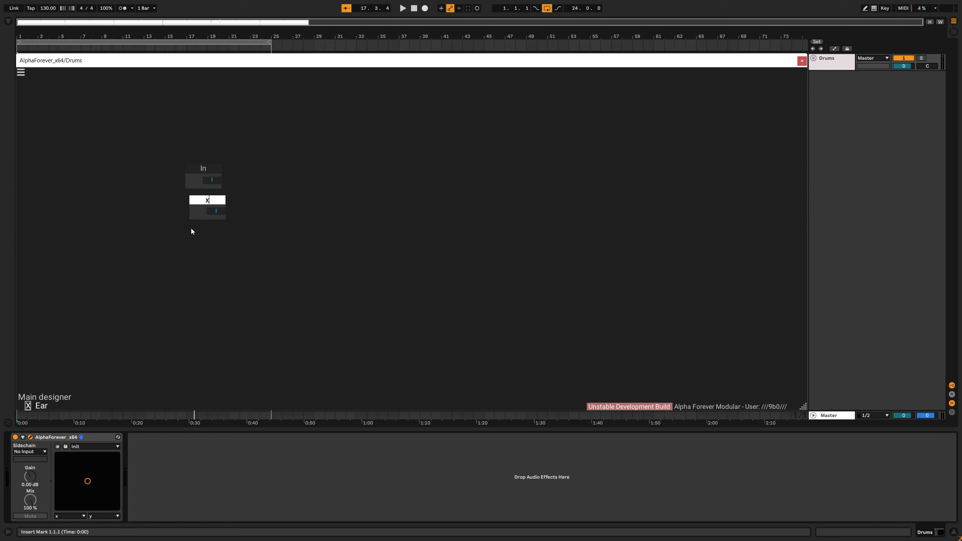
key("Return")
key("ctrl+d")
type("y")
key("Return")
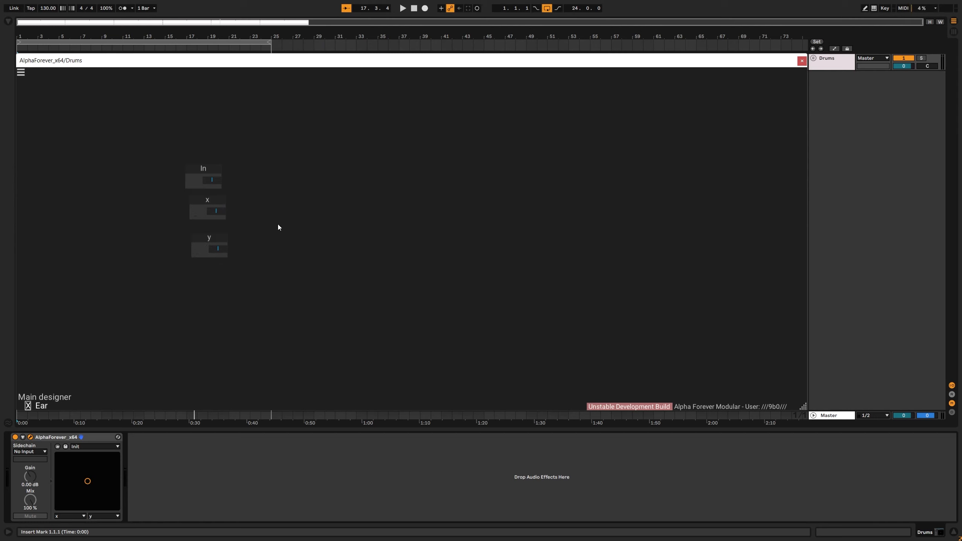
- Align the In, x and y modules in one vertical column
left_click_drag(174, 151, 296, 322)
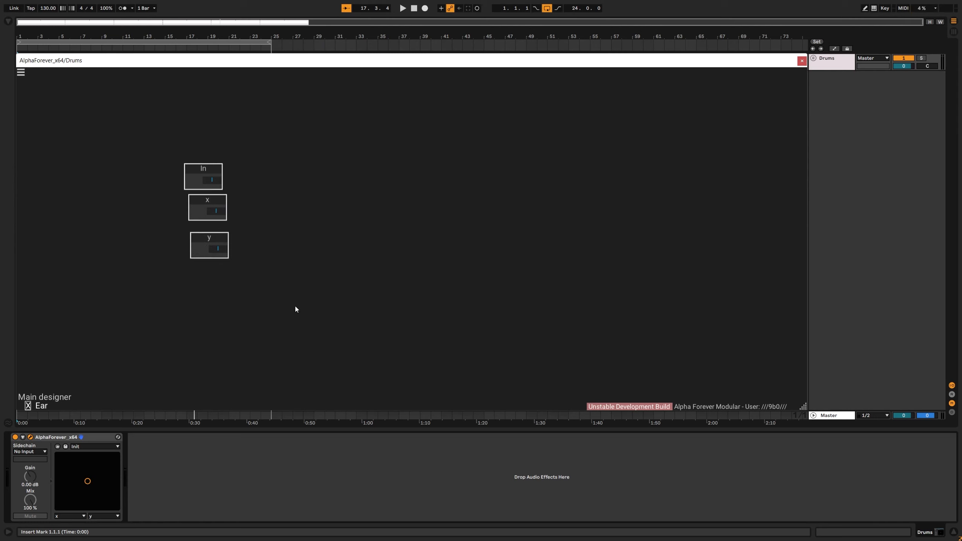
key("a")
left_click(188, 287)
left_click_drag(171, 279, 257, 191)
left_click(312, 213)
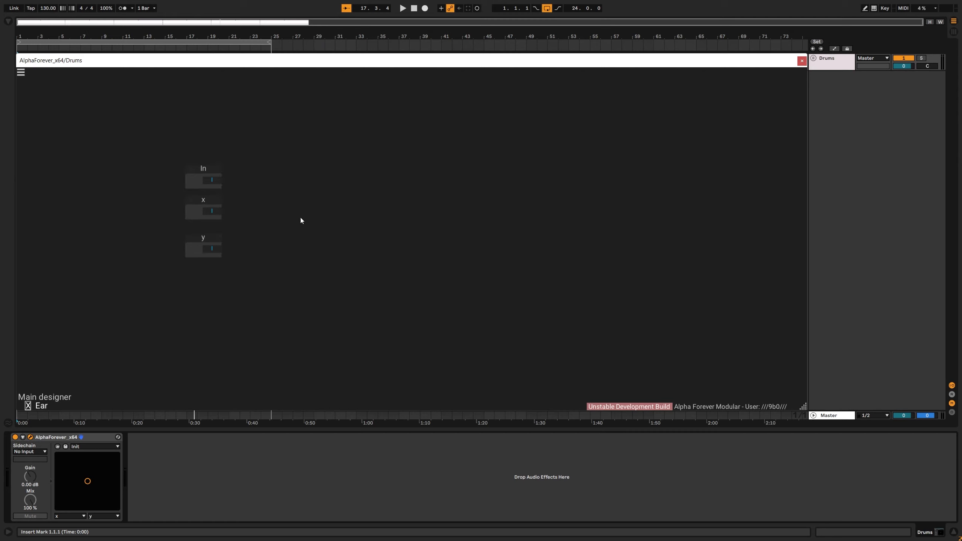
- Add a Designer module beside the input column and name it Distance
right_click(300, 217)
type("des")
left_click(385, 229)
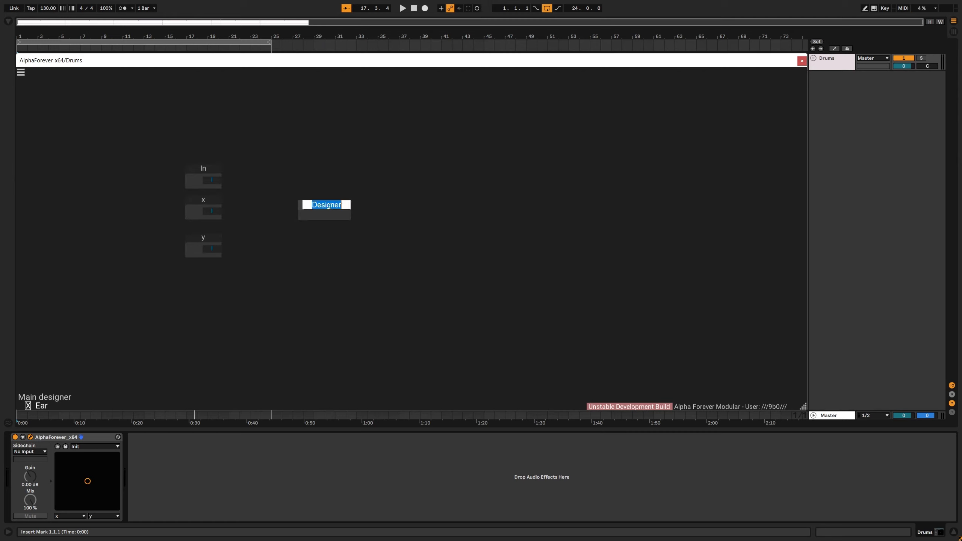
type("Distance")
key("Return")
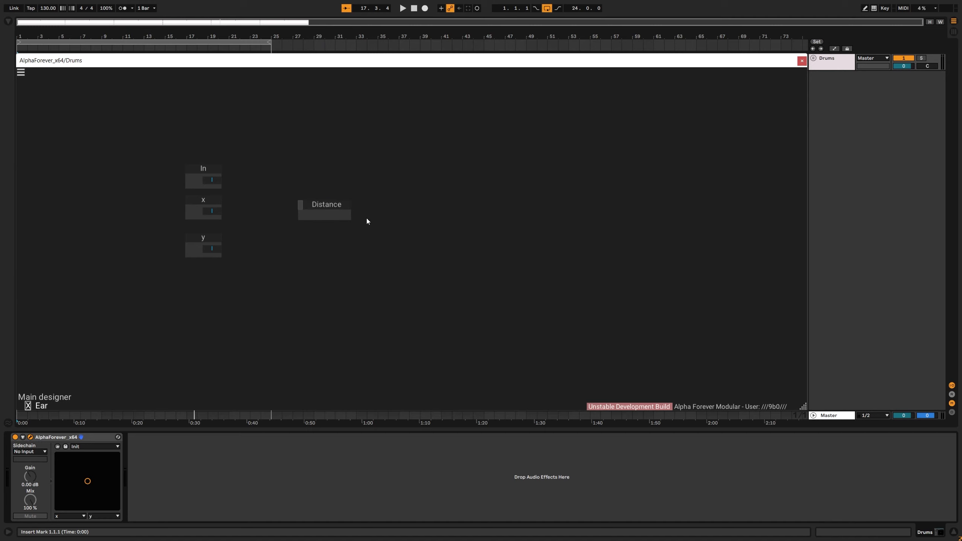
- Inside Distance, feed the x and y inputs each into both inputs of its own Mul module, and align the two Mul modules
double_click(326, 215)
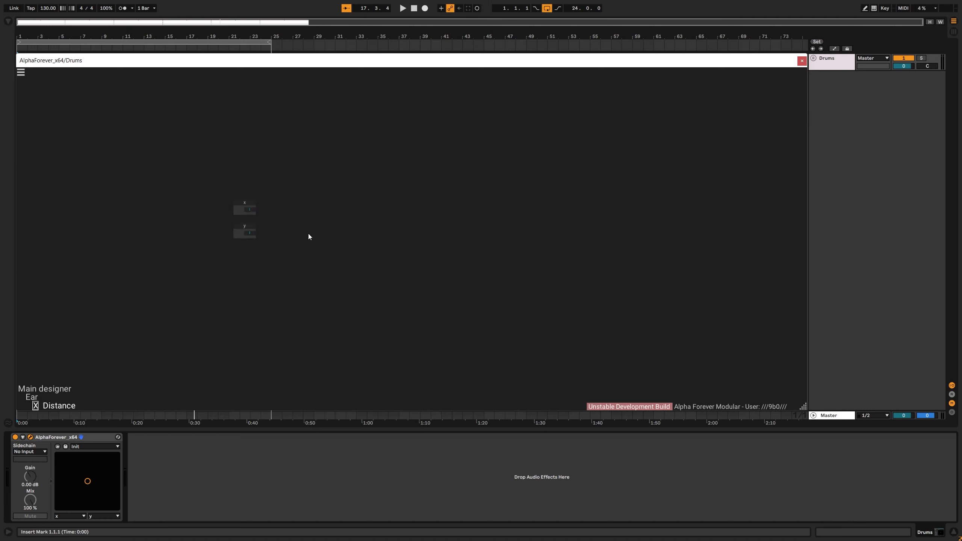
scroll(304, 238, "up", 2)
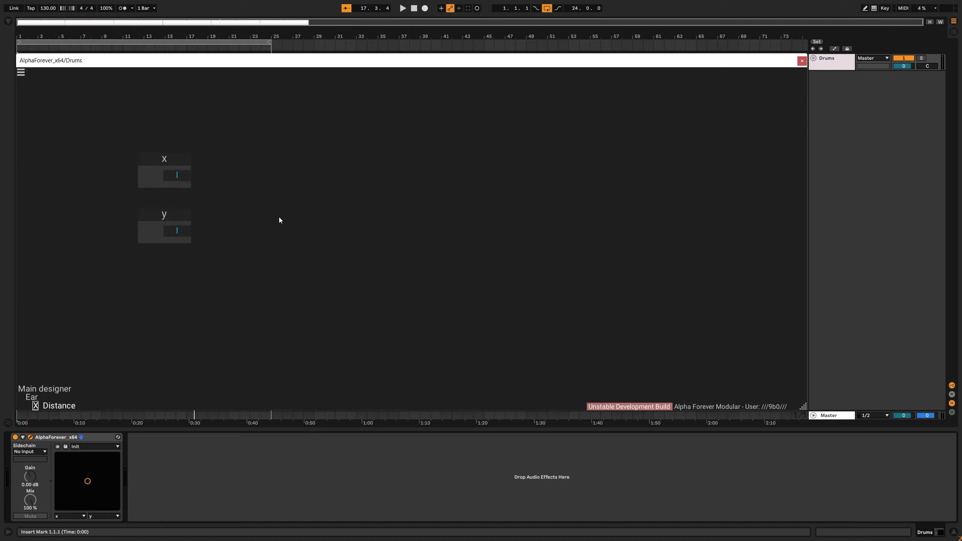
type("mul")
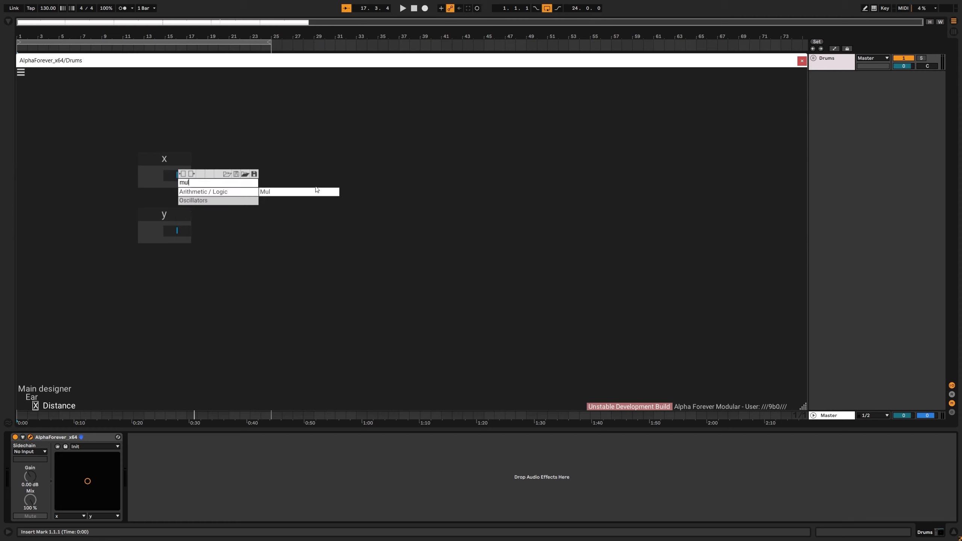
left_click(317, 191)
left_click_drag(179, 183, 259, 159)
left_click_drag(181, 219, 257, 236)
left_click(272, 257)
left_click(264, 261)
left_click_drag(215, 139, 354, 326)
key("a")
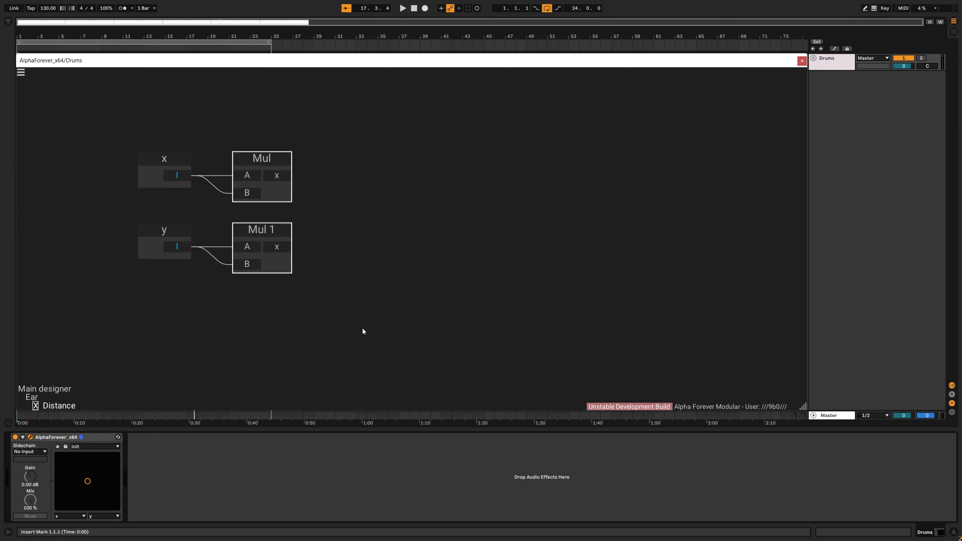
left_click(362, 328)
- Add an Add module with the two Mul outputs wired to A and B, and place it close beside them
left_click_drag(280, 167, 284, 169)
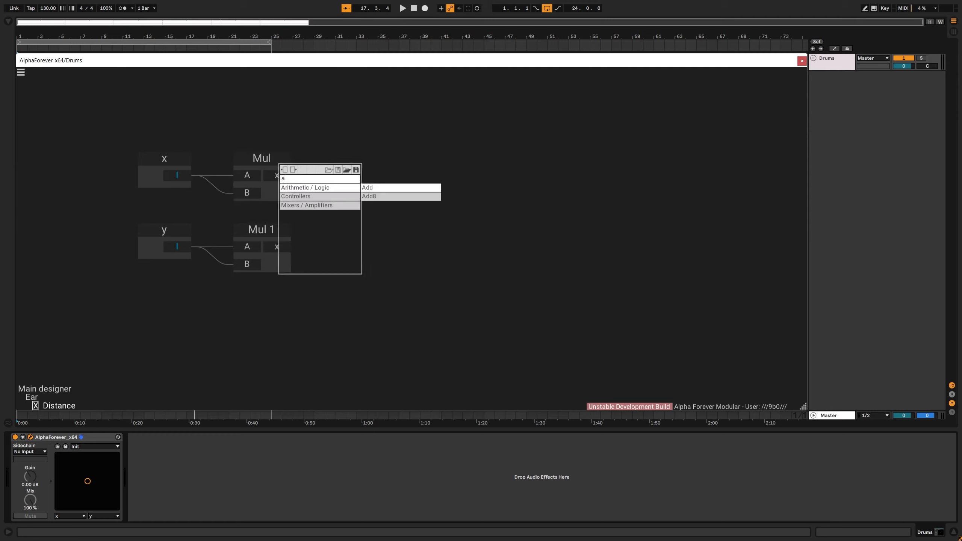
left_click(381, 185)
left_click_drag(275, 251, 375, 194)
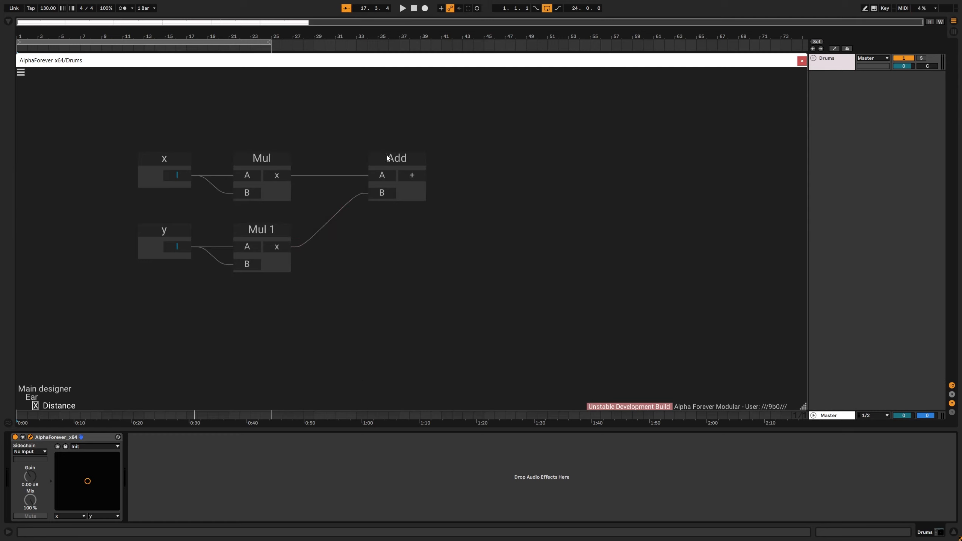
left_click_drag(388, 157, 326, 157)
- Add a Power module with the Add output as its base and a constant of 0.5 wired to Exp
right_click(350, 164)
type("power")
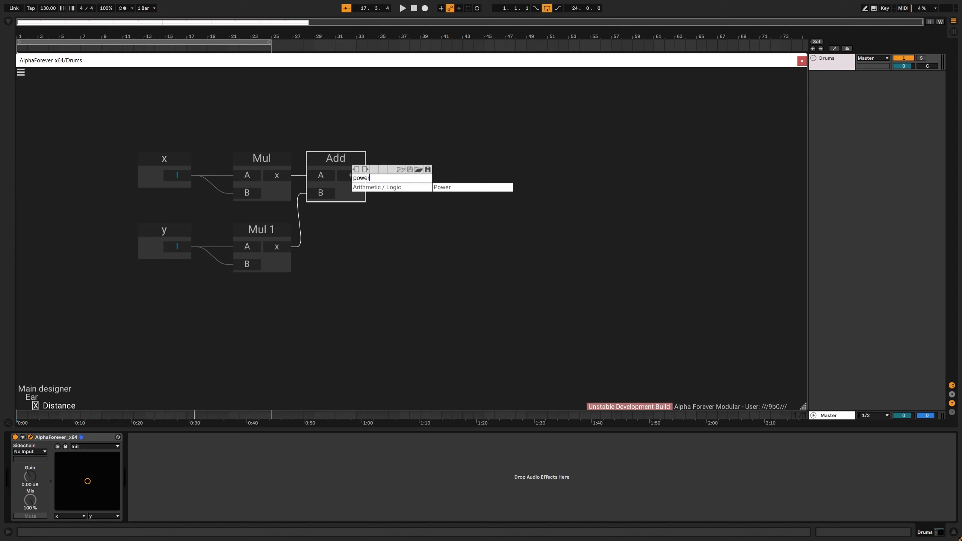
left_click(449, 190)
left_click_drag(447, 162, 432, 193)
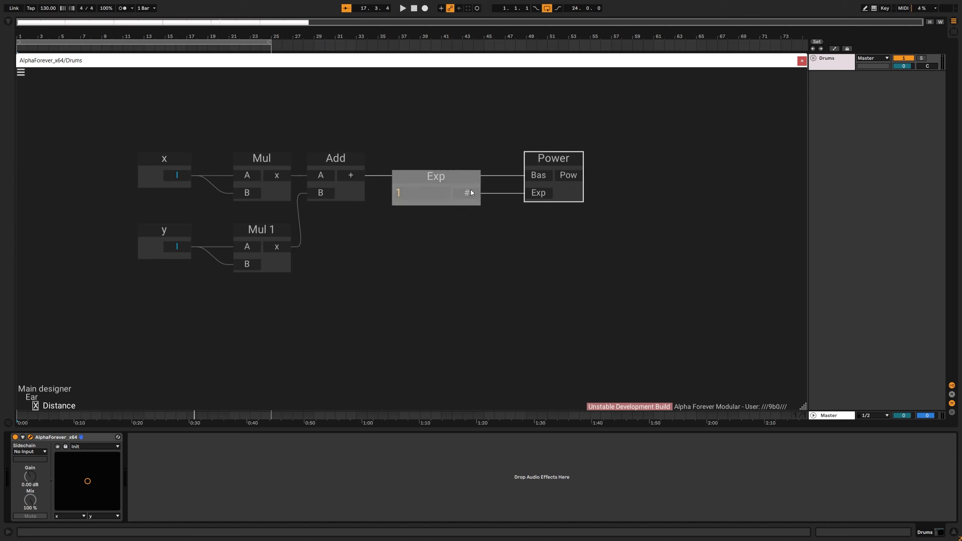
double_click(431, 195)
type("0.5")
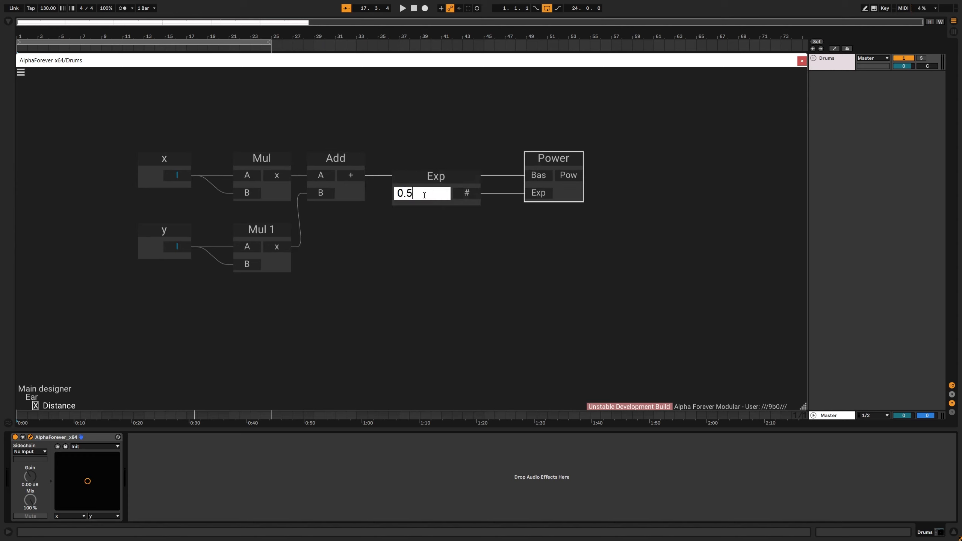
left_click(302, 305)
left_click_drag(332, 156, 342, 156)
left_click_drag(391, 134, 351, 140)
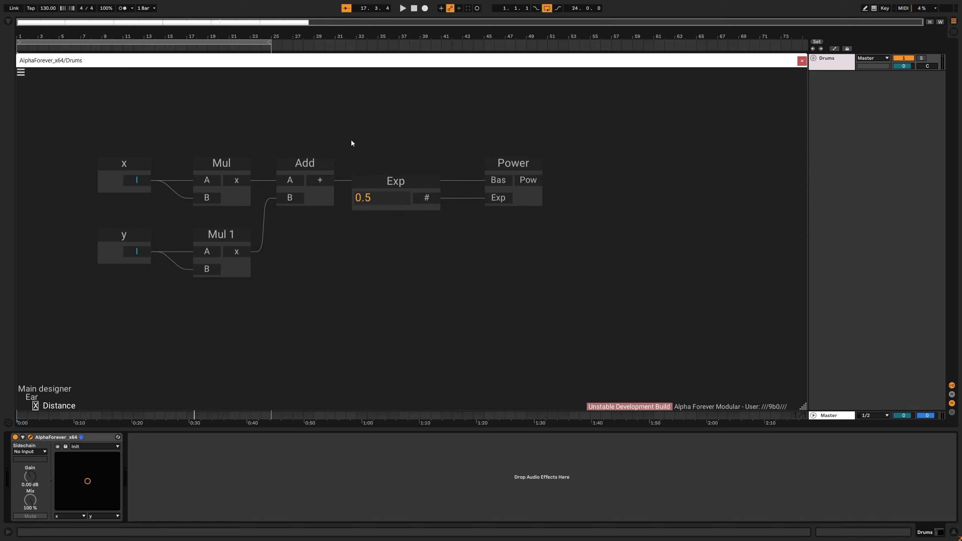
- Add a Designer module after Power and place an If < module inside it
left_click_drag(612, 182, 490, 190)
right_click(490, 189)
type("des")
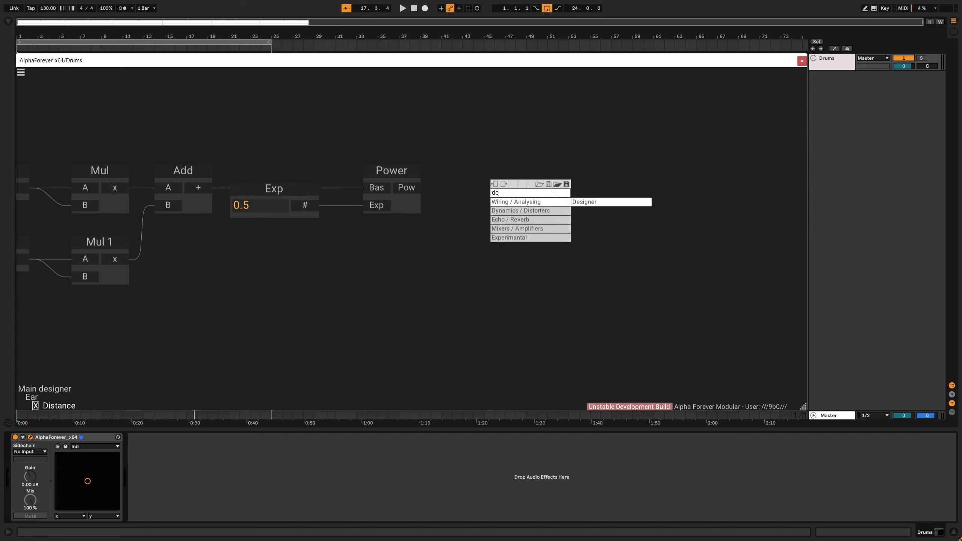
left_click(582, 202)
double_click(535, 190)
right_click(359, 194)
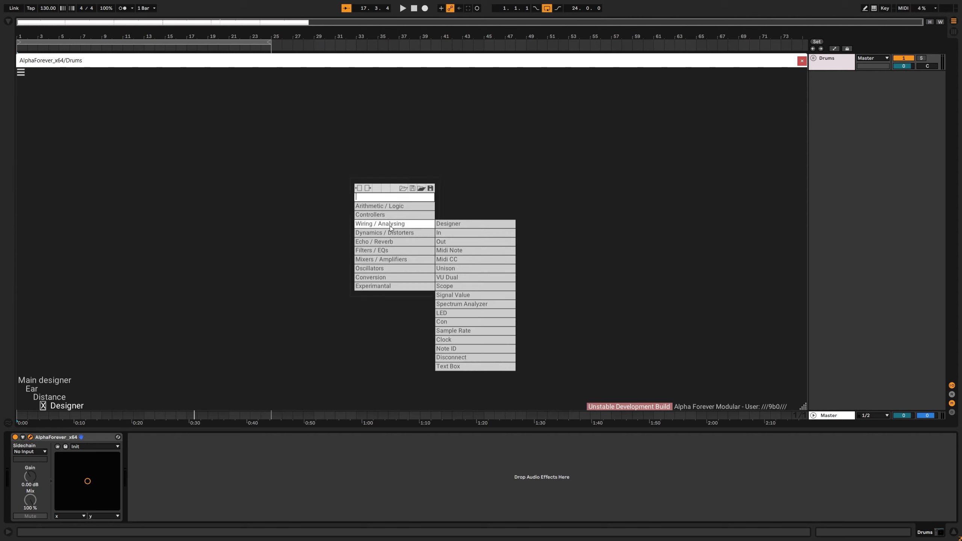
mouse_move(393, 210)
left_click(470, 361)
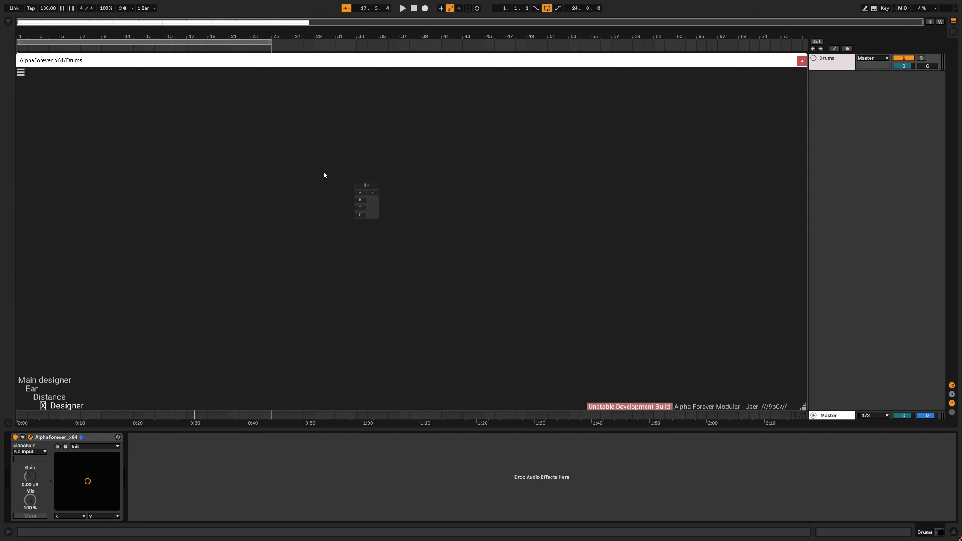
- Create input modules named In and Min wired to the If < module's A and B inputs
double_click(360, 191)
scroll(290, 201, "up", 3)
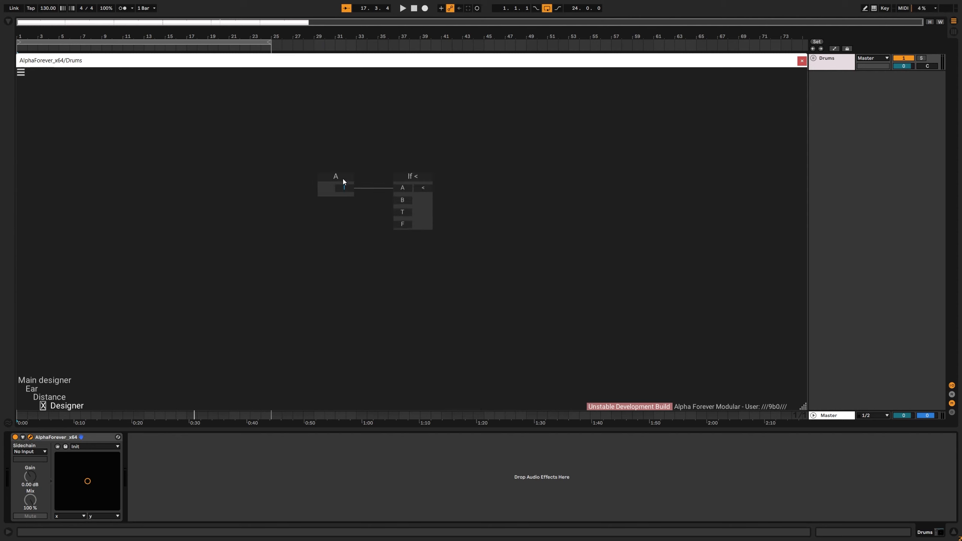
double_click(343, 179)
type("In")
key("Return")
double_click(406, 201)
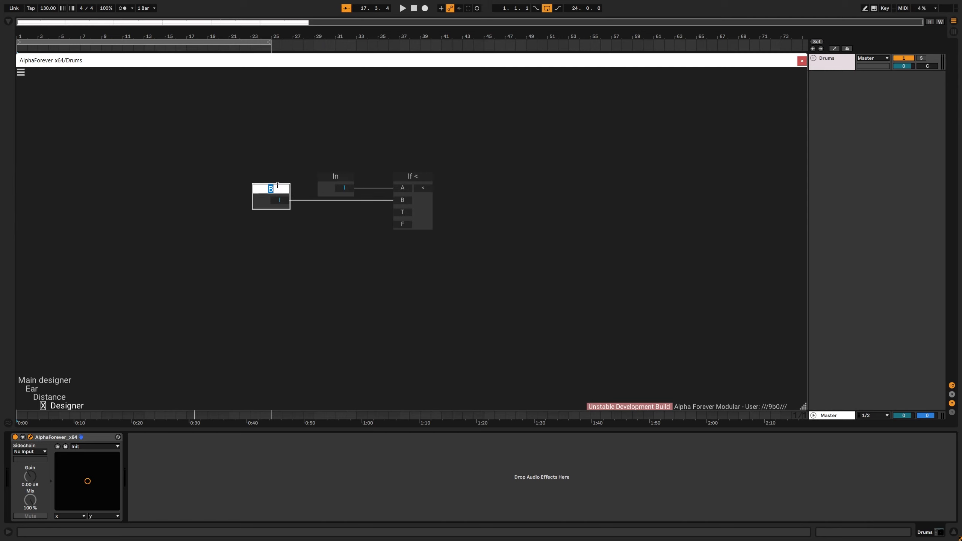
type("Min")
key("Return")
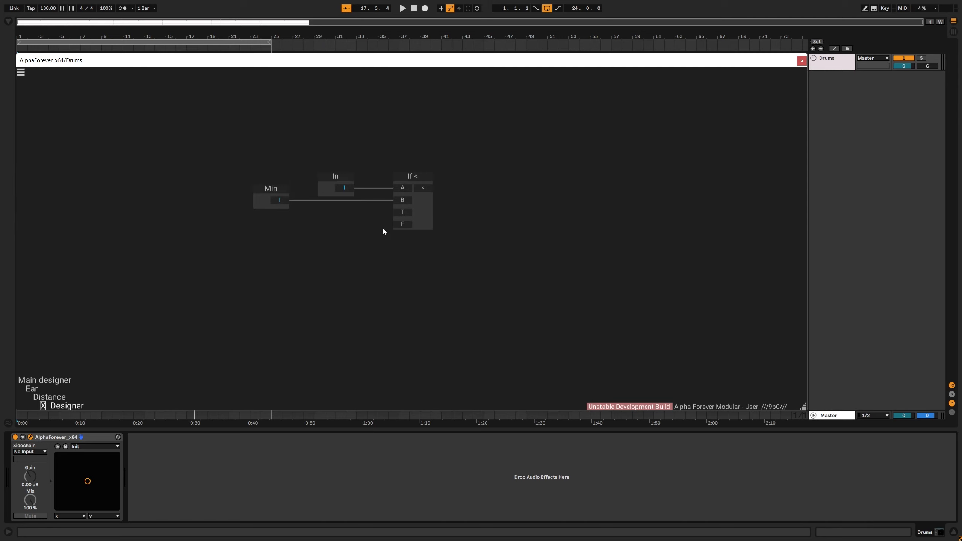
- Wire Min to T and In to F on the If < module, and add an output module named Out to its result
left_click_drag(267, 203, 403, 212)
left_click_drag(345, 188, 402, 224)
left_click_drag(426, 188, 480, 180)
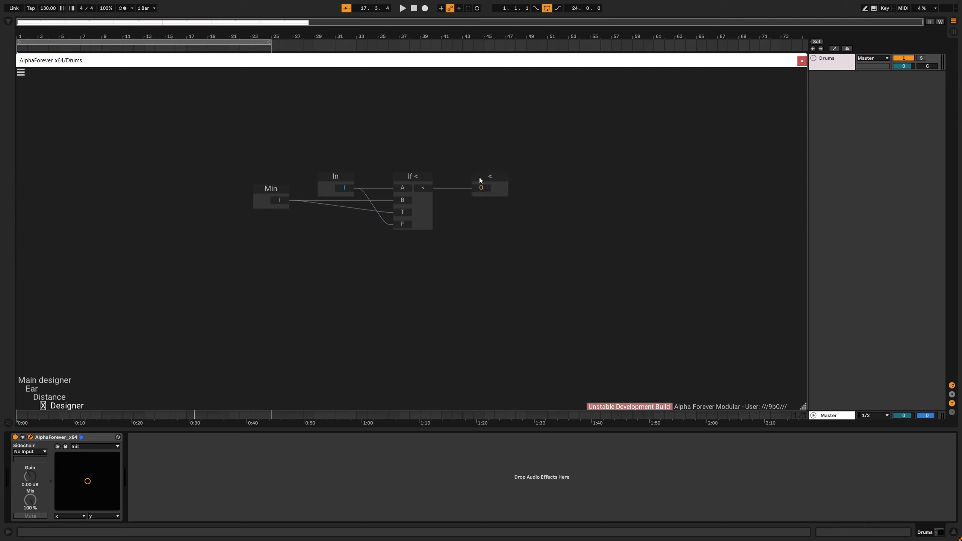
type("Out")
key("Return")
- Arrange the modules so Min sits directly below In, aligned with the bottom and left edges of its neighbours
left_click_drag(270, 189, 316, 209)
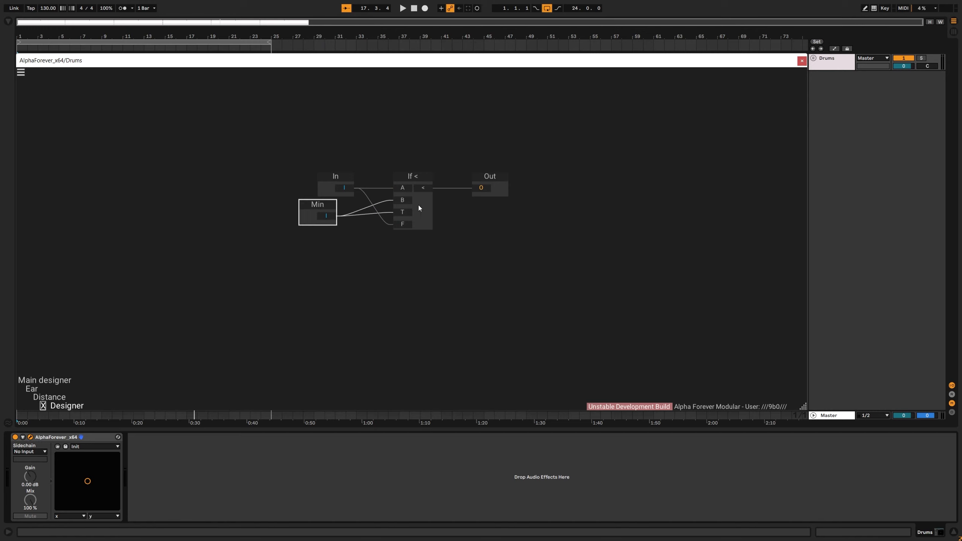
left_click(422, 206, "shift")
key("Down")
left_click(375, 228)
left_click(320, 211)
left_click(331, 190, "shift")
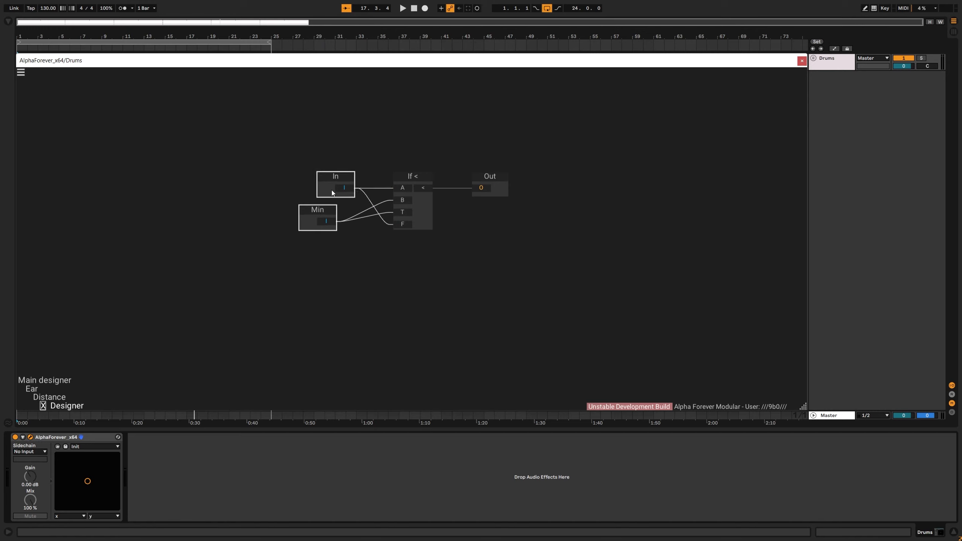
key("Left")
left_click(426, 143)
left_click(478, 177)
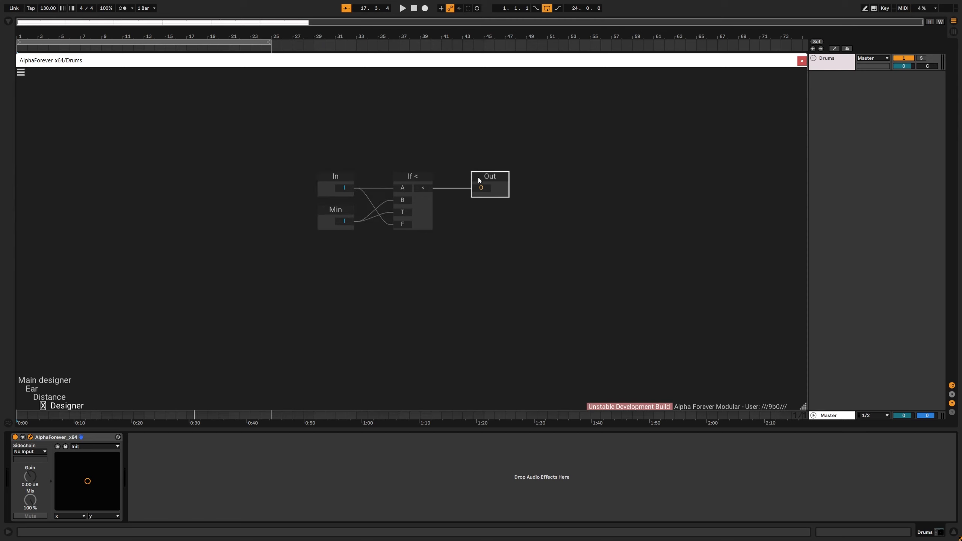
left_click_drag(478, 177, 505, 188)
- Return to Distance, wire Power's output to the nested designer's In, and add a Min input module for its Min port
left_click(437, 147)
key("Escape")
left_click(436, 148)
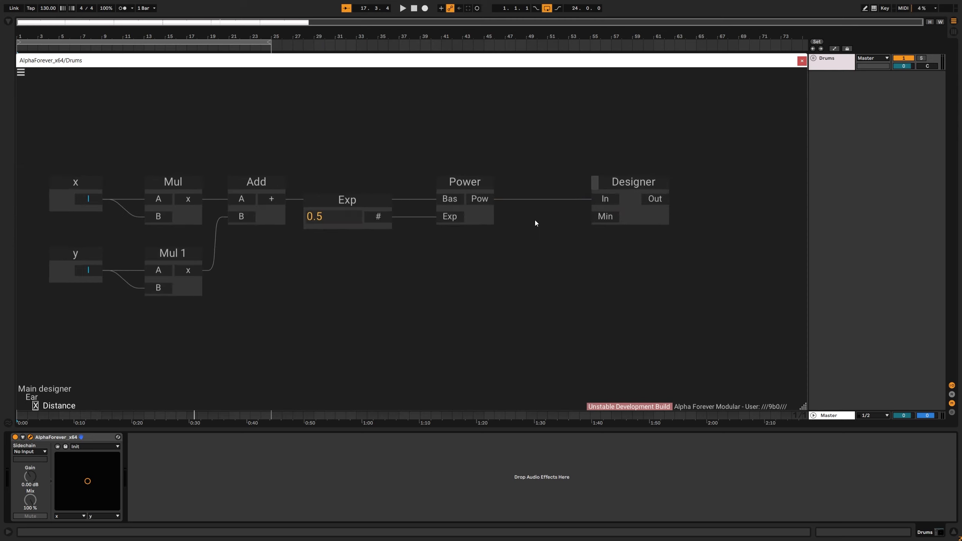
left_click_drag(621, 217, 537, 213)
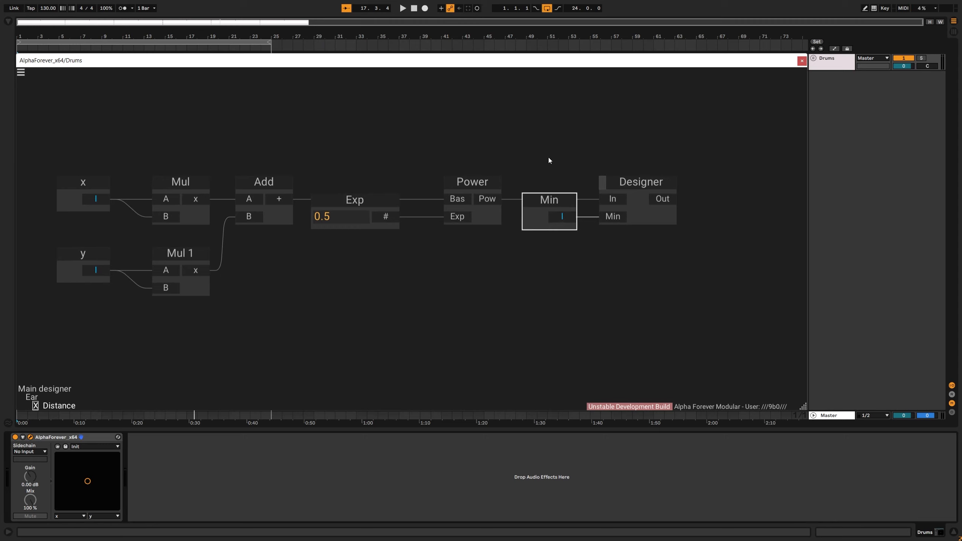
left_click_drag(549, 157, 514, 175)
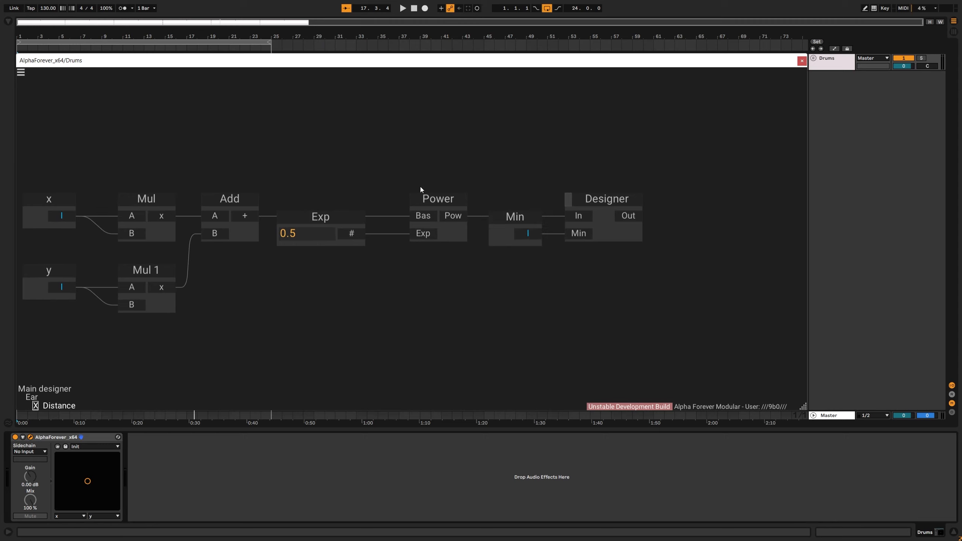
- Add an Out module to the nested designer's output and rename that designer Clamp
double_click(634, 217)
double_click(609, 201)
type("Clamp")
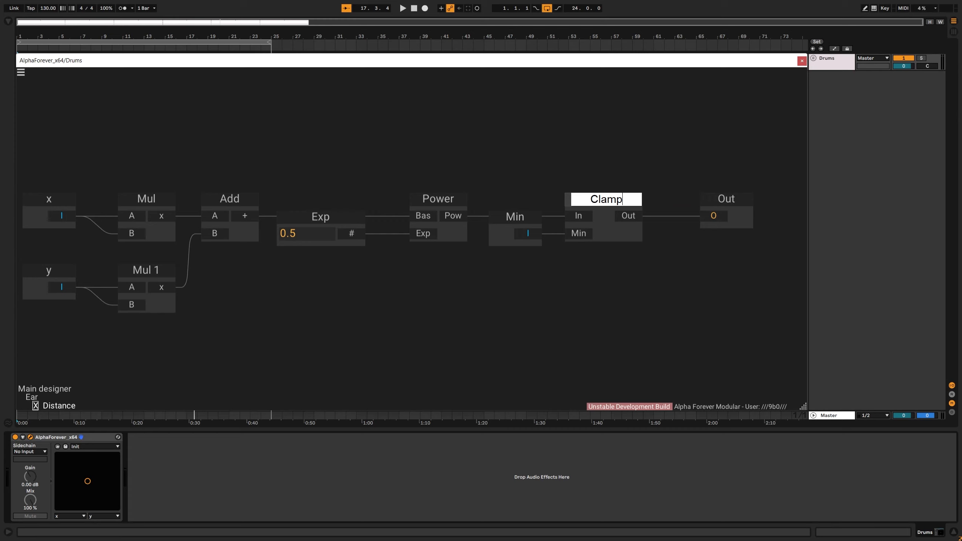
key("Return")
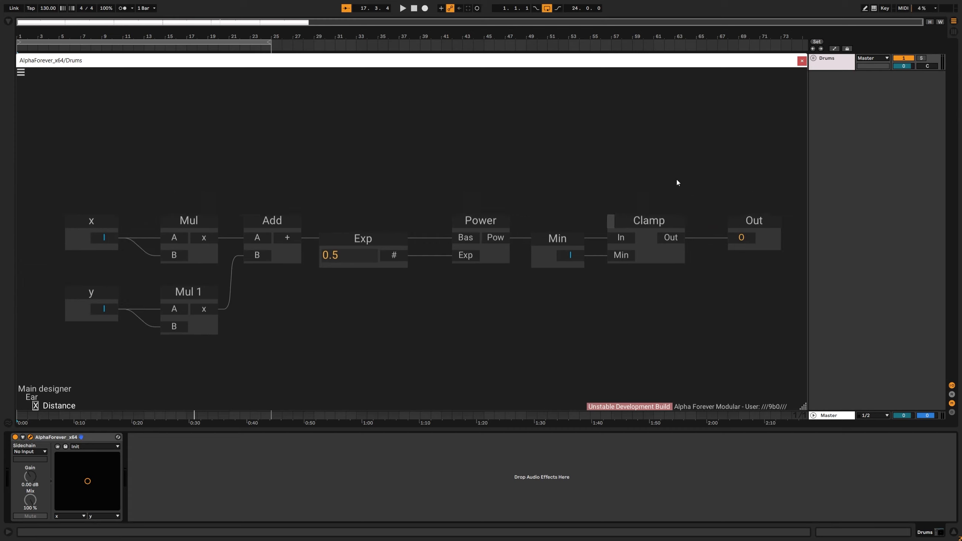
- Return to the Ear designer and wire the x and y inputs to Distance's x and y ports
scroll(677, 183, "down", 1)
left_click_drag(660, 166, 629, 155)
key("Escape")
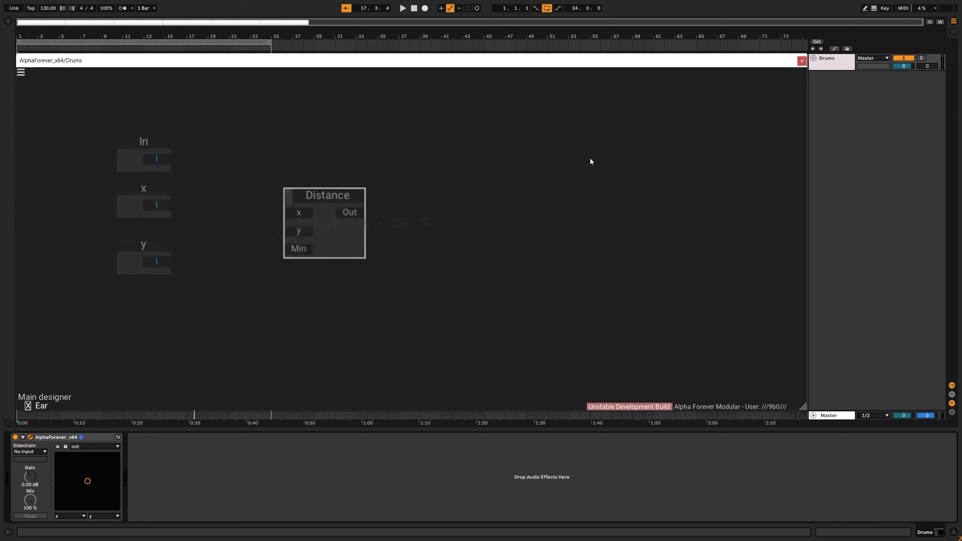
left_click_drag(208, 210, 257, 216)
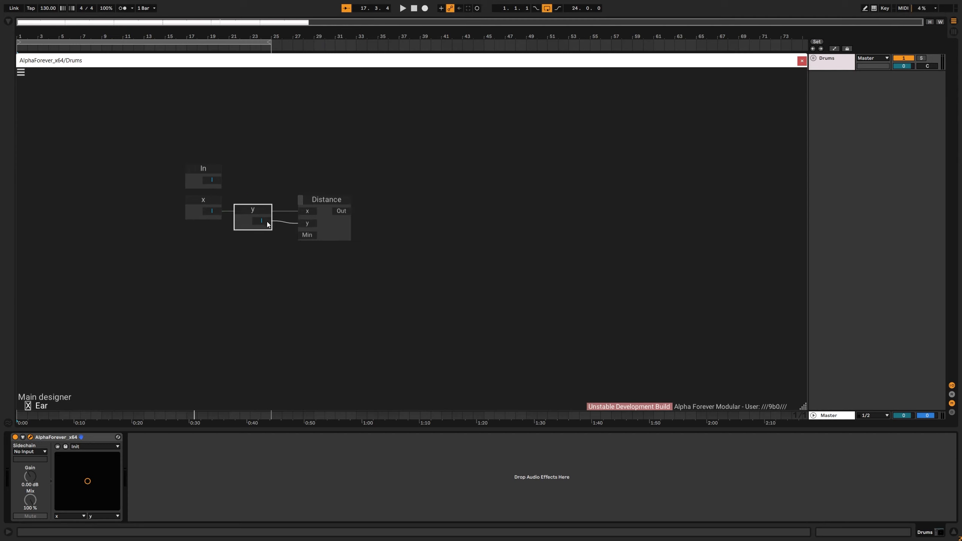
- Inside Distance, add an output module to each of x and y, placed beneath its input and aligned with its left edge
double_click(337, 224)
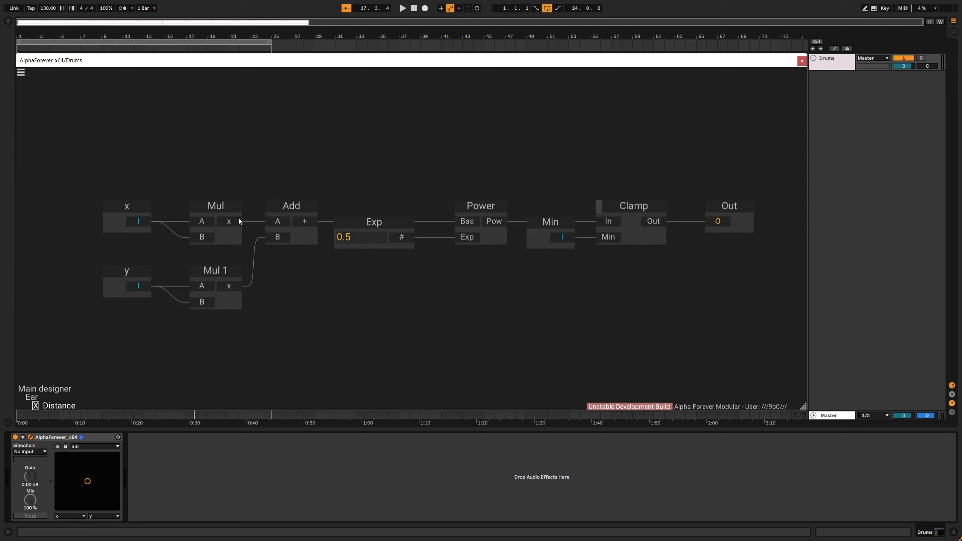
left_click_drag(148, 220, 155, 242)
left_click_drag(149, 285, 162, 314)
left_click(123, 288, "shift")
key("Left")
left_click(159, 238)
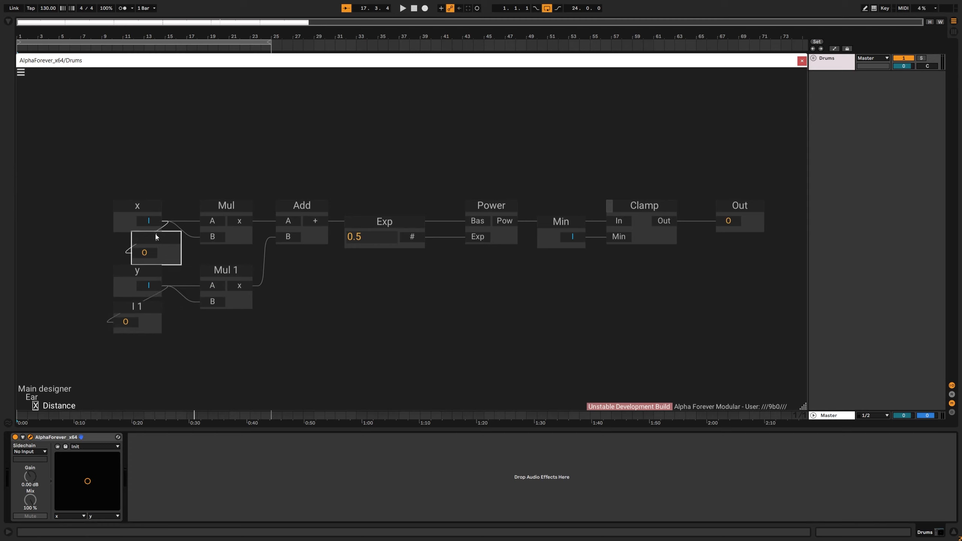
left_click(123, 216, "shift")
key("Left")
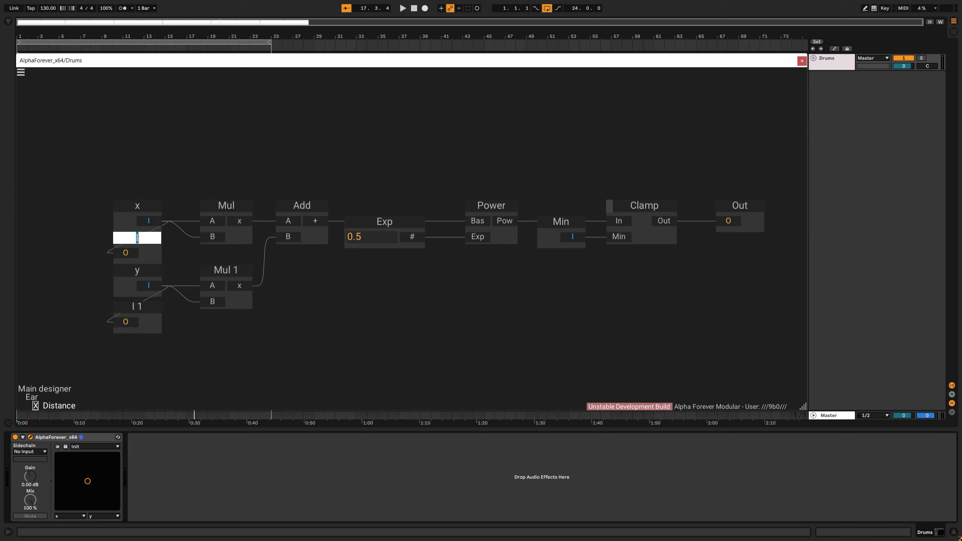
- Rename the output modules under x and y as _x and _y, and return to Ear
key("End")
type("x")
key("BackSpace")
key("BackSpace")
type("_x")
double_click(146, 309)
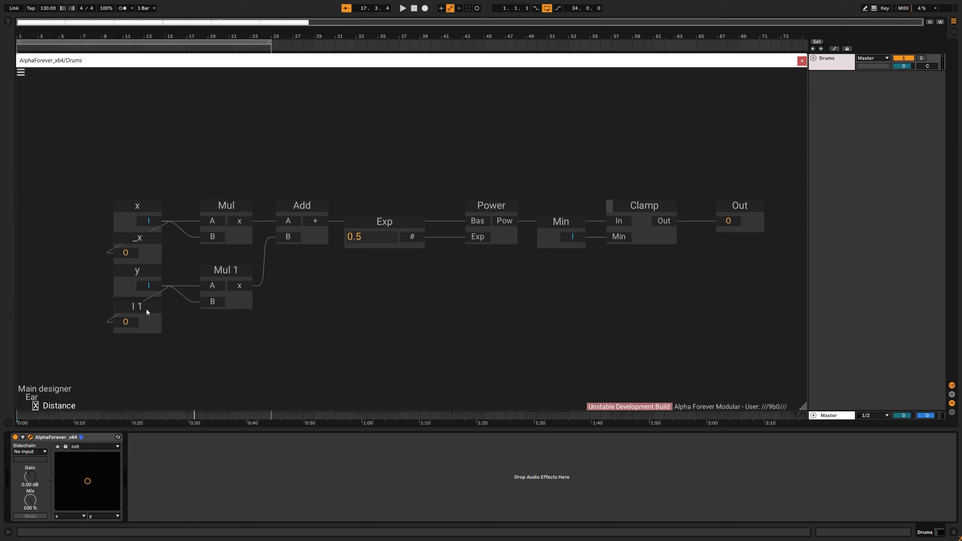
key("BackSpace")
type("_y")
double_click(274, 165)
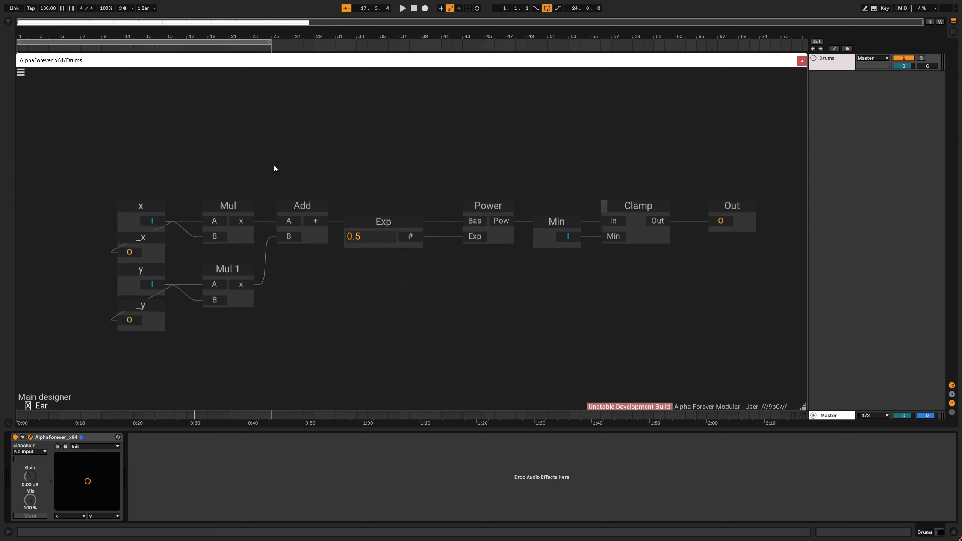
- Add a Designer named Amplitude to Ear, placed above and to the right of Distance
left_click(467, 233)
right_click(412, 199)
type("des")
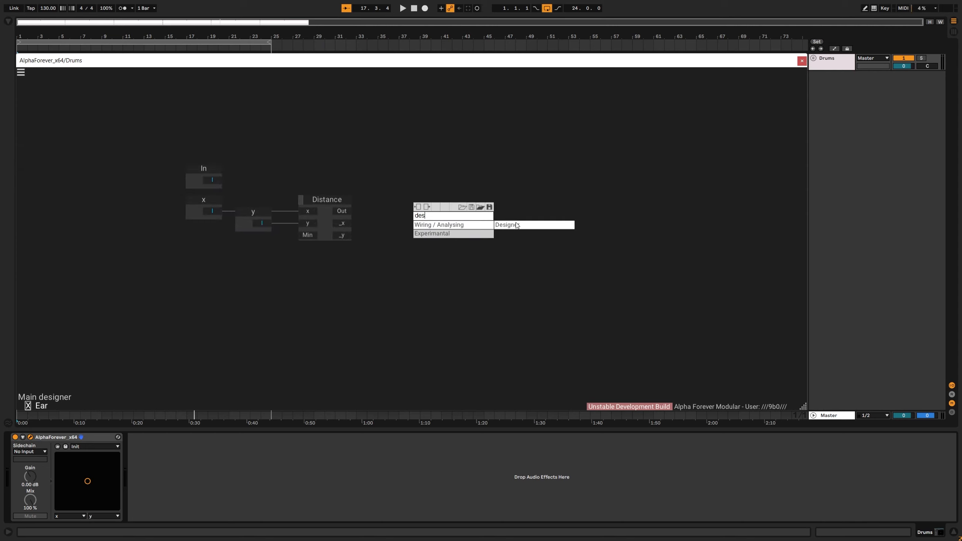
key("Return")
double_click(440, 204)
type("Amplitude")
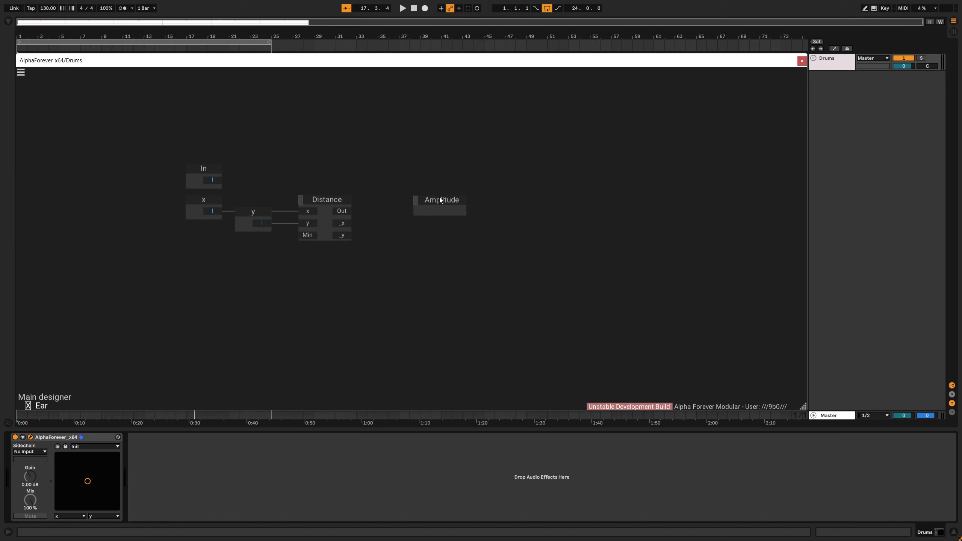
left_click_drag(441, 199, 402, 163)
- Inside Amplitude, add an In module and a second input module below it named Dst
double_click(400, 173)
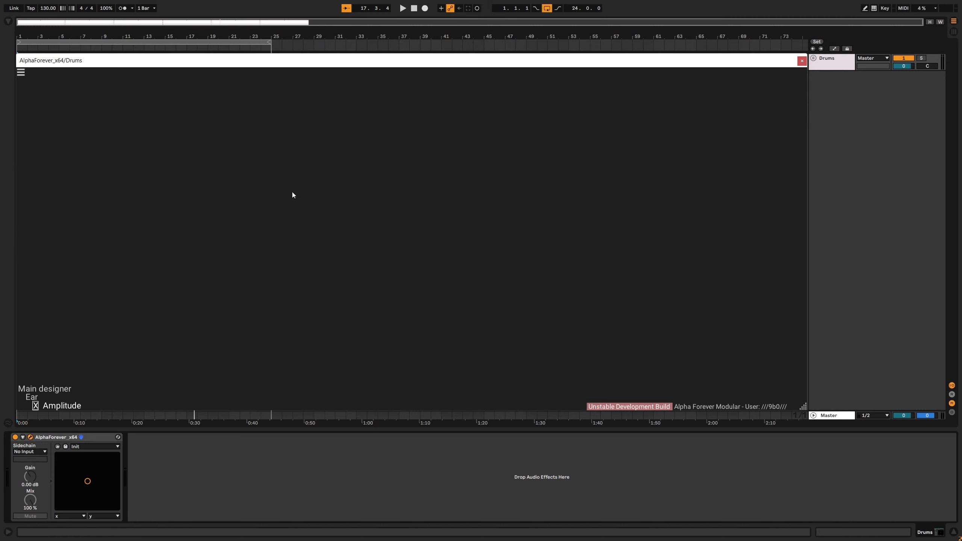
right_click(291, 191)
mouse_move(281, 231)
left_click(362, 236)
right_click(282, 216)
left_click(365, 256)
double_click(267, 211)
type("Dst")
key("Return")
scroll(315, 177, "up", 4)
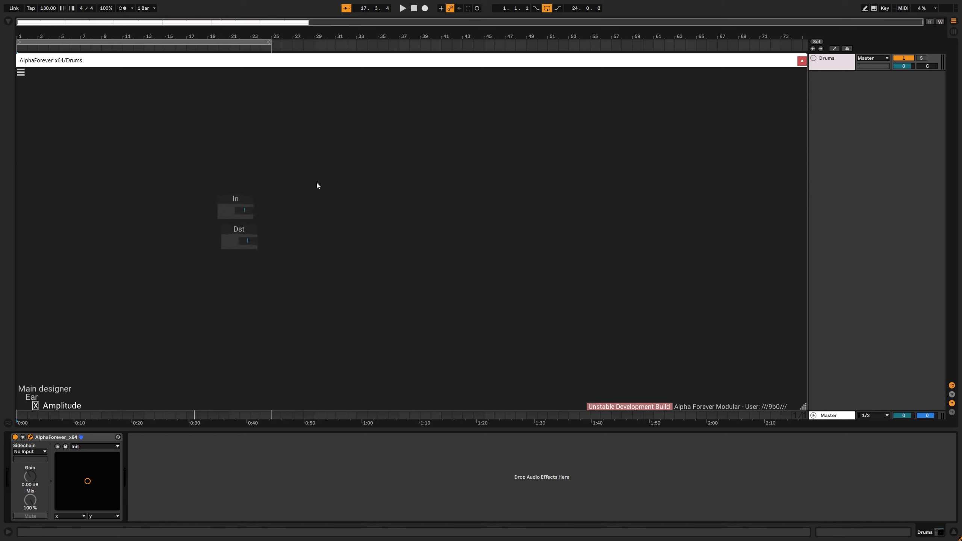
- Rename Distance's Out module as Dst, and in Ear wire Dst and the audio In to Amplitude's matching ports
key("Escape")
double_click(324, 227)
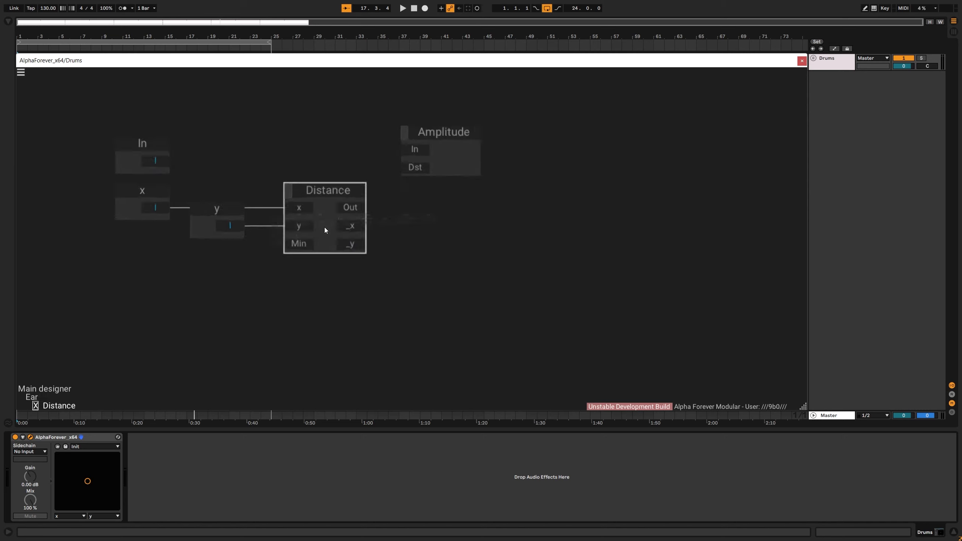
key("Escape")
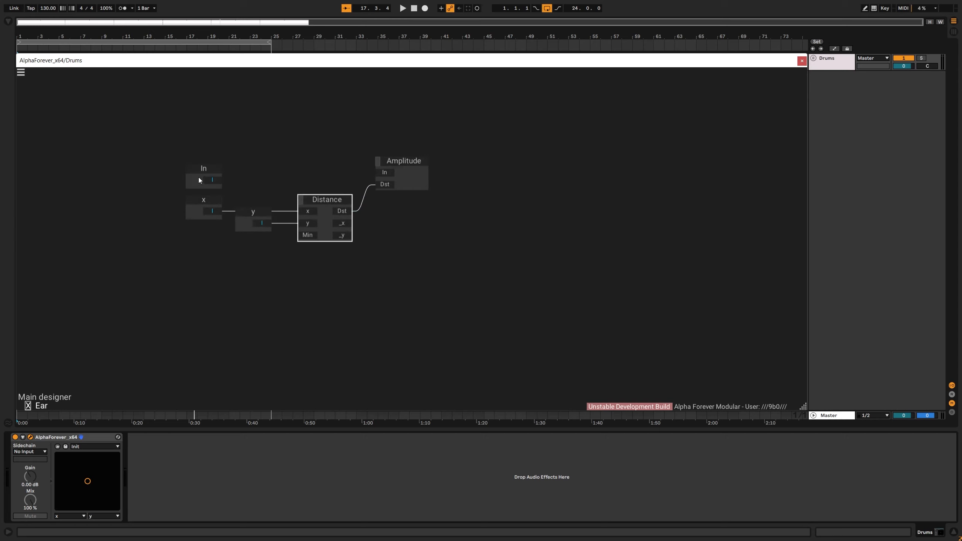
left_click_drag(294, 170, 409, 191)
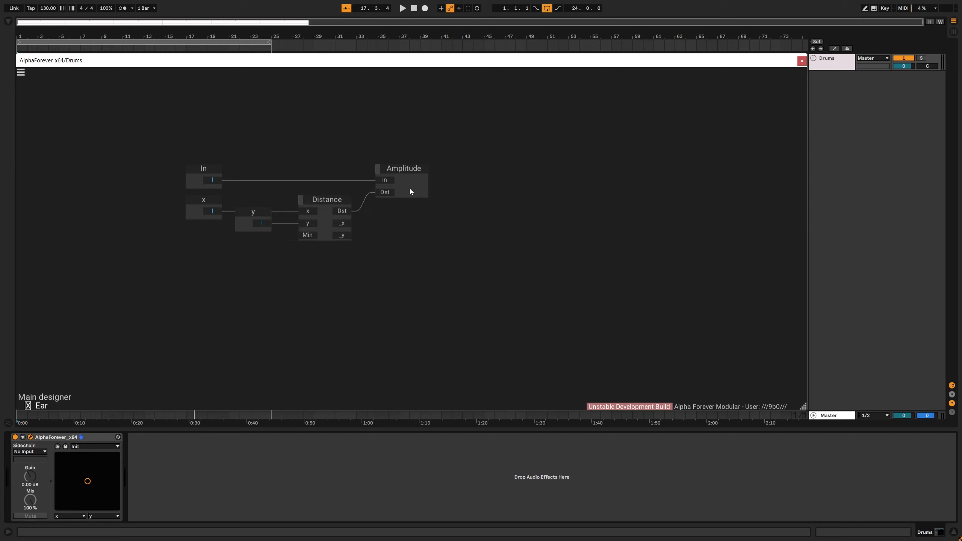
- Inside Amplitude, add a Div module with In on A and Dst on B, and attach an output module to its result
double_click(410, 187)
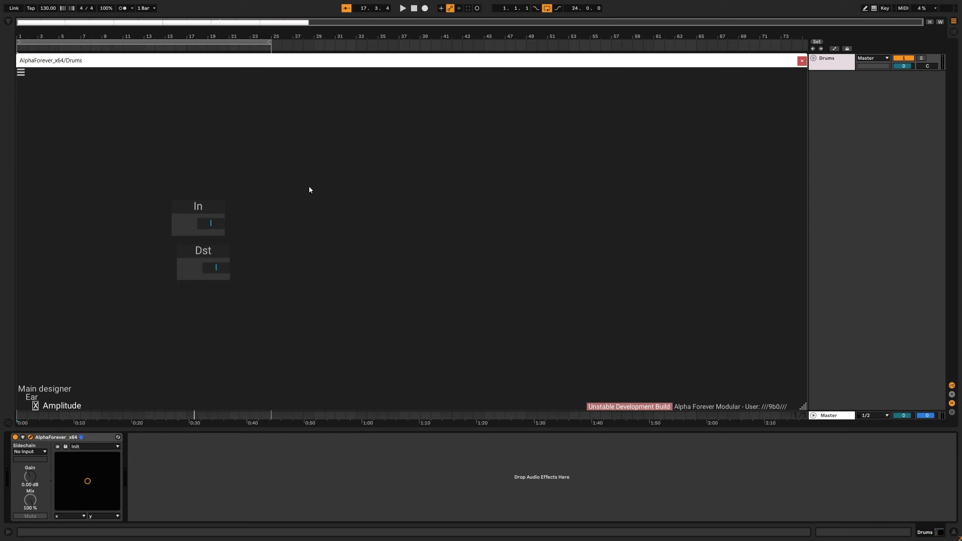
left_click(215, 224)
type("div")
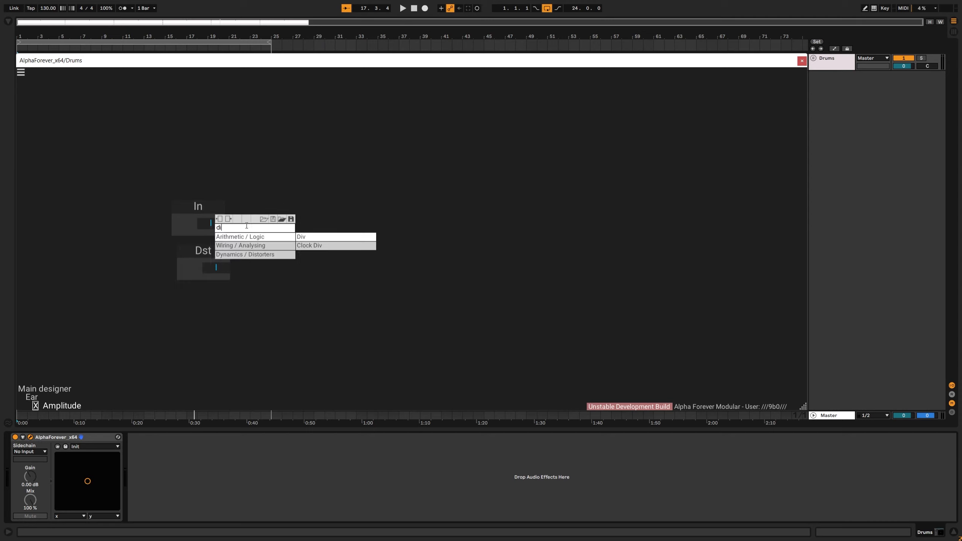
left_click(313, 237)
left_click_drag(216, 267, 456, 212)
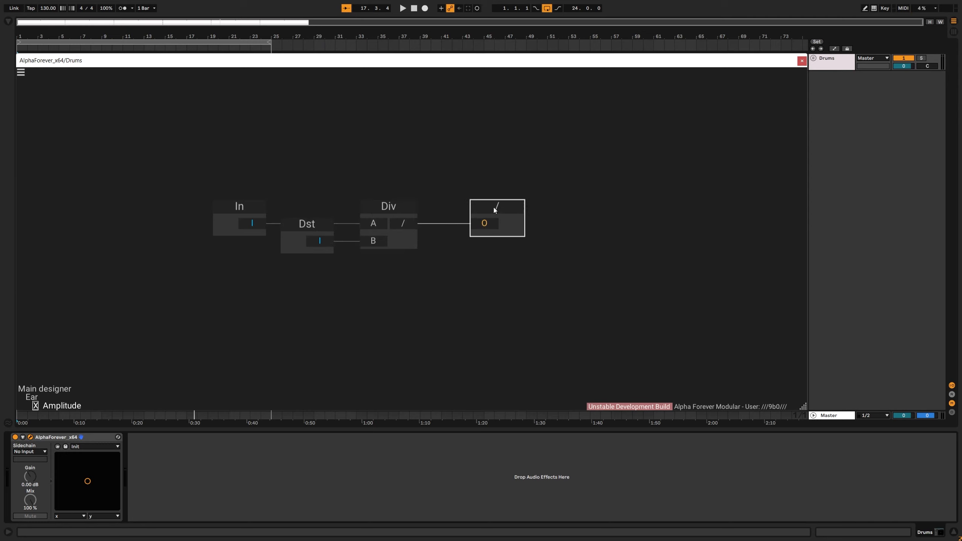
- Rename Div's output module as Out and return to Ear
type("Out")
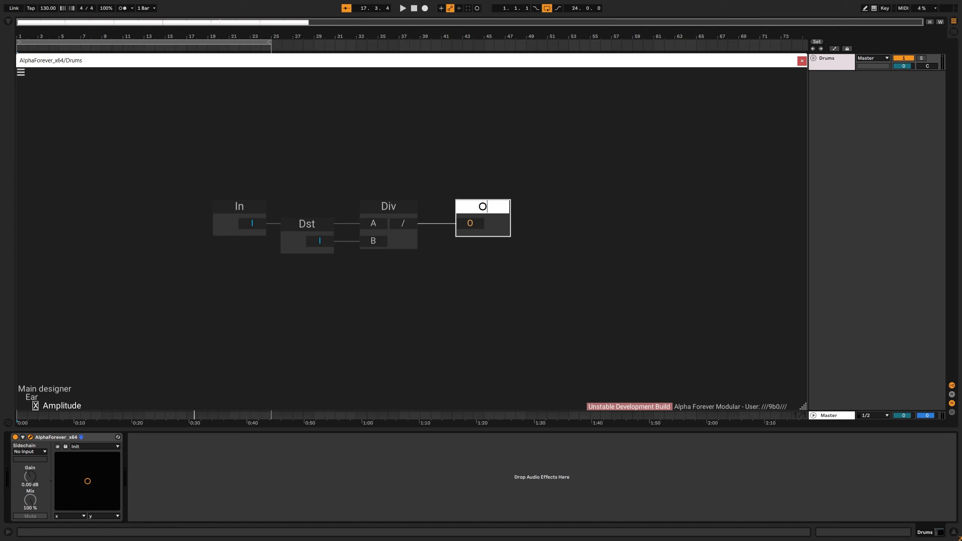
left_click(454, 163)
key("Escape")
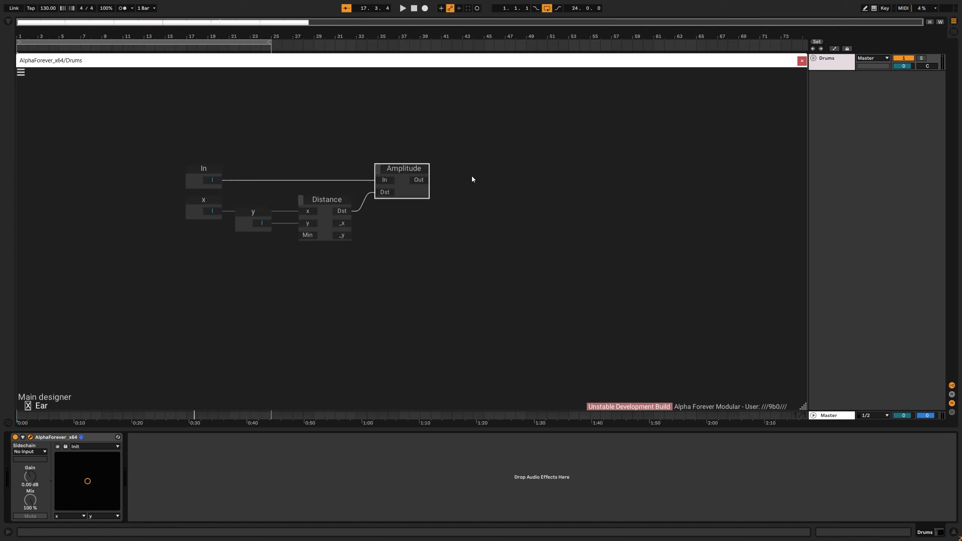
- Add a Designer named Delay to Ear, placed beside Amplitude and level with it
left_click_drag(473, 177, 432, 193)
right_click(451, 181)
type("des")
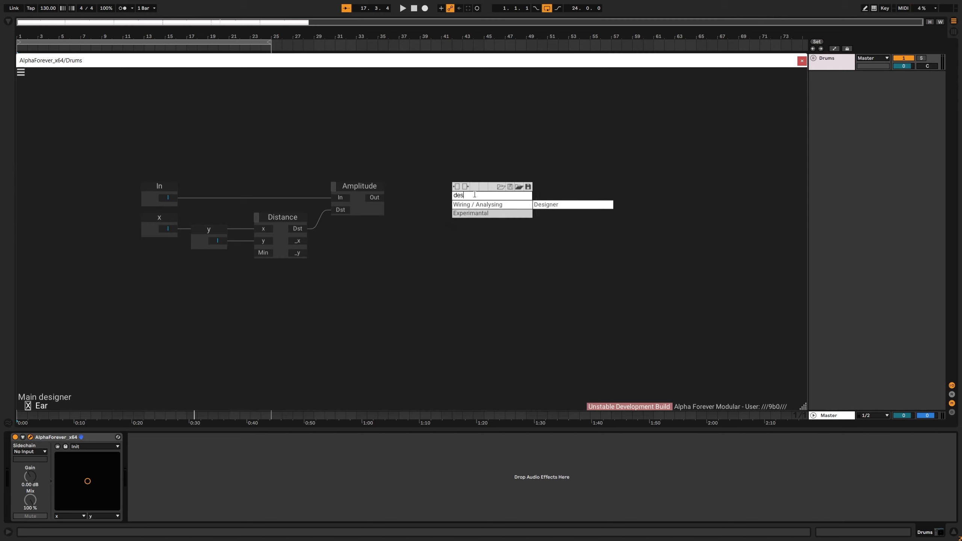
left_click(548, 205)
double_click(486, 181)
type("Delay")
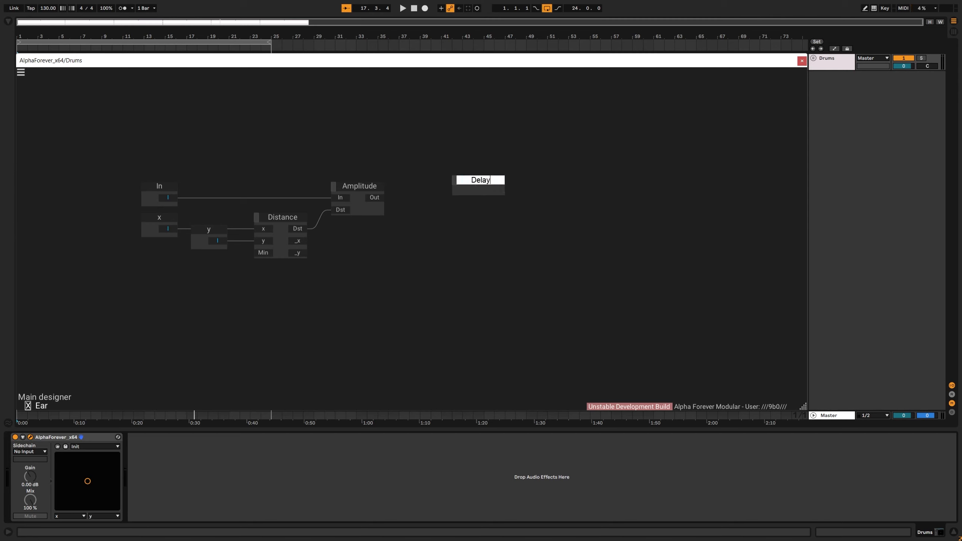
left_click(433, 167)
left_click_drag(469, 178, 438, 199)
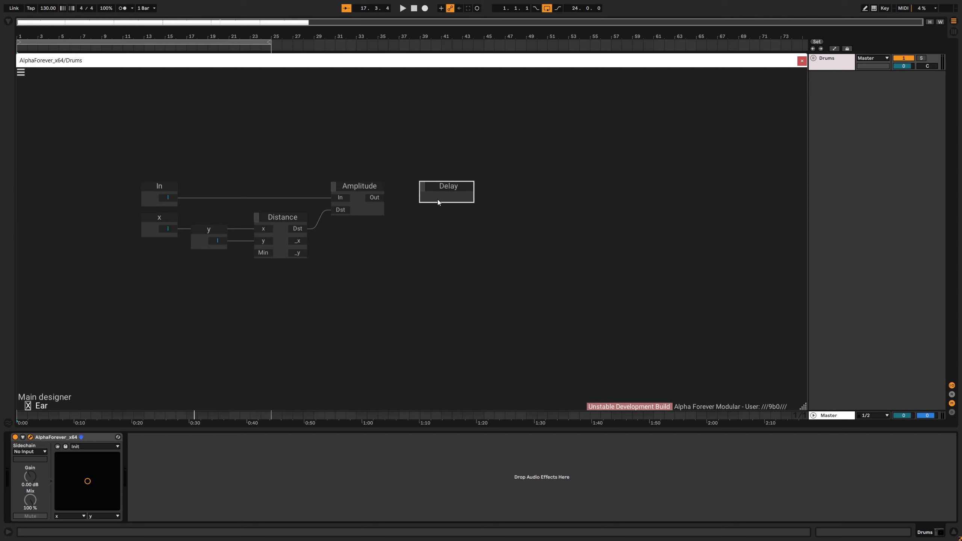
- Inside the Delay designer, add an In module feeding a Delay module, and connect an Out module to its output
double_click(437, 200)
right_click(289, 201)
mouse_move(299, 227)
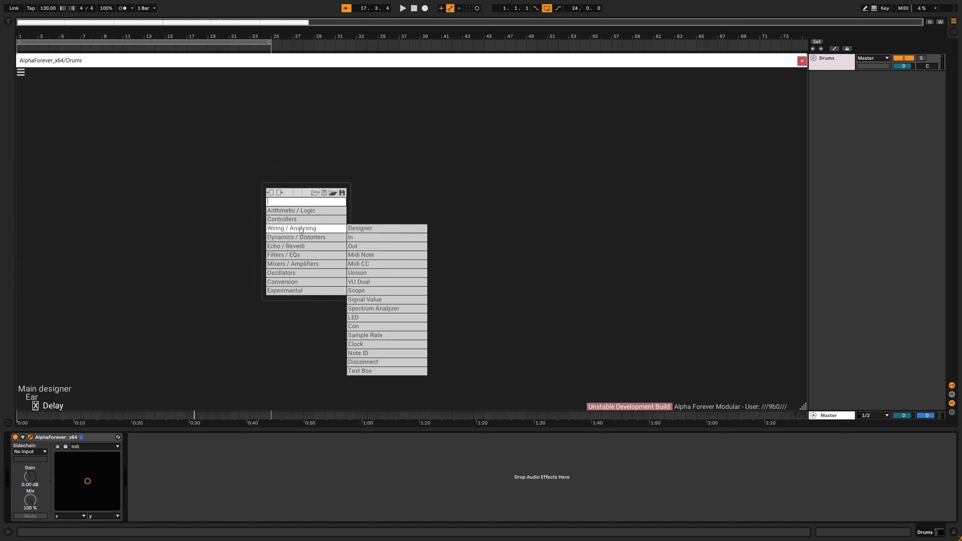
left_click(379, 235)
left_click(274, 192)
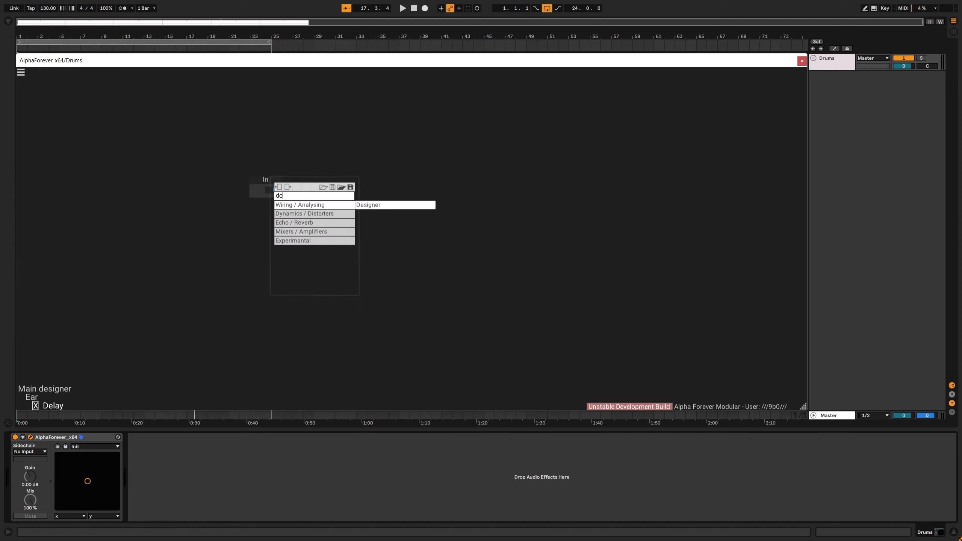
type("delay")
left_click(388, 205)
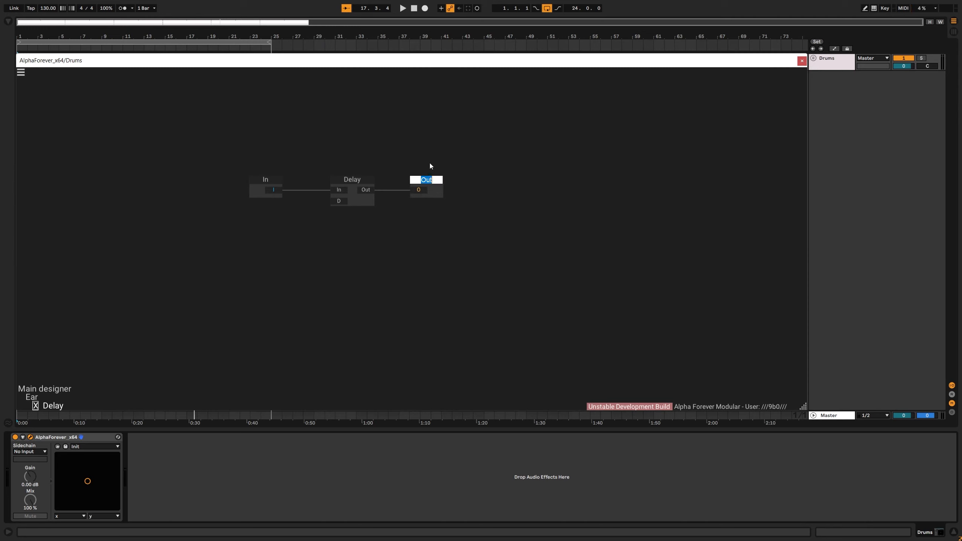
left_click(248, 251)
- Add a second input module named Dst below In and wire it to port A of a new Mul module
right_click(250, 220)
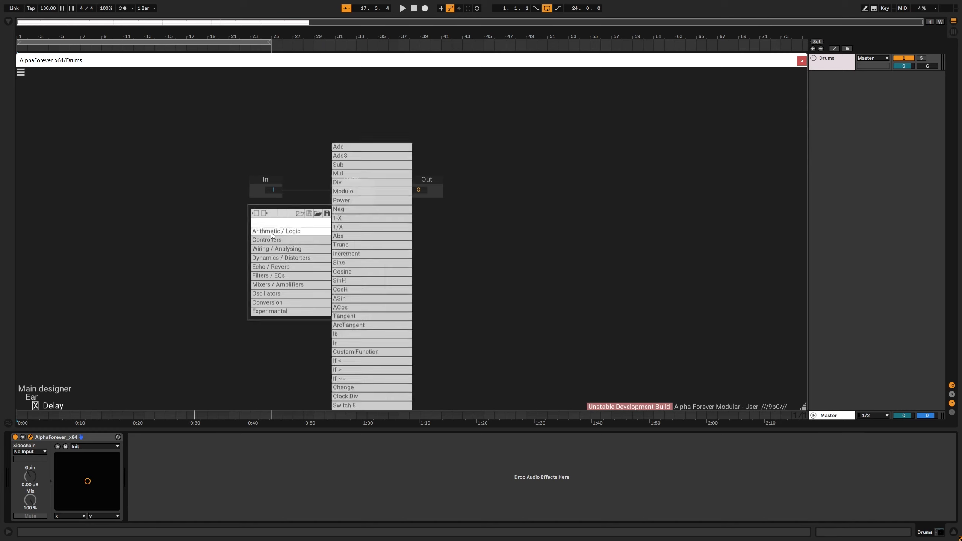
left_click(342, 259)
right_click(278, 218)
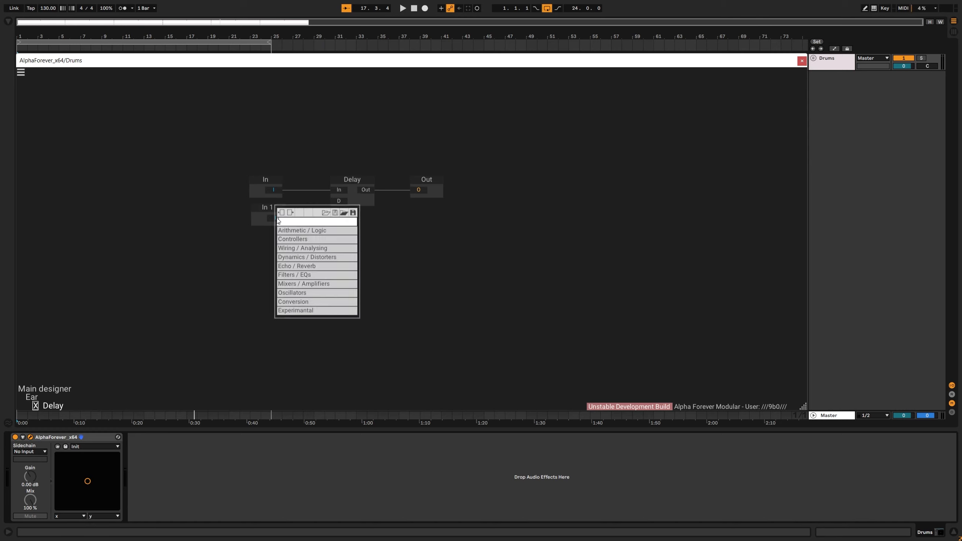
type("mul")
key("Return")
left_click_drag(340, 211, 196, 217)
type("Dst")
key("Return")
- Set the constant on Mul's B port to 0.343, wire Mul's result to the Delay module's D port, and return to Ear
double_click(185, 226)
type("0")
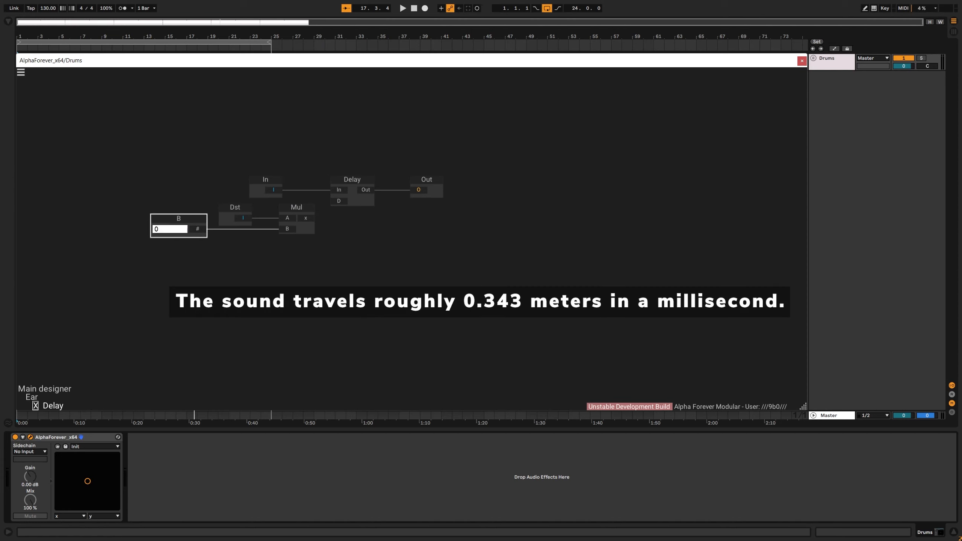
type(".343")
left_click(294, 273)
left_click_drag(332, 206, 333, 204)
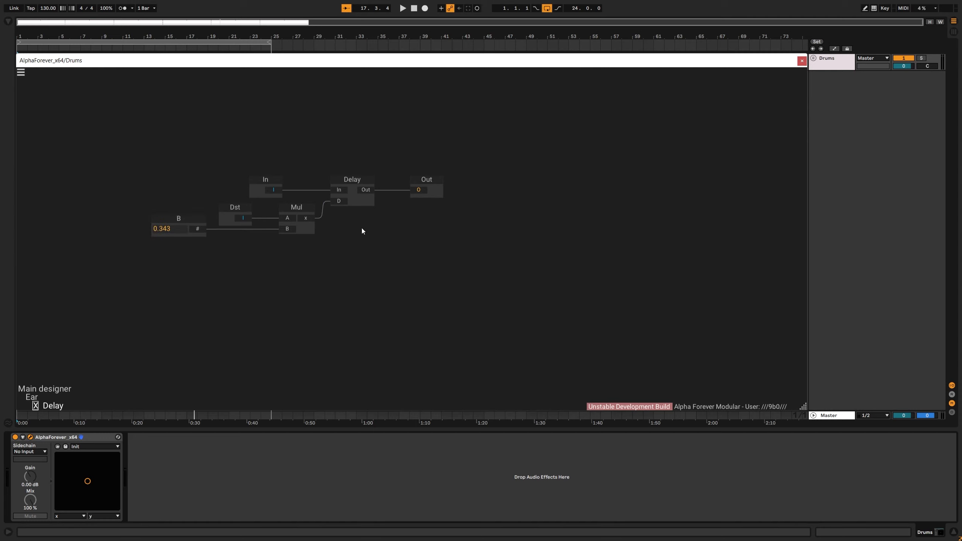
key("Escape")
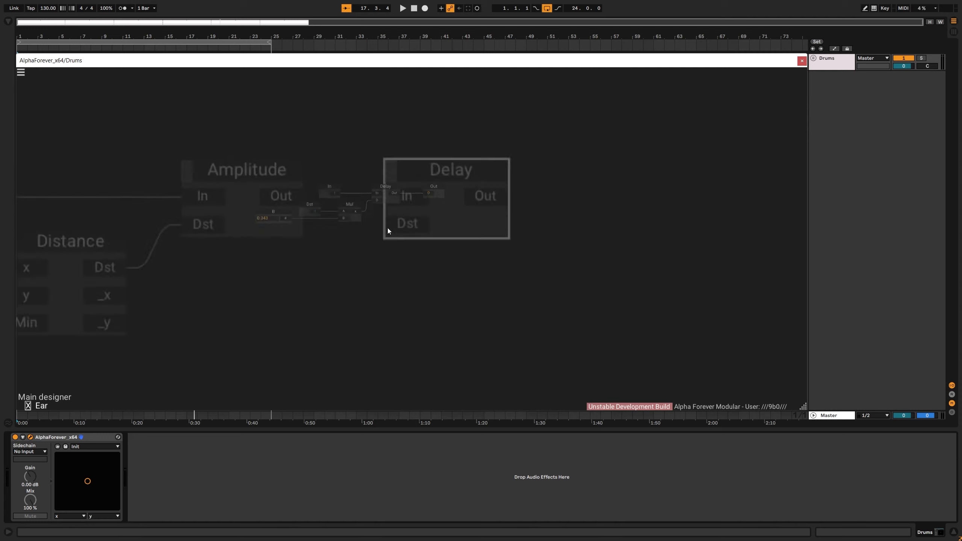
- Inside Amplitude, add an output module named _Dst to the Dst input, aligned directly beneath it
double_click(369, 210)
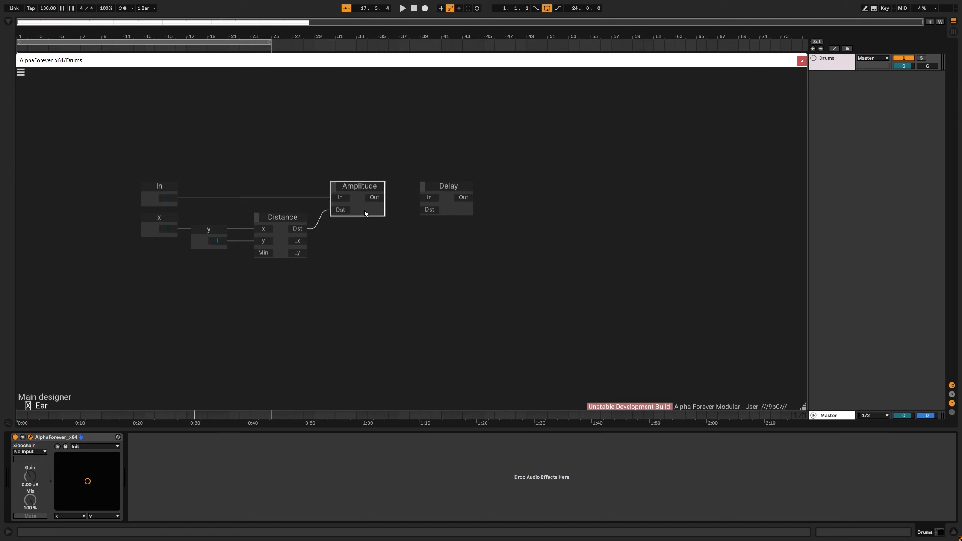
double_click(318, 239)
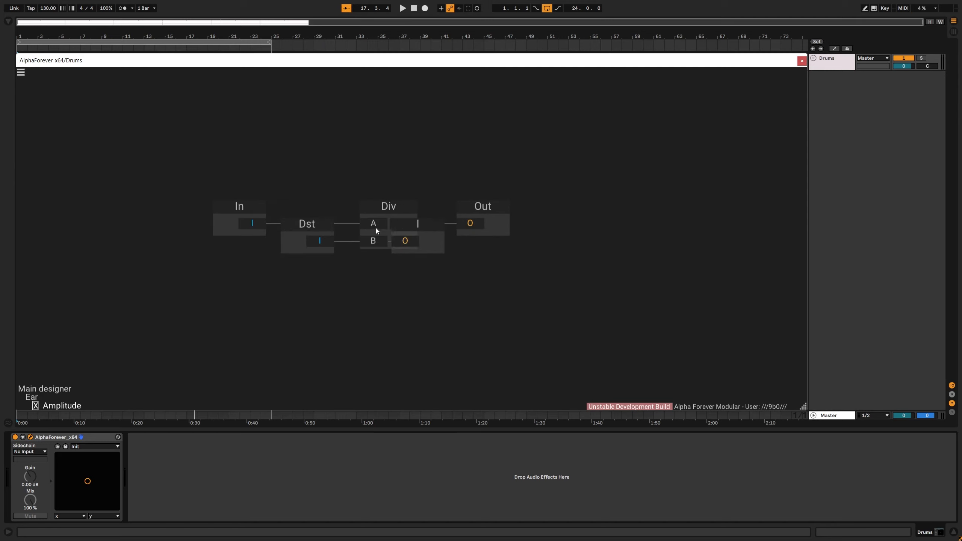
double_click(418, 224)
left_click(422, 201)
left_click_drag(422, 252, 317, 264)
type("_Dst")
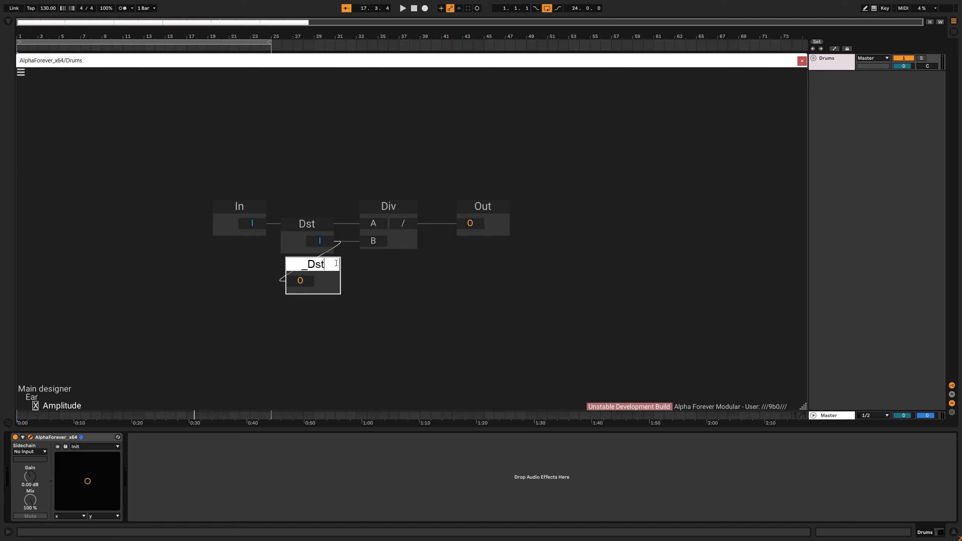
key("Return")
left_click_drag(363, 301, 248, 201)
key("a")
- Return to Ear and wire Amplitude's Out and _Dst to the In and Dst ports of Delay, moved closer to it
key("Escape")
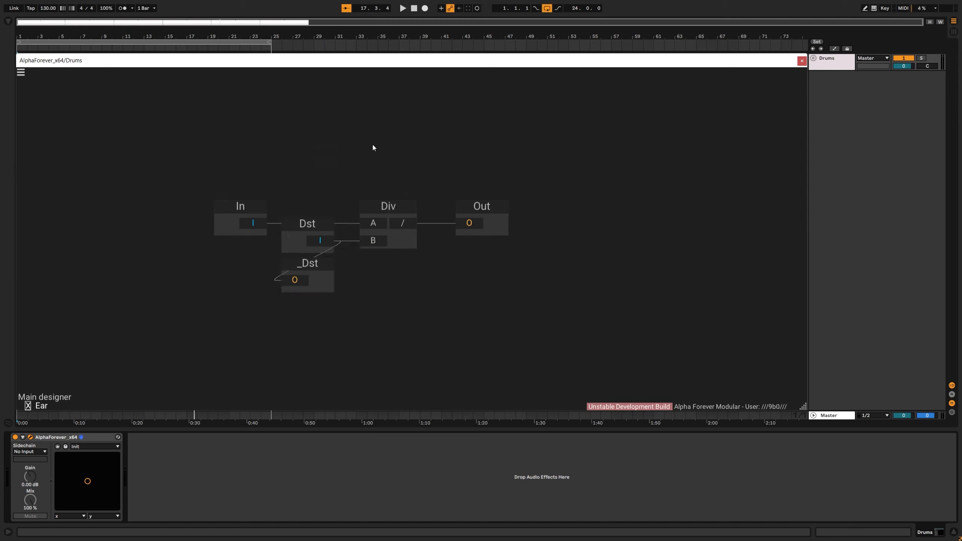
left_click_drag(383, 214, 423, 188)
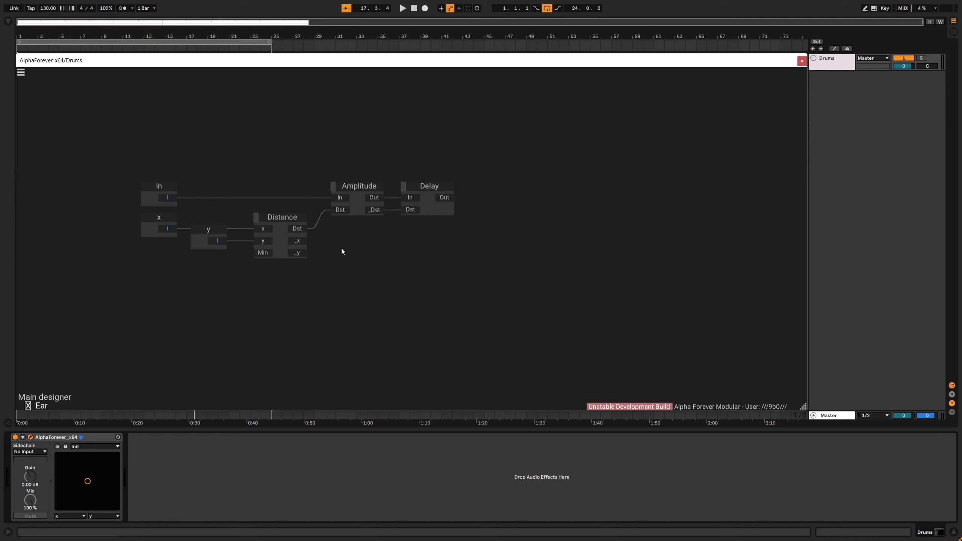
- Add a designer module named Angle to Ear and align it directly beneath Amplitude
right_click(340, 230)
type("des")
left_click(440, 255)
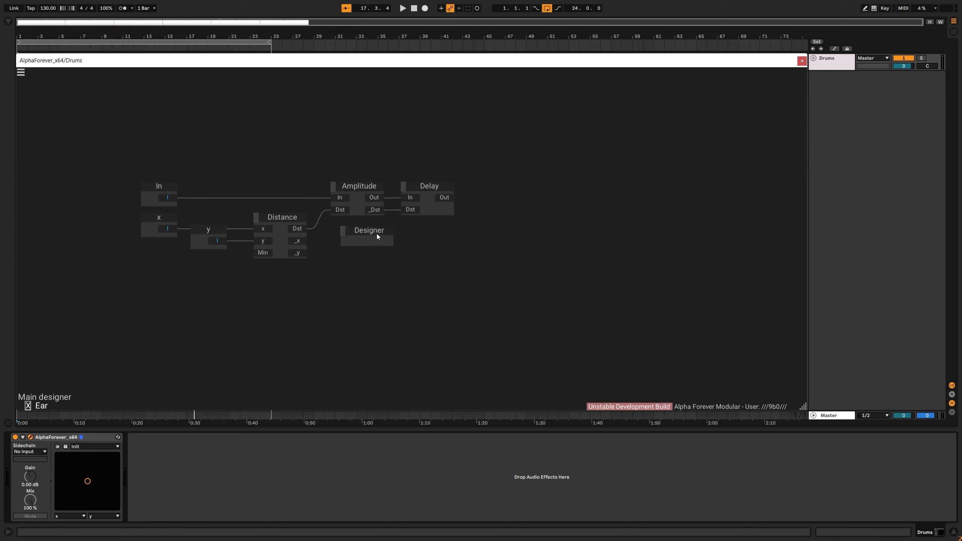
double_click(377, 237)
type("Angle")
key("Return")
left_click(348, 242)
left_click(355, 211, "shift")
key("a")
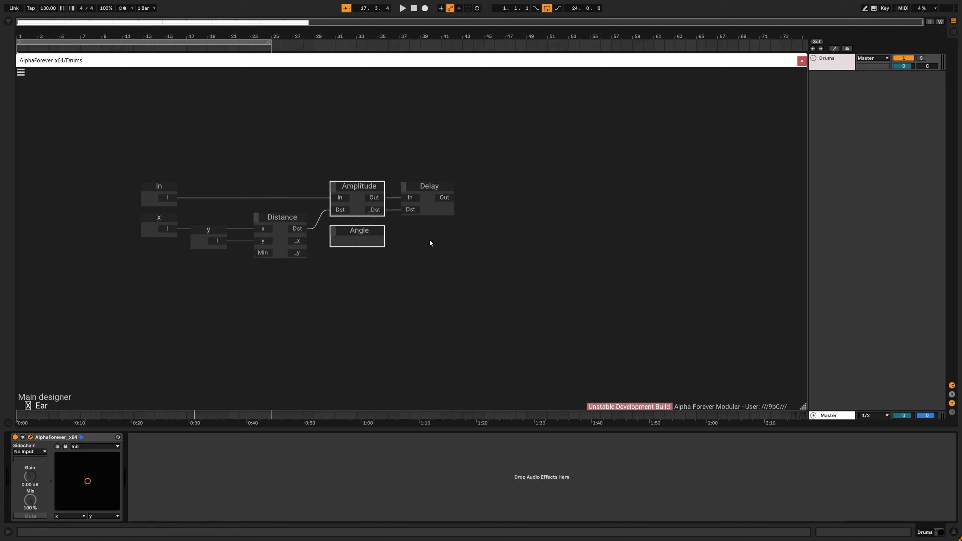
left_click(430, 239)
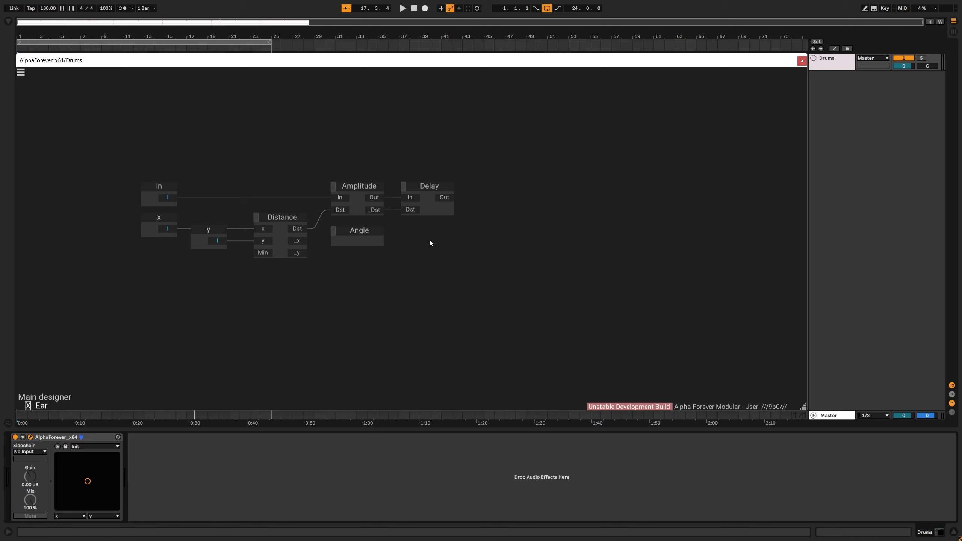
- Inside Angle, add two input modules named x and y, one below the other
left_click(355, 243)
double_click(353, 241)
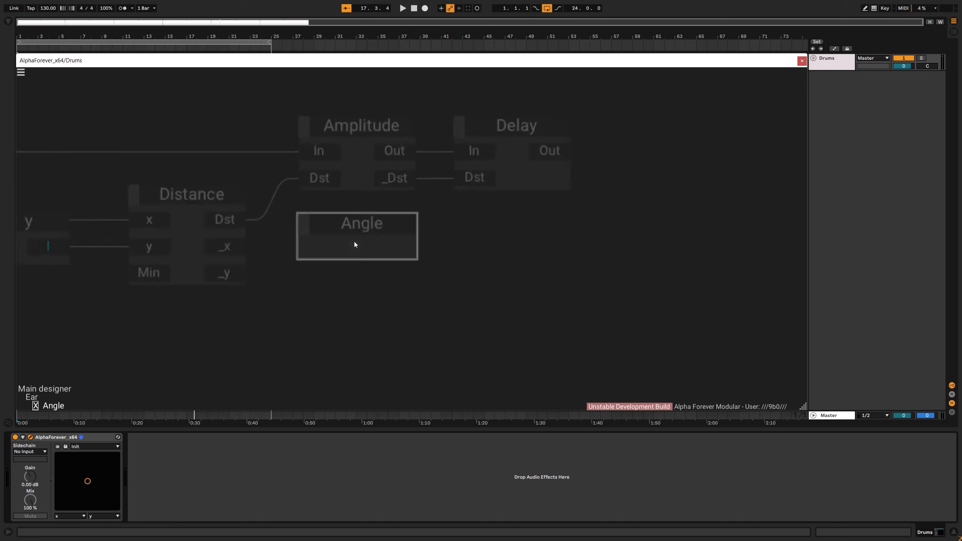
right_click(166, 188)
mouse_move(194, 226)
left_click(265, 236)
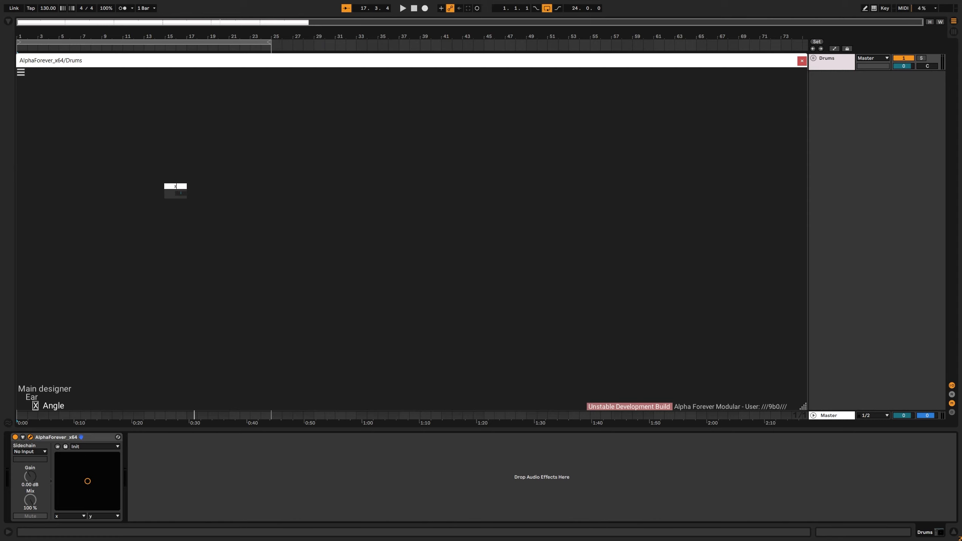
double_click(179, 220)
type("y")
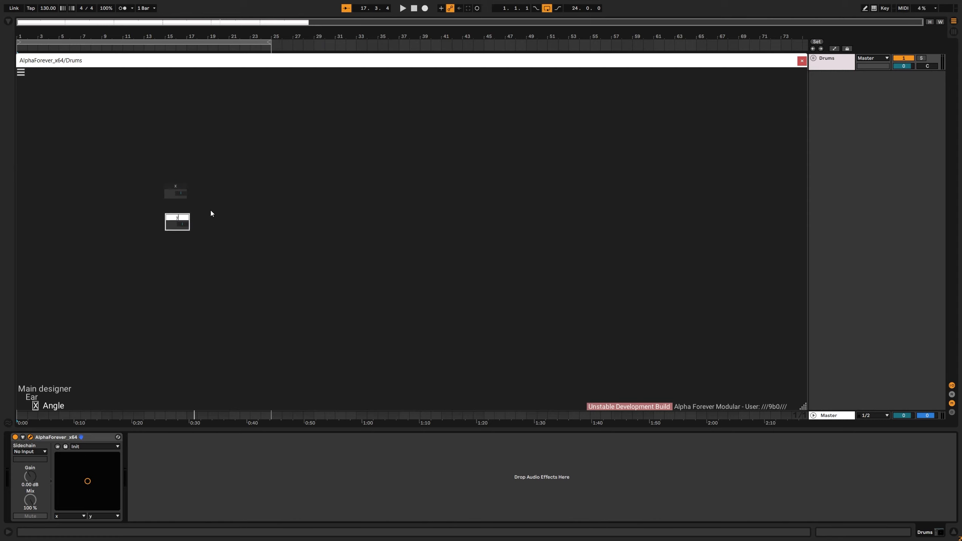
left_click(212, 209)
left_click_drag(137, 159, 209, 253)
left_click(228, 223)
- Add a designer module named aTan beside the x and y inputs of Angle
scroll(227, 223, "up", 2)
right_click(250, 179)
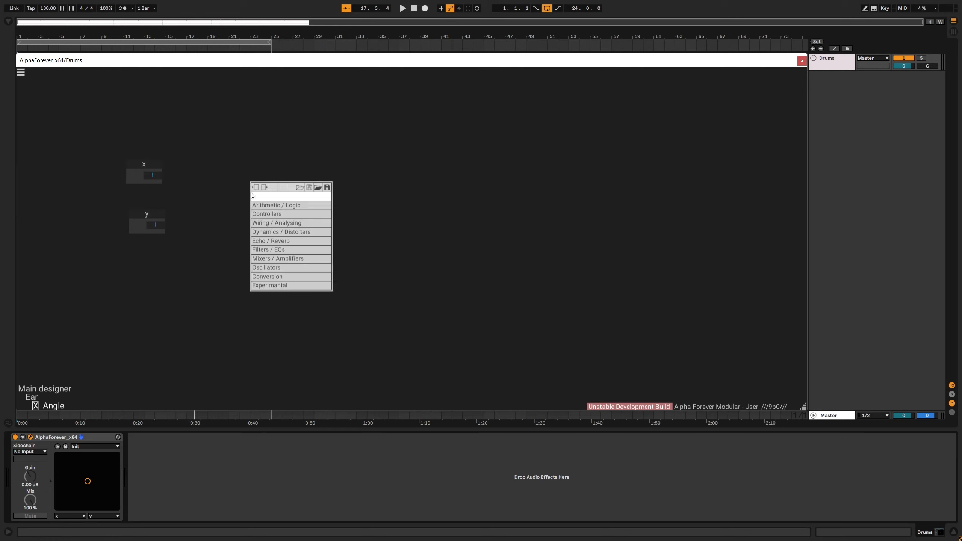
type("des")
left_click(357, 208)
double_click(286, 184)
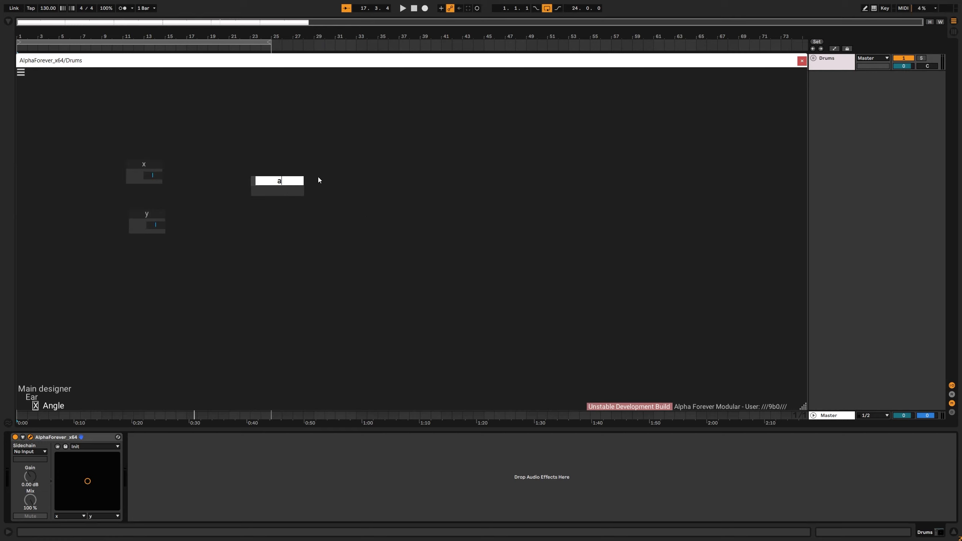
type("aTan")
left_click(338, 175)
- Open aTan and align its x and y input modules vertically
double_click(288, 192)
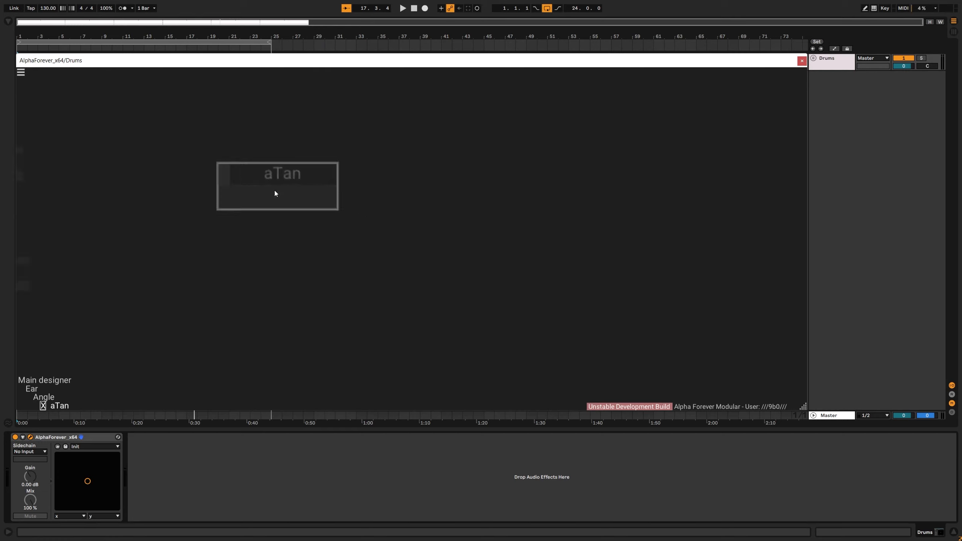
left_click_drag(166, 161, 258, 258)
key("a")
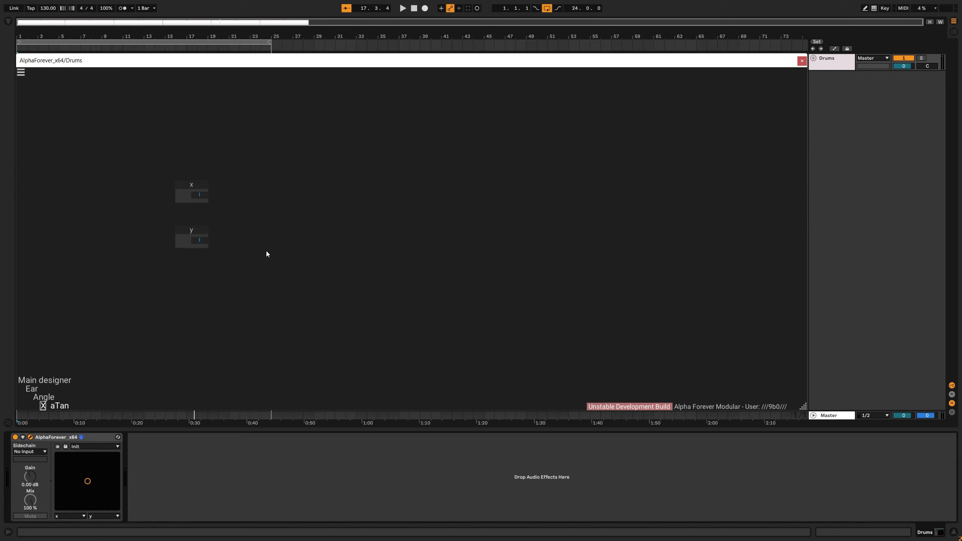
- Add a Div module, wire y to port A and x to port B, and place x between y and Div
right_click(279, 197)
type("div")
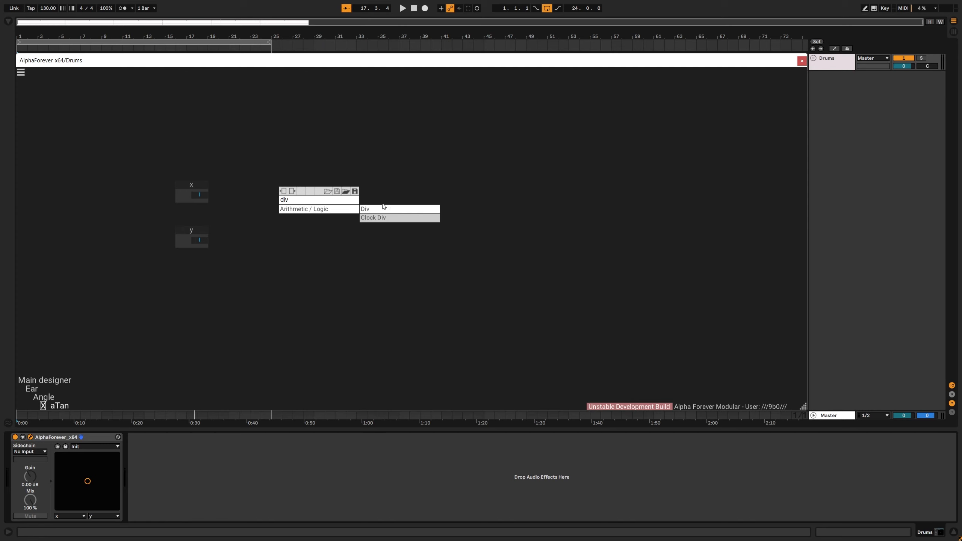
left_click(383, 208)
left_click_drag(208, 240, 287, 196)
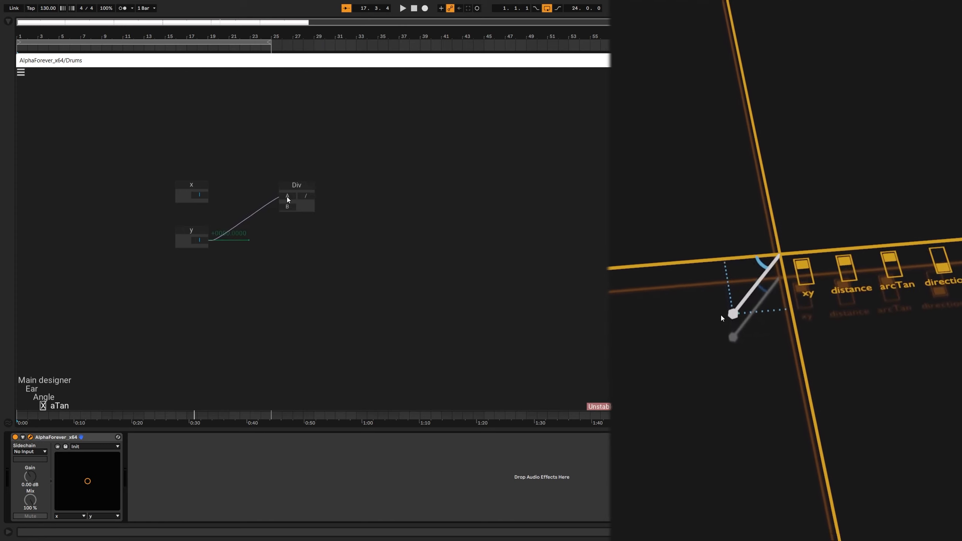
left_click_drag(204, 195, 281, 258)
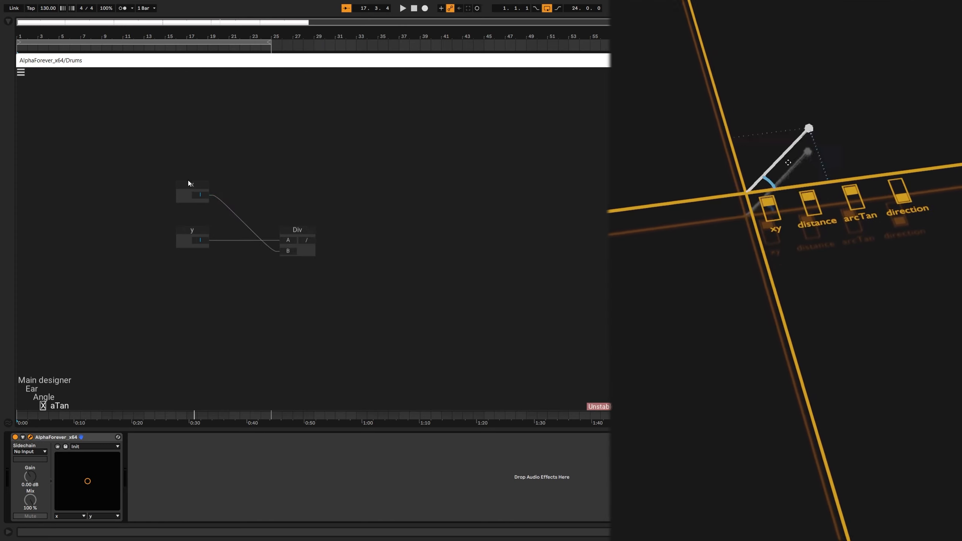
left_click_drag(190, 184, 244, 240)
left_click(384, 254)
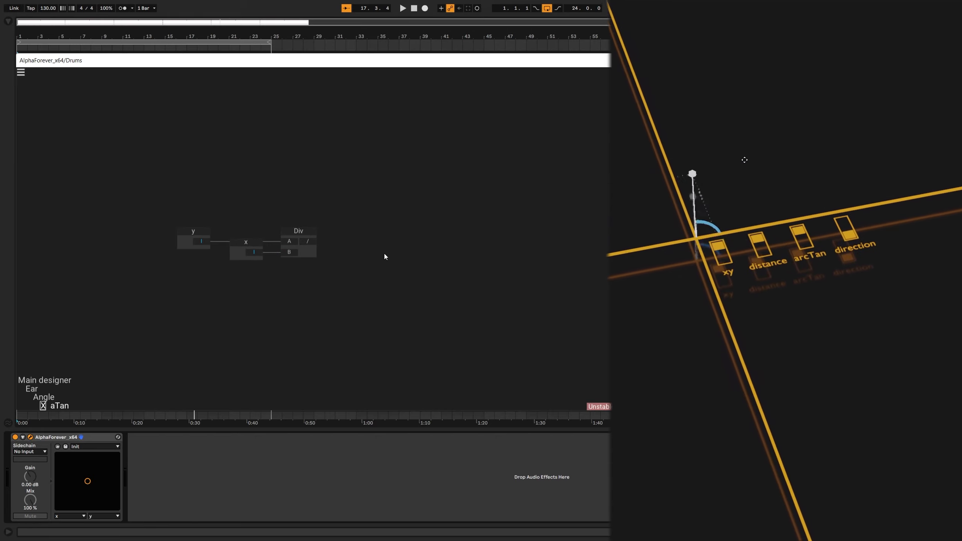
- Add an ArcTangent module fed by Div's result and line it up beside Div
scroll(367, 253, "up", 3)
left_click_drag(384, 252, 488, 252)
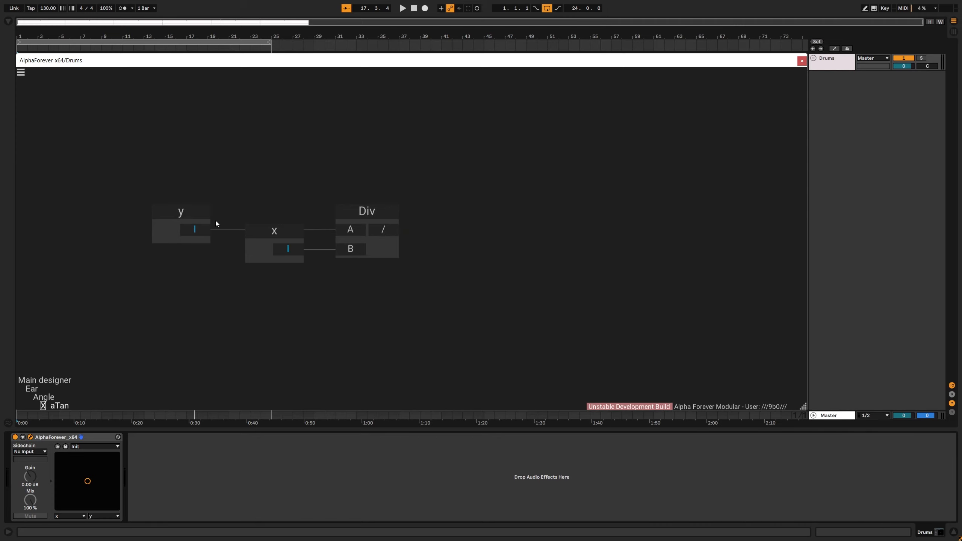
right_click(391, 231)
type("arct")
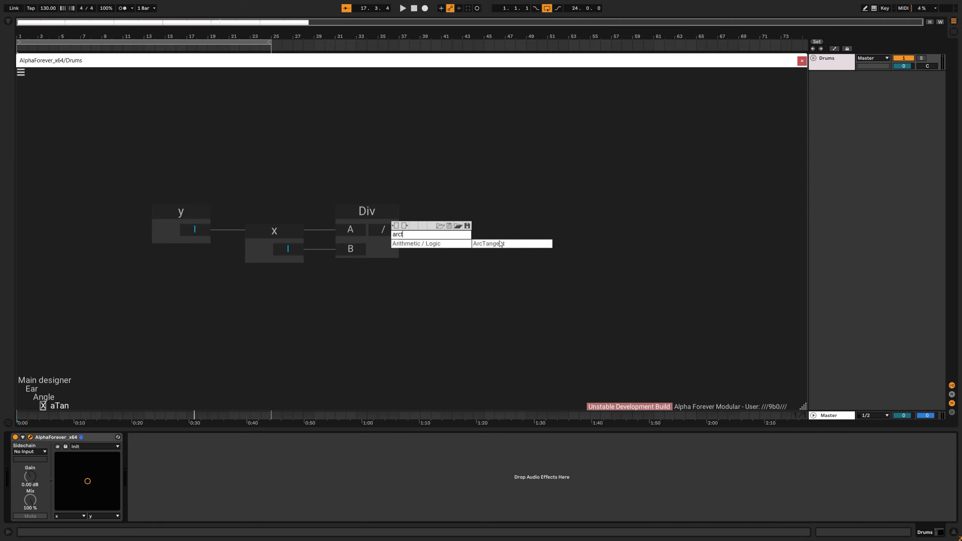
left_click(500, 244)
left_click_drag(487, 223, 455, 214)
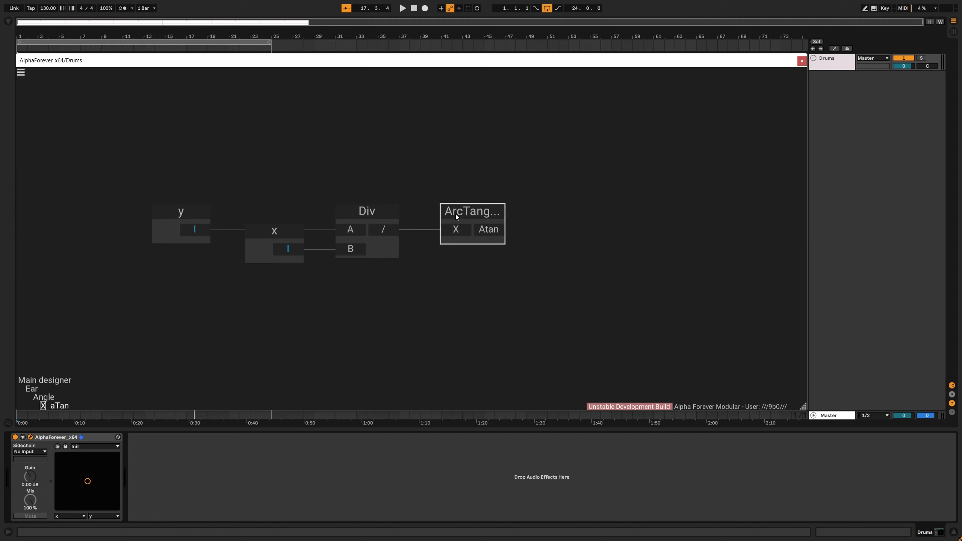
- Add a Mul module fed by ArcTangent's Atan output and give its B port a constant of 4
right_click(396, 227)
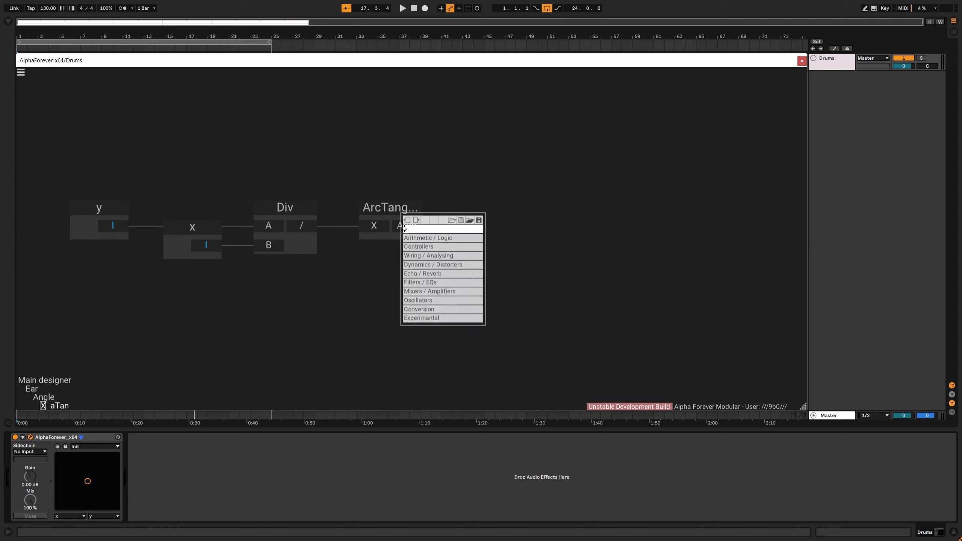
type("mul")
left_click(513, 237)
left_click_drag(511, 208, 578, 208)
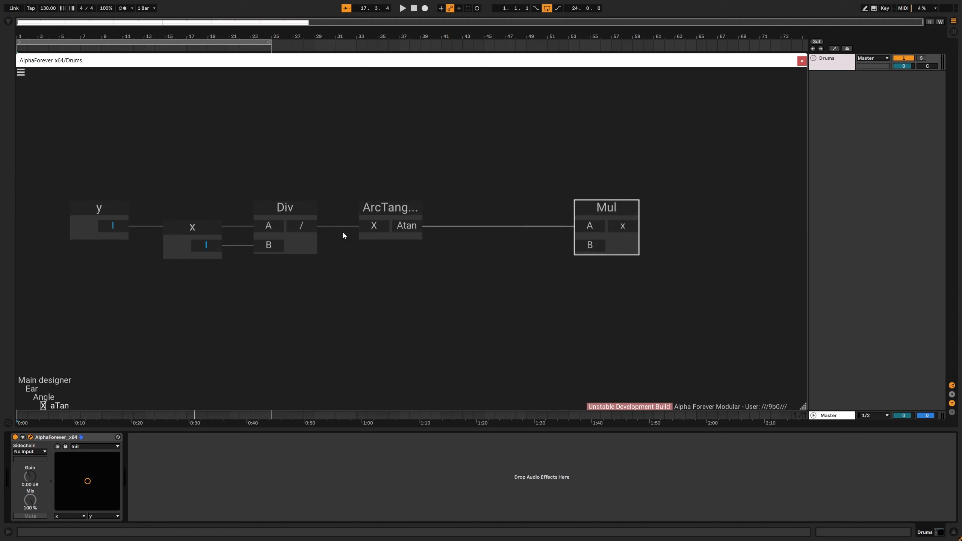
double_click(595, 250)
left_click_drag(474, 227, 489, 226)
left_click(482, 247)
type("4")
- Add an If ~= module in the empty area below Mul
left_click_drag(520, 173, 451, 150)
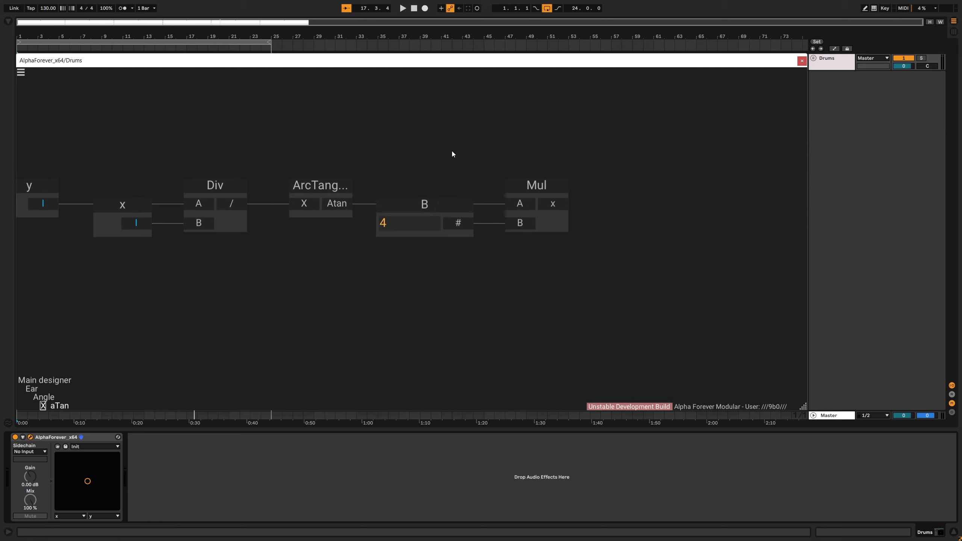
right_click(563, 207)
type("if")
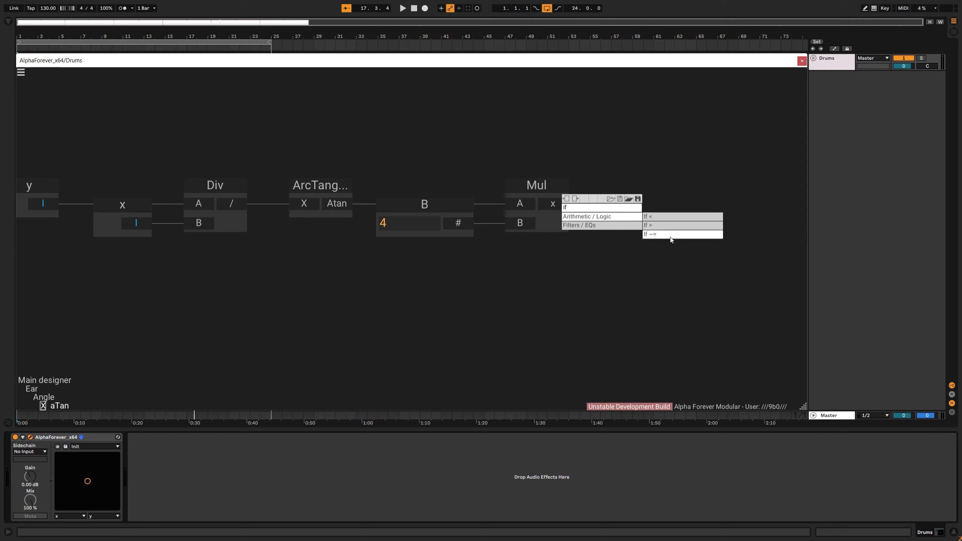
left_click(668, 191)
right_click(447, 287)
mouse_move(490, 309)
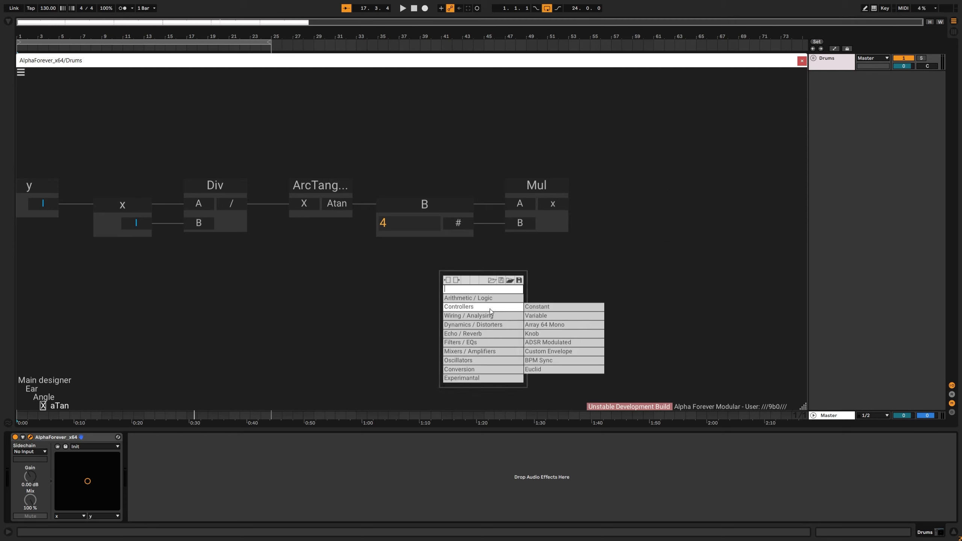
left_click(553, 379)
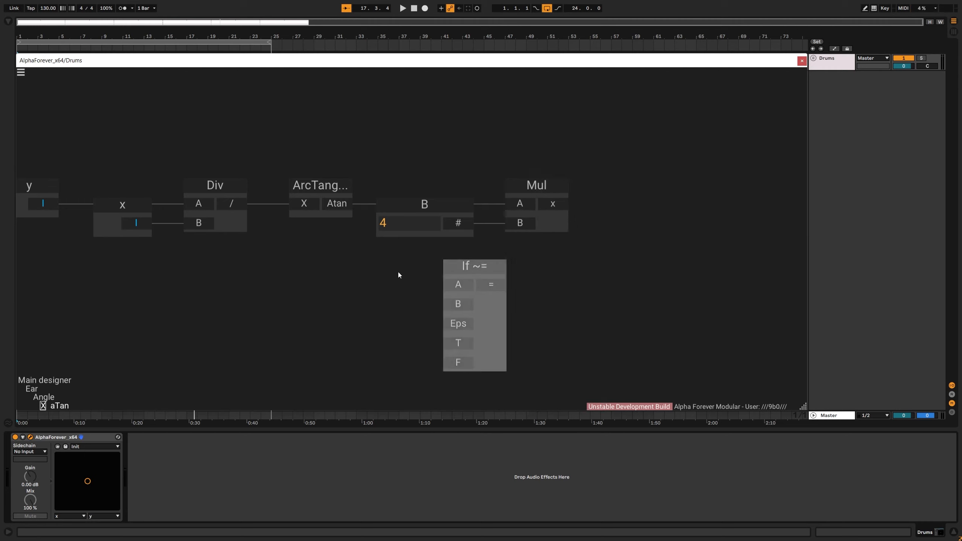
- Wire x to port A of If ~= through a Con module aligned beneath Div
left_click_drag(153, 229, 652, 258)
double_click(646, 264)
left_click(523, 251)
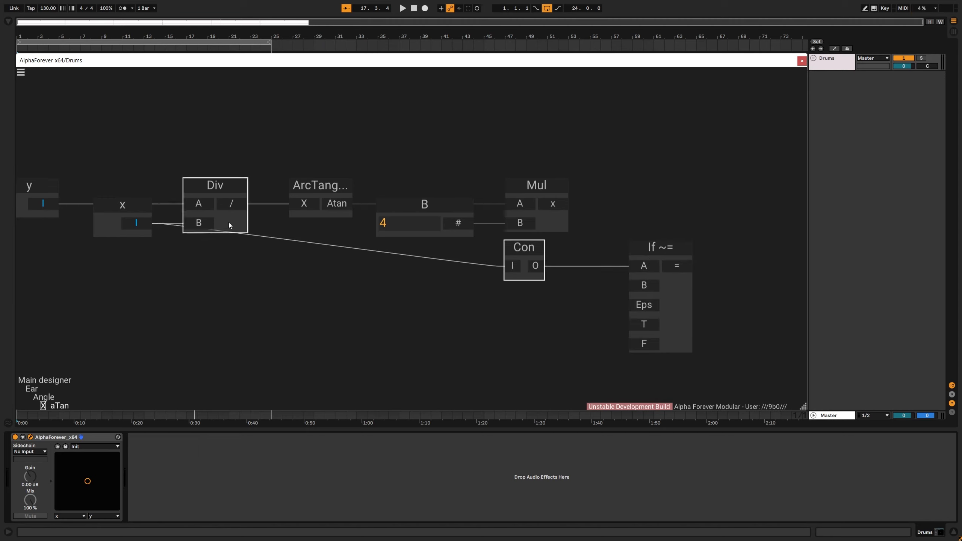
key("a")
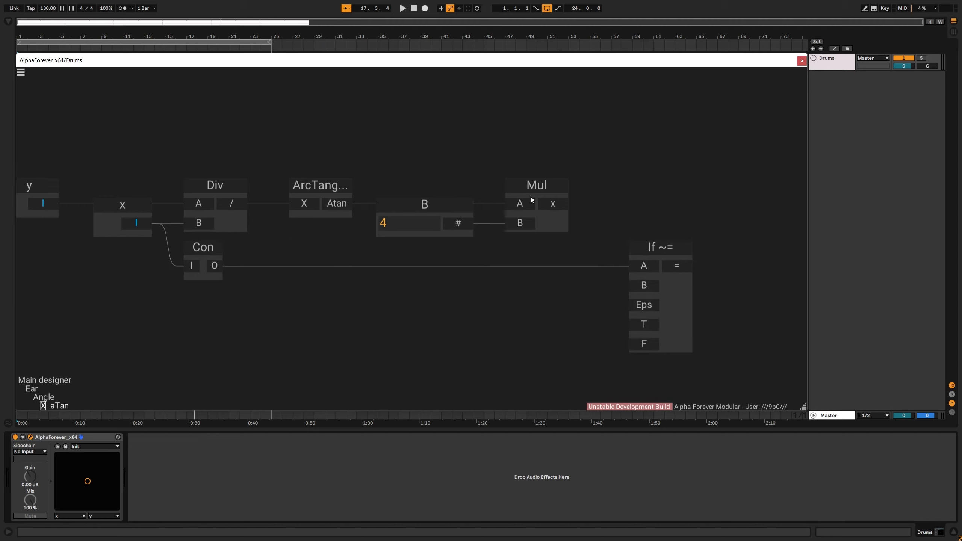
- Add a constant of 1 to the T port of If ~=, wire Mul's result to F, and move both modules closer
double_click(645, 323)
left_click_drag(559, 205, 644, 343)
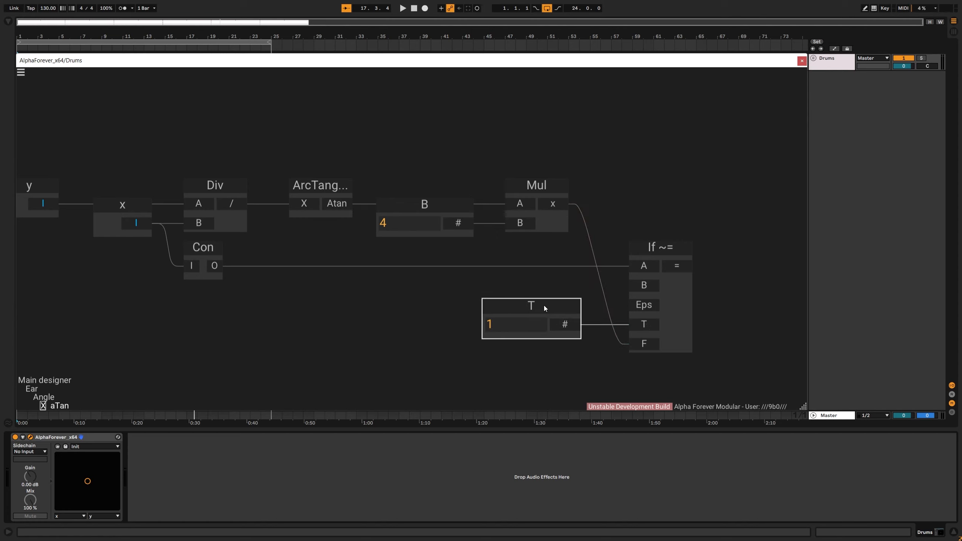
left_click(671, 246, "shift")
left_click_drag(671, 247, 642, 246)
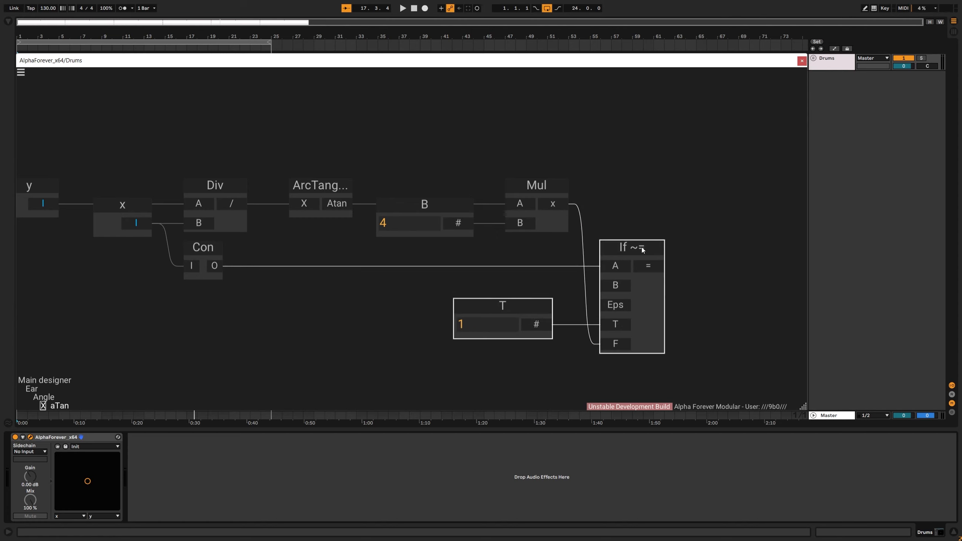
- Add a constant to the Eps port of If ~=, place it beside the T constant, and set it to 0.0001
double_click(612, 300)
left_click_drag(533, 288, 395, 301)
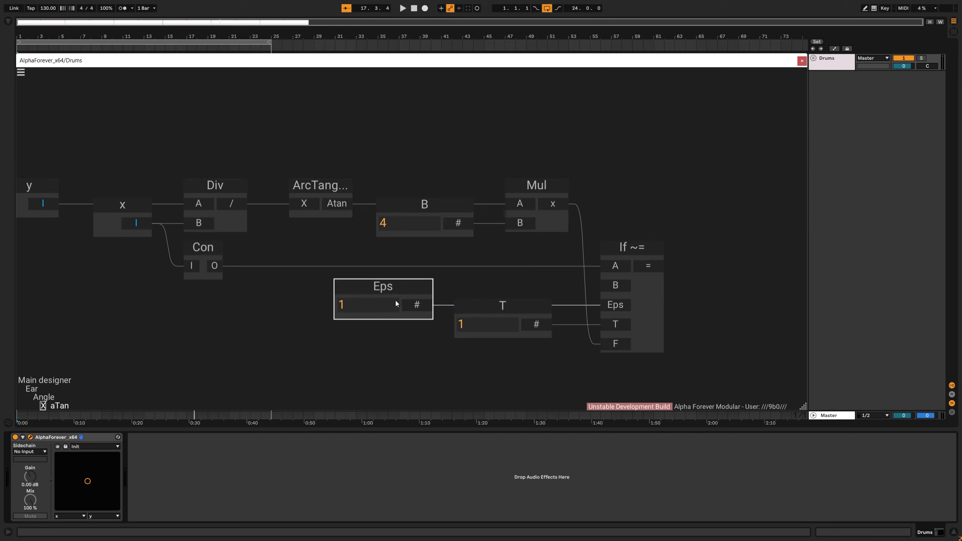
double_click(390, 305)
type("0.000")
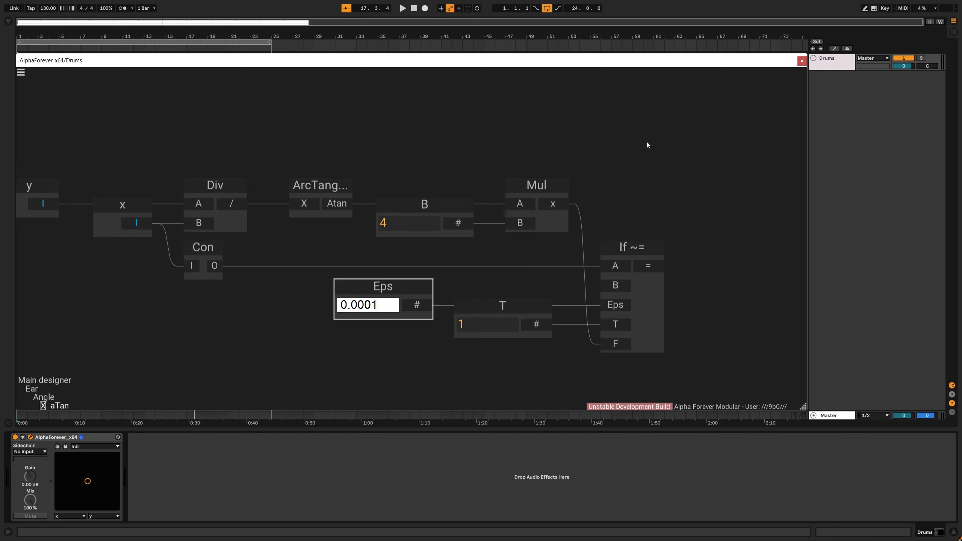
key("Return")
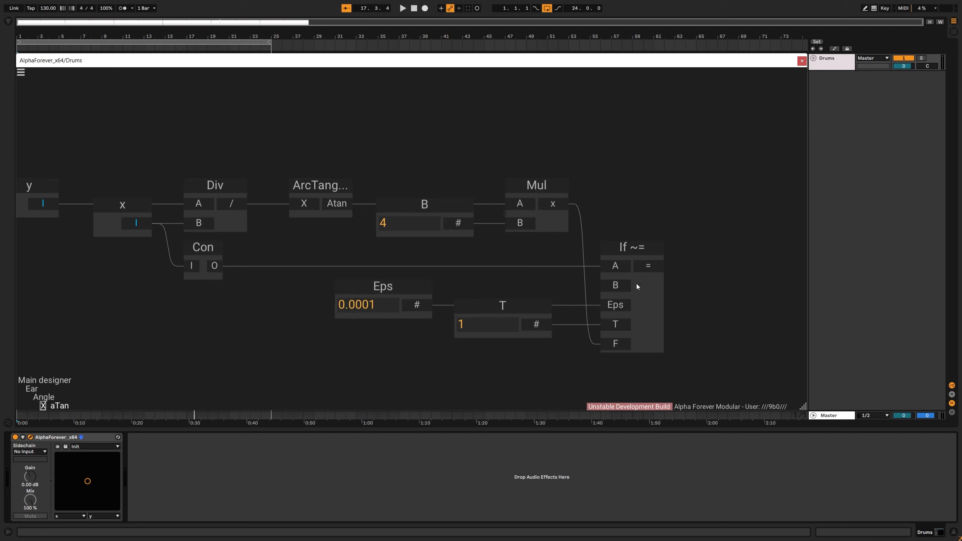
- Add an output module to the result of If ~= and name it aTan
double_click(647, 270)
double_click(737, 250)
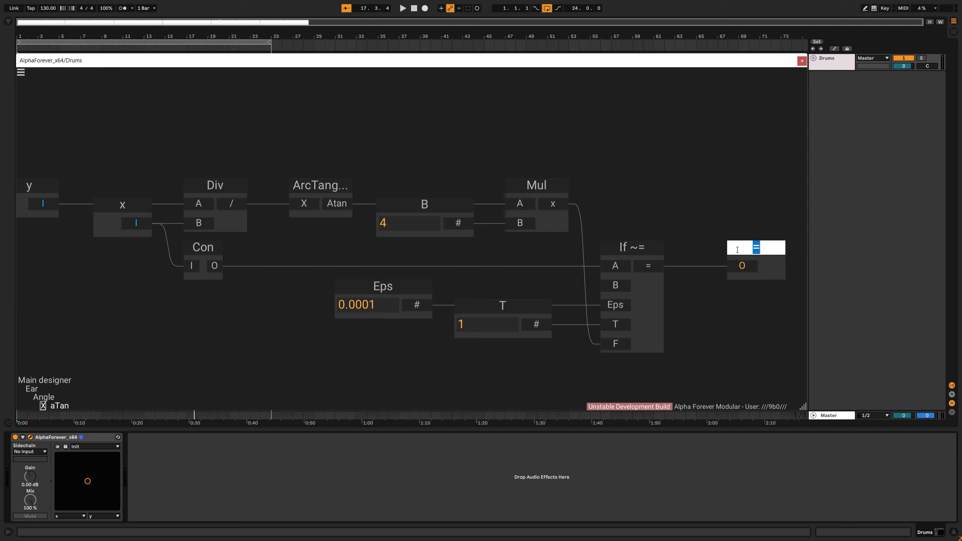
type("Out")
key("Return")
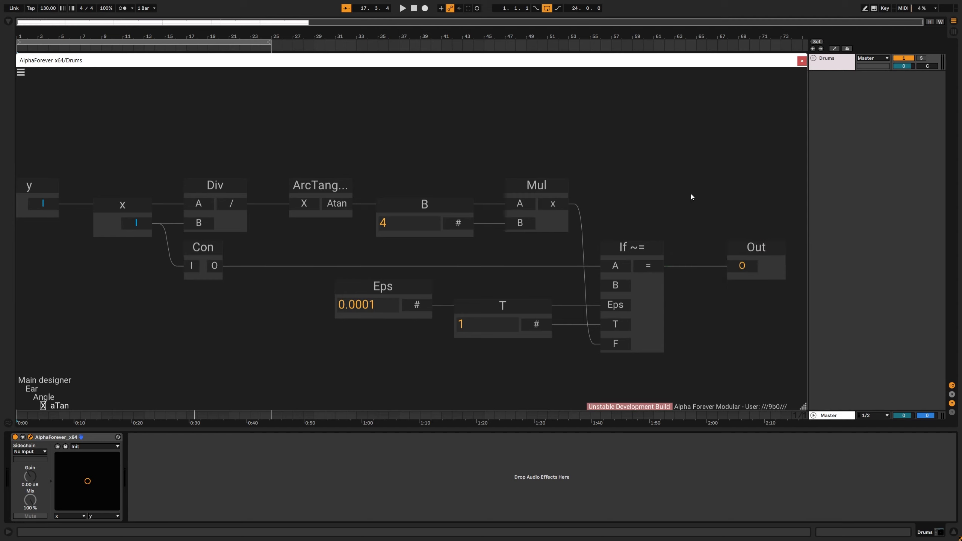
double_click(765, 247)
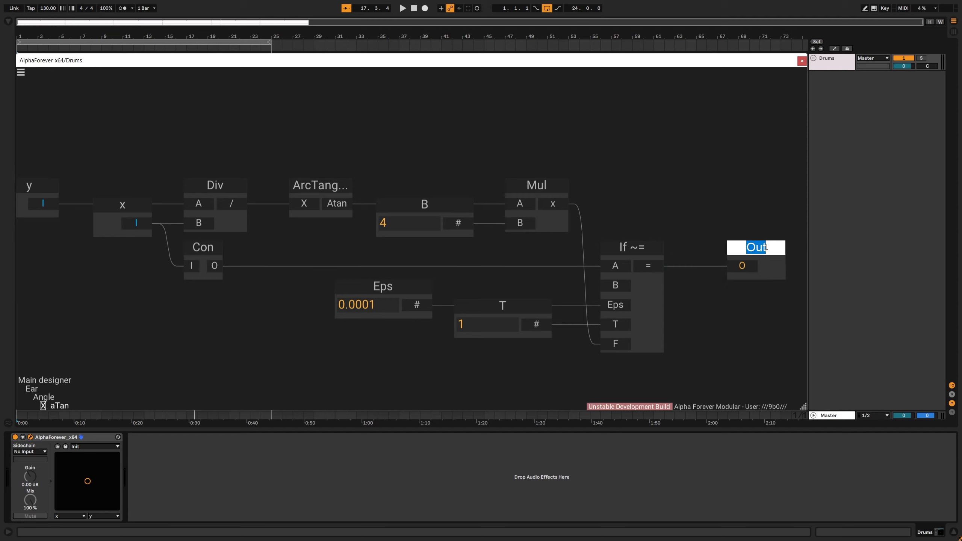
type("aTan")
key("Return")
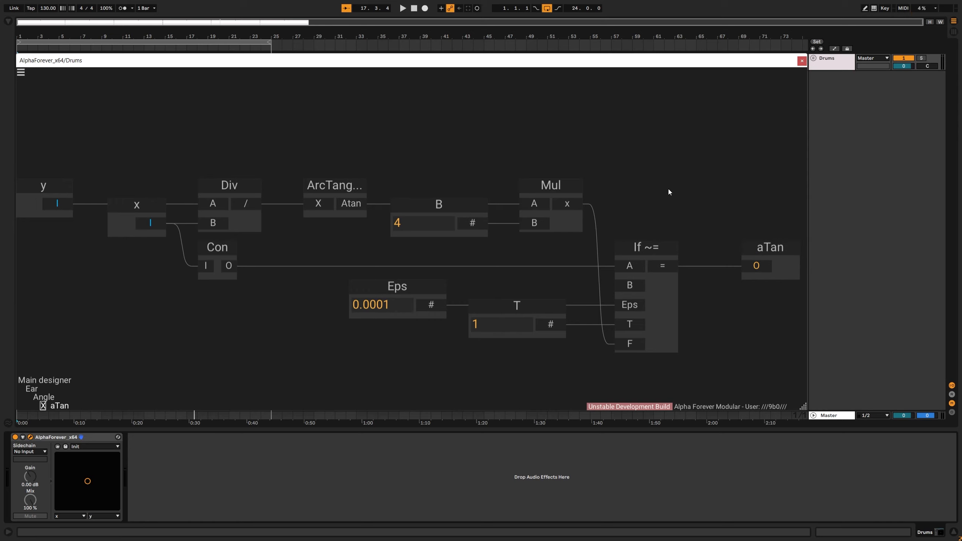
- Move the y input module next to aTan in the Angle designer, and reopen the aTan designer
key("Escape")
left_click_drag(147, 177, 201, 183)
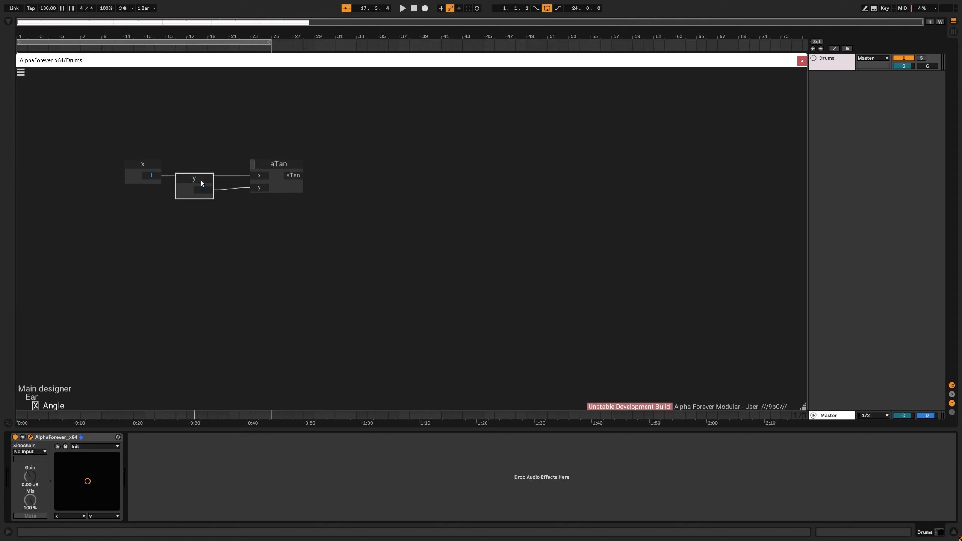
left_click(280, 183)
double_click(280, 184)
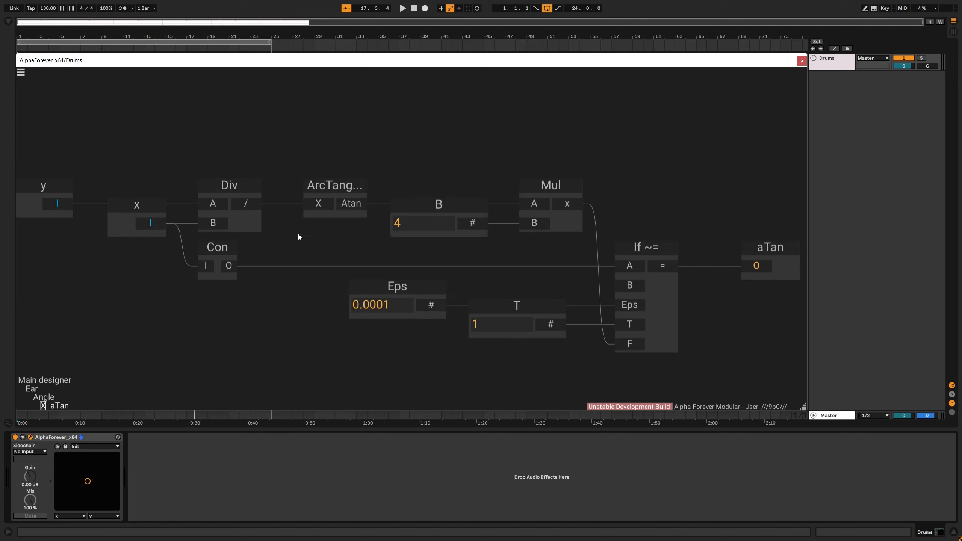
- Add an output module to x, align it directly beneath x, and name it _x
left_click_drag(145, 330, 257, 340)
double_click(283, 241)
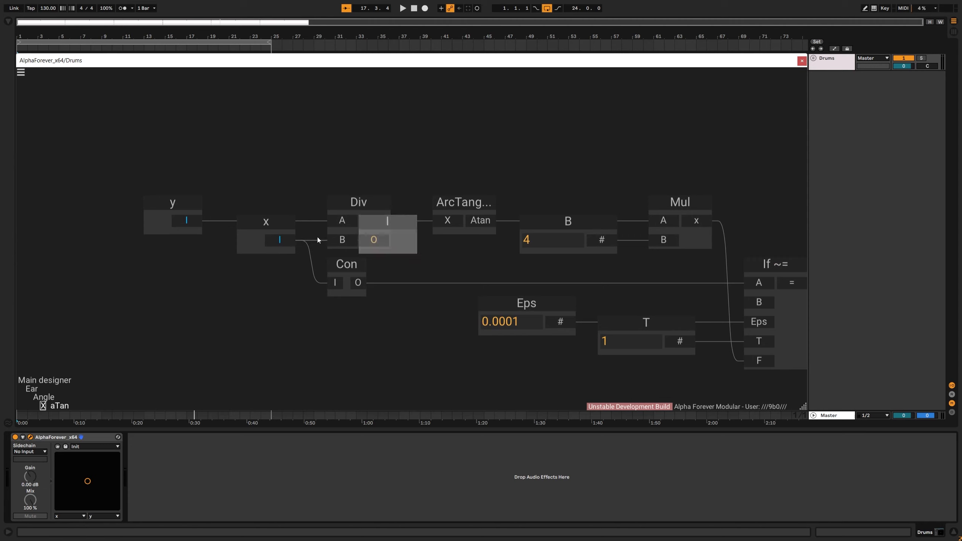
left_click_drag(375, 218, 267, 259)
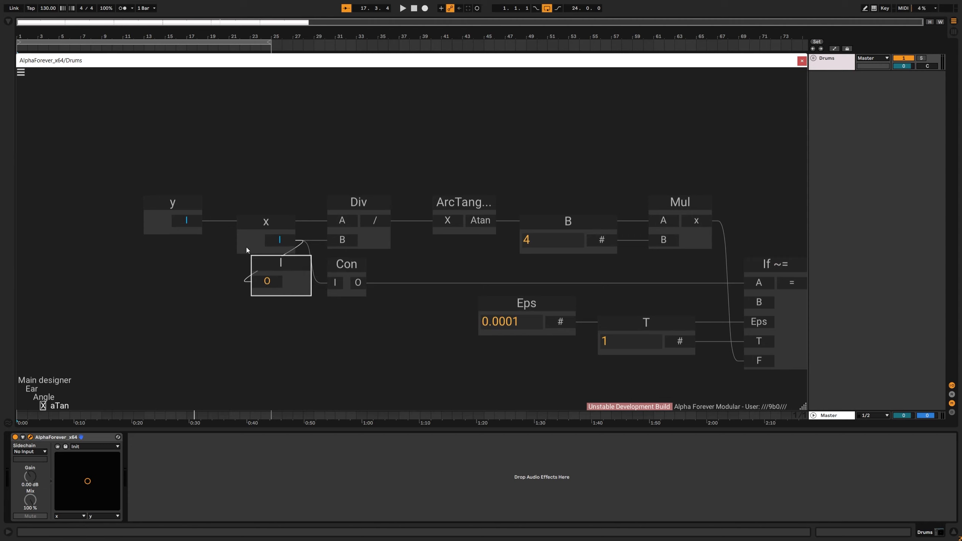
left_click(253, 240, "shift")
key("Left")
left_click(307, 162)
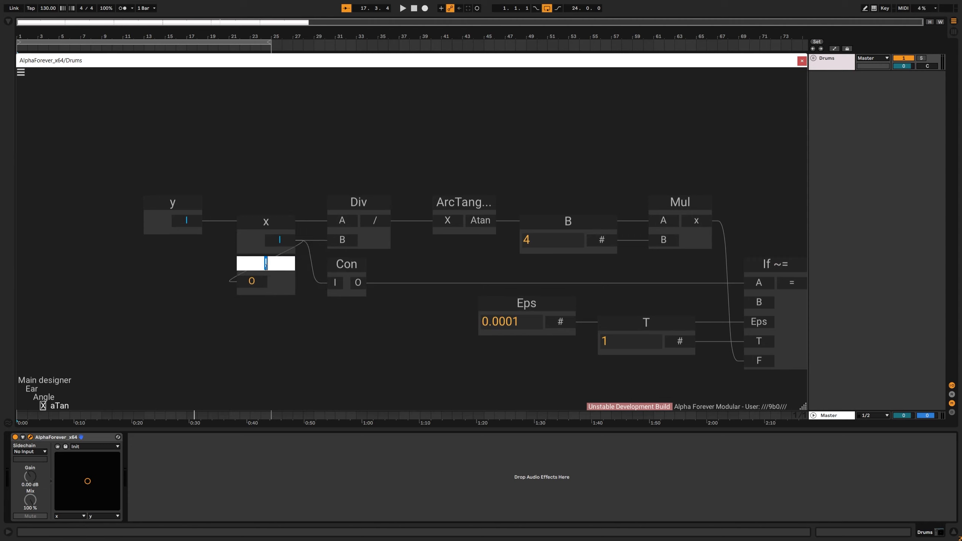
type("_x")
key("Return")
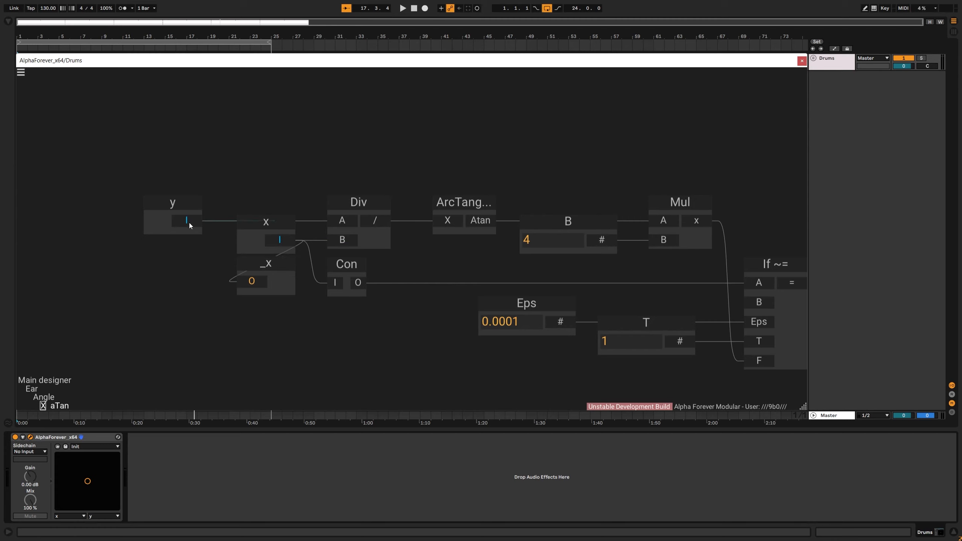
- Add an output module to y, align it directly beneath y, and name it _y
double_click(187, 220)
left_click_drag(278, 205, 179, 243)
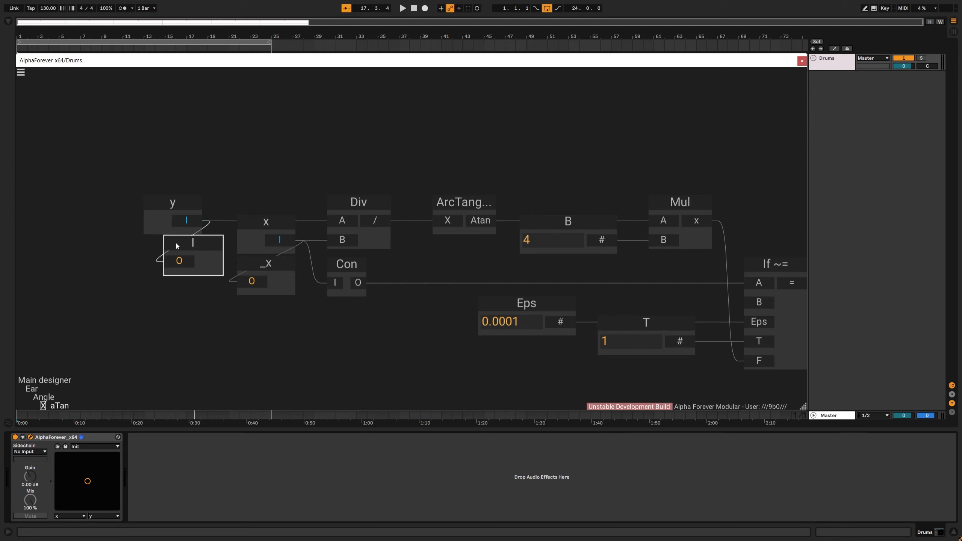
left_click(153, 221, "shift")
key("Left")
key("Escape")
double_click(169, 243)
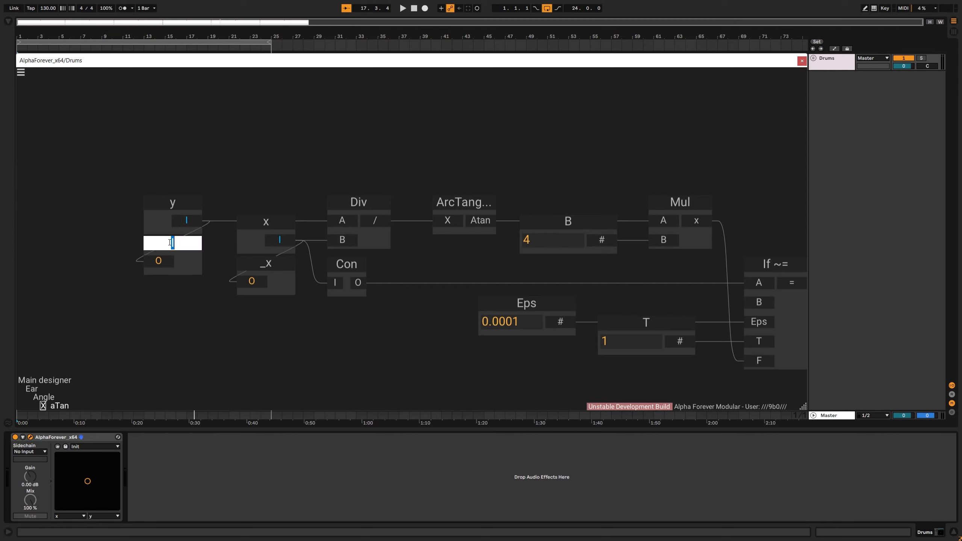
type("_y")
key("Return")
key("Escape")
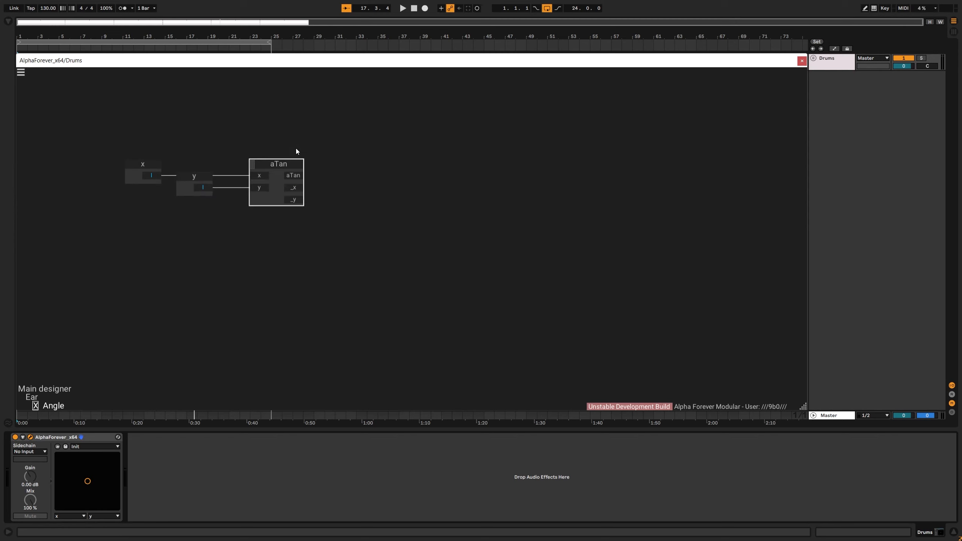
- Add a Designer module beside aTan in the Angle designer and name it Direction
left_click(346, 204)
right_click(359, 162)
type("des")
left_click(446, 185)
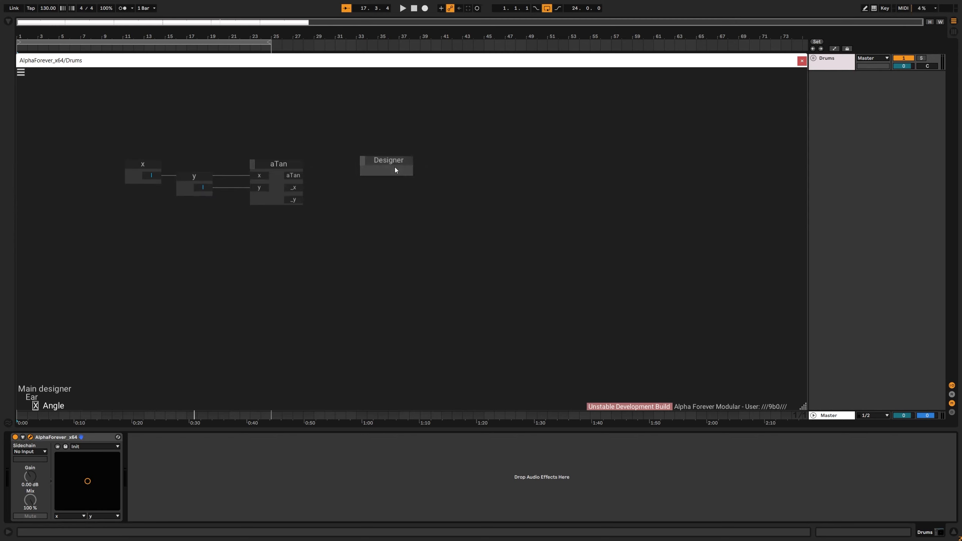
double_click(392, 161)
type("Direct")
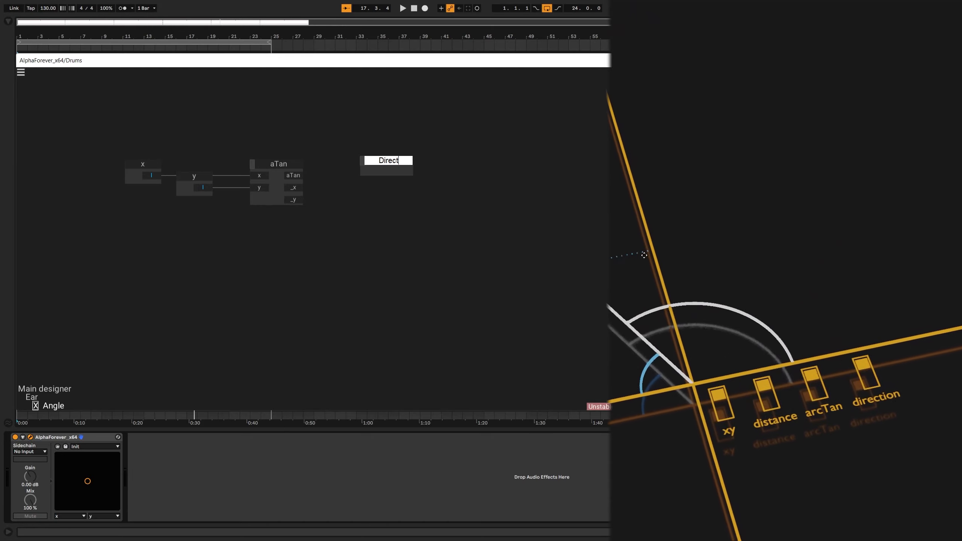
type("ion")
key("Return")
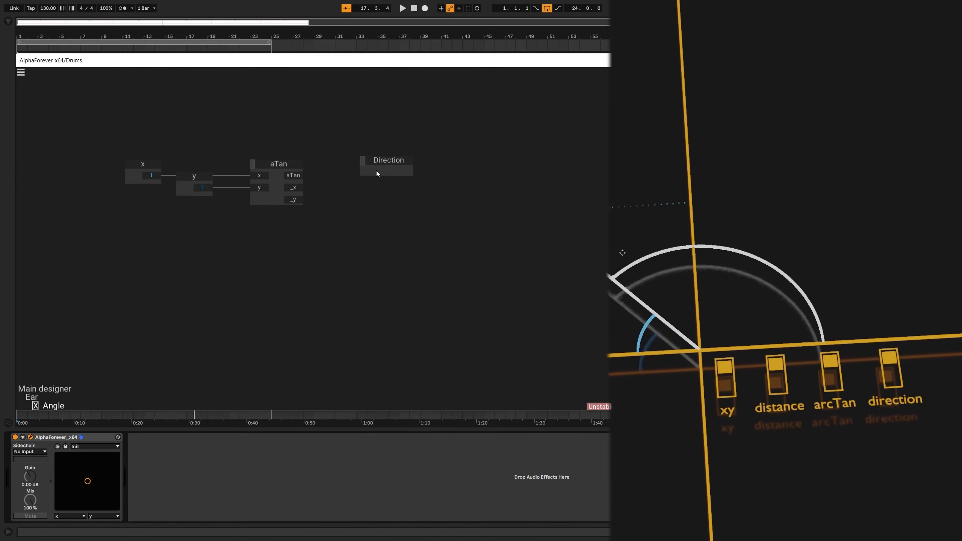
- Copy the x and y input modules from inside aTan and open the Direction designer
double_click(271, 197)
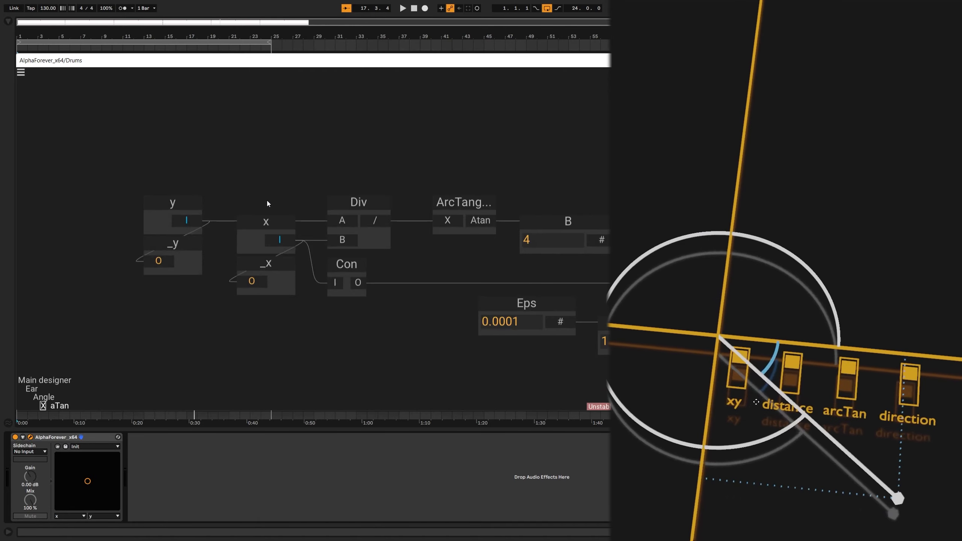
left_click_drag(137, 184, 318, 267)
left_click(325, 154)
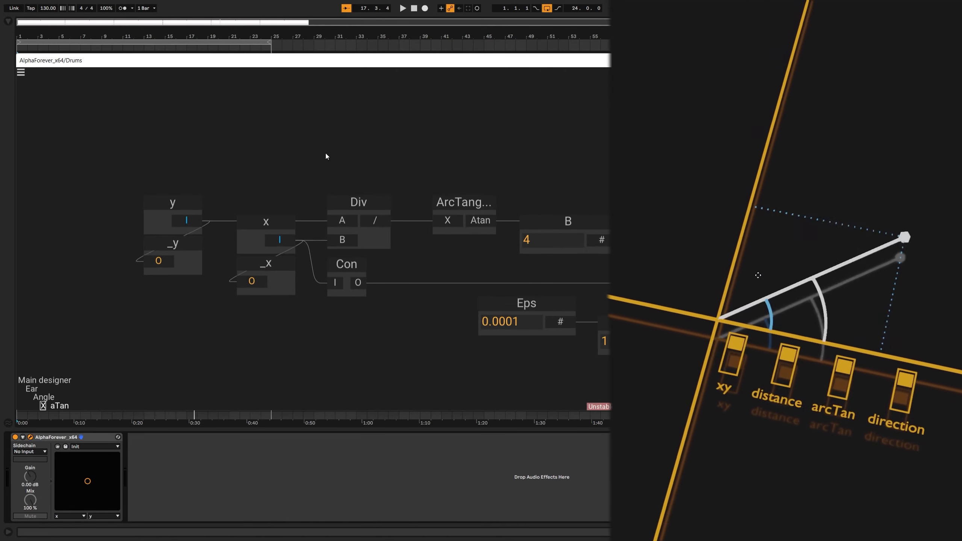
double_click(326, 153)
double_click(400, 173)
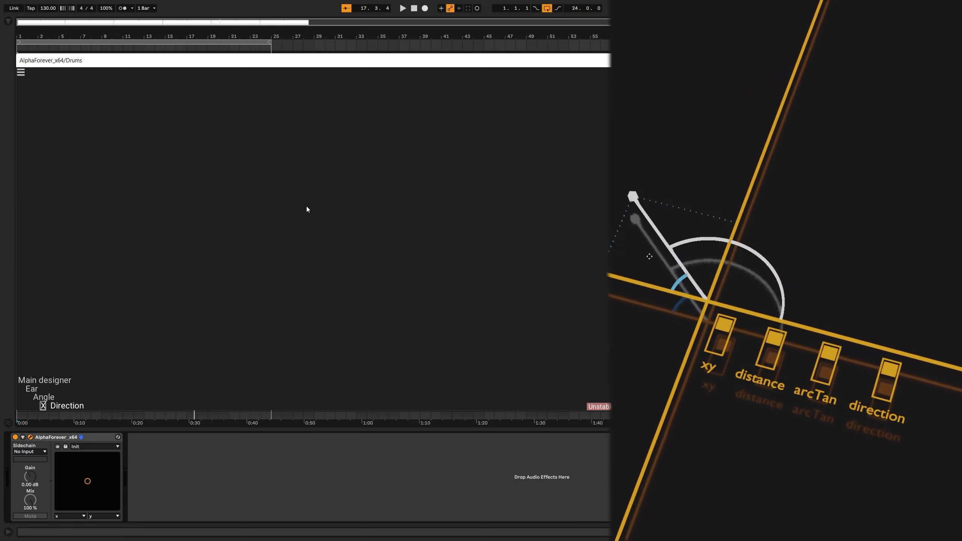
key("ctrl+v")
left_click(283, 239)
right_click(308, 236)
right_click(341, 242)
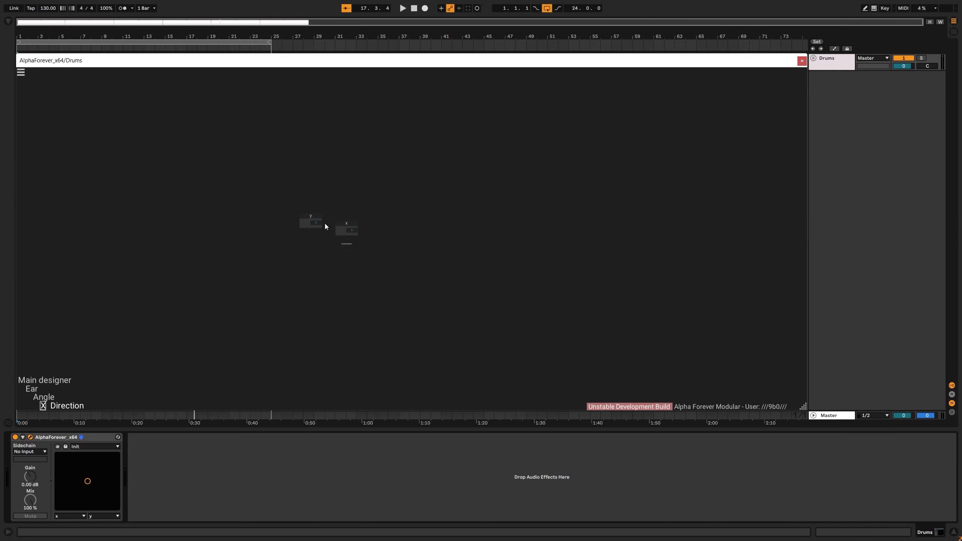
left_click_drag(280, 191, 338, 236)
key("Delete")
- Add an input module to the Direction designer and name it aTan
right_click(321, 257)
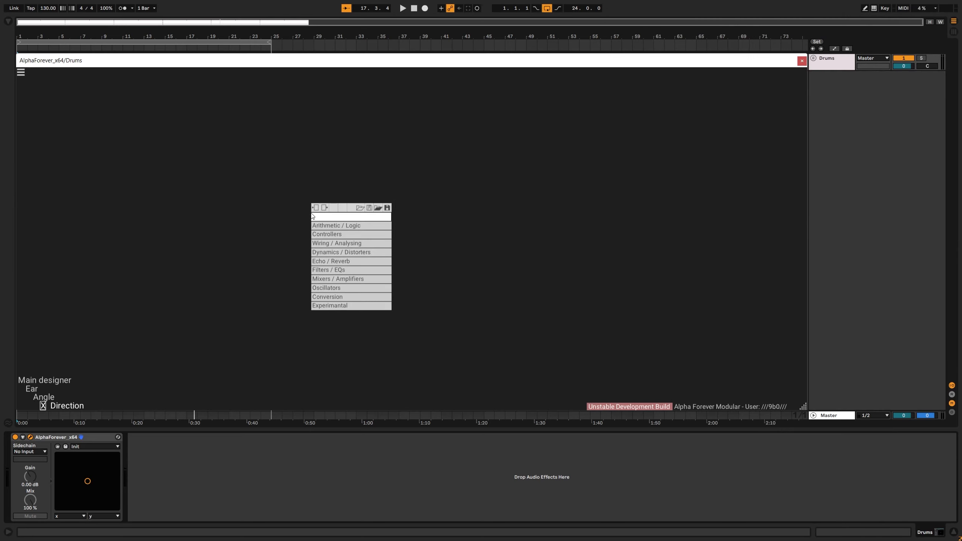
type("in")
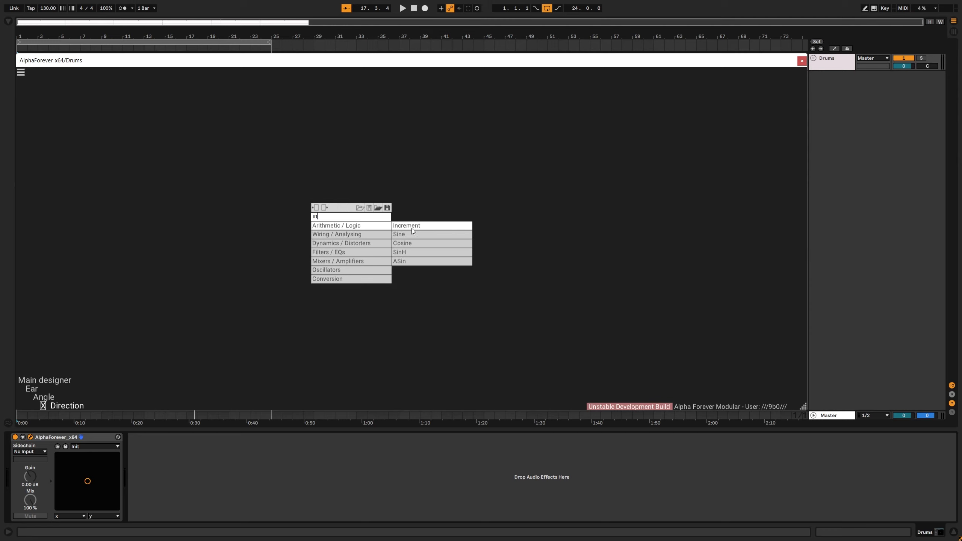
left_click(401, 235)
scroll(380, 227, "up", 2)
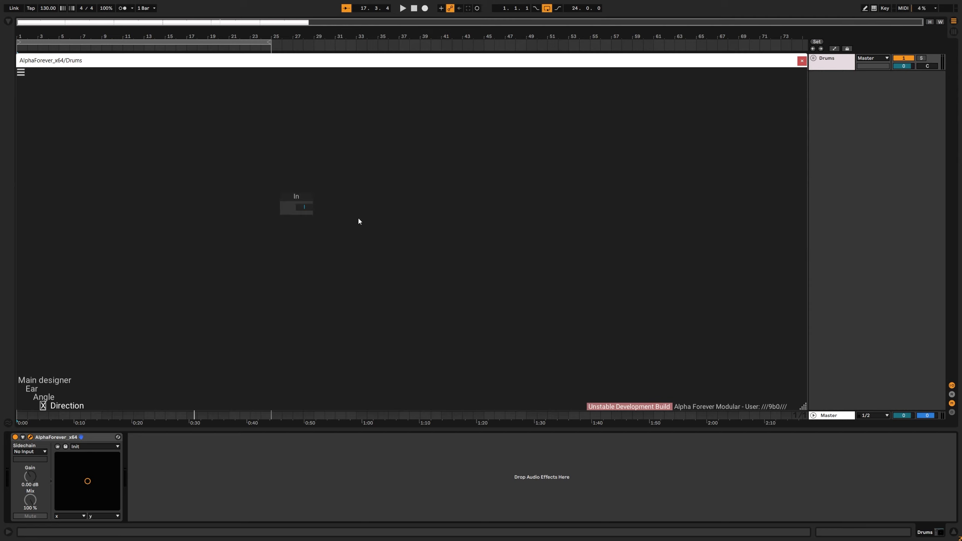
double_click(275, 194)
type("aTan")
key("Return")
- Paste the x and y inputs into Direction and arrange them in a left-aligned column beneath aTan, x above y
key("ctrl+v")
key("Escape")
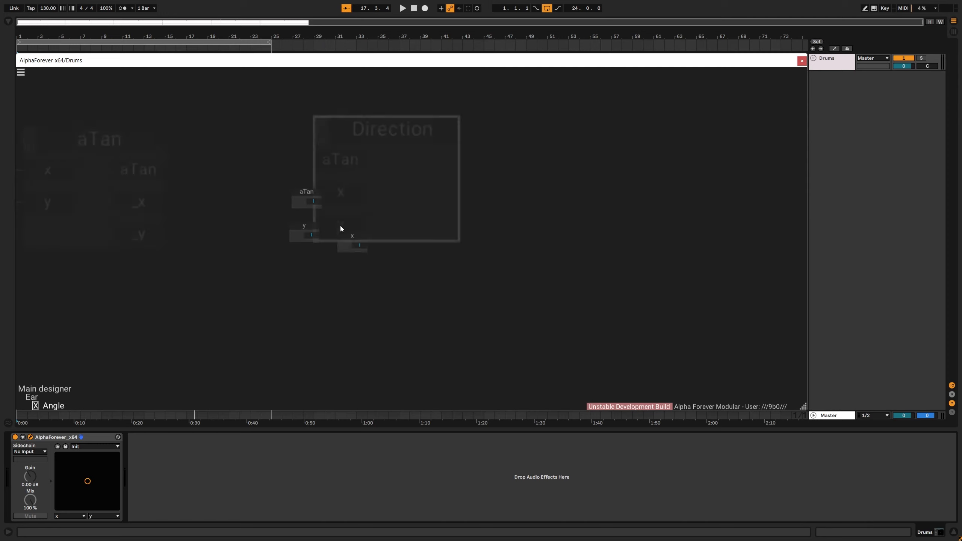
double_click(386, 188)
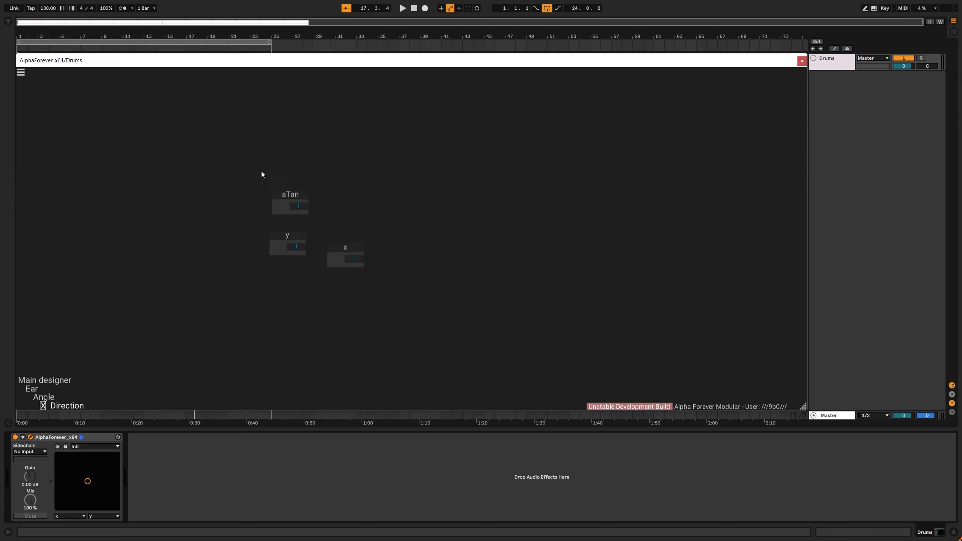
left_click_drag(262, 171, 404, 314)
key("Left")
left_click(314, 233)
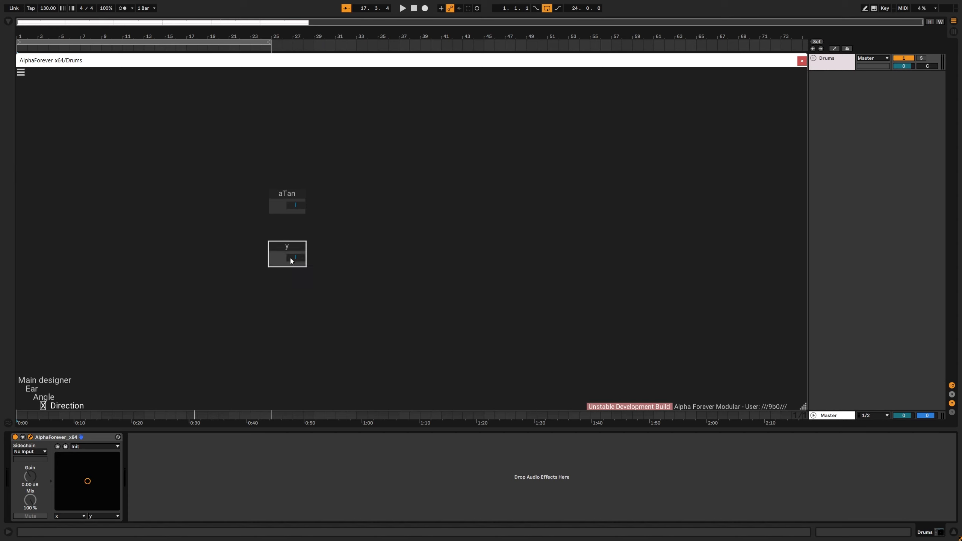
left_click(408, 250)
- Add an If < module and wire x to its A port
right_click(412, 276)
mouse_move(419, 192)
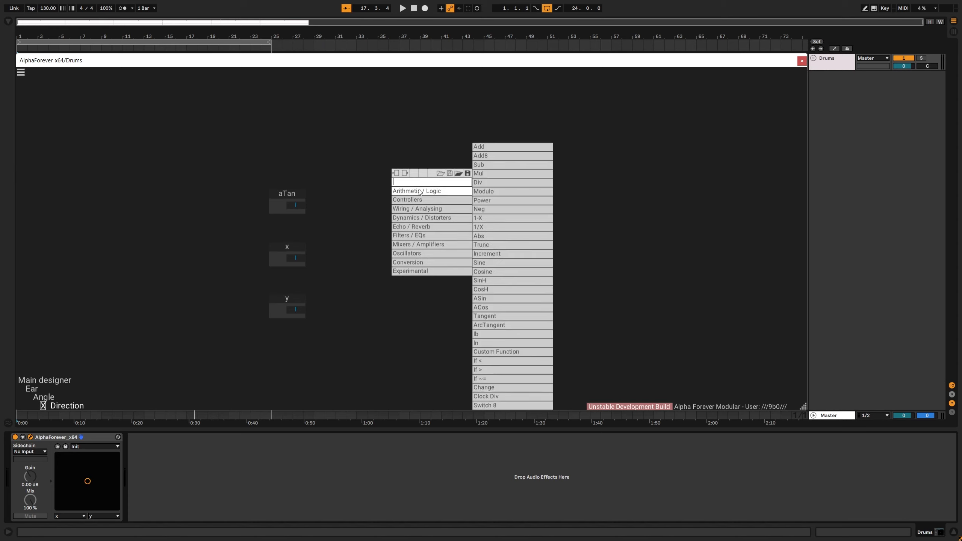
left_click(479, 361)
left_click_drag(281, 258, 424, 246)
- Add an Add module with aTan wired to A and a constant of 2 on B
right_click(333, 260)
mouse_move(365, 272)
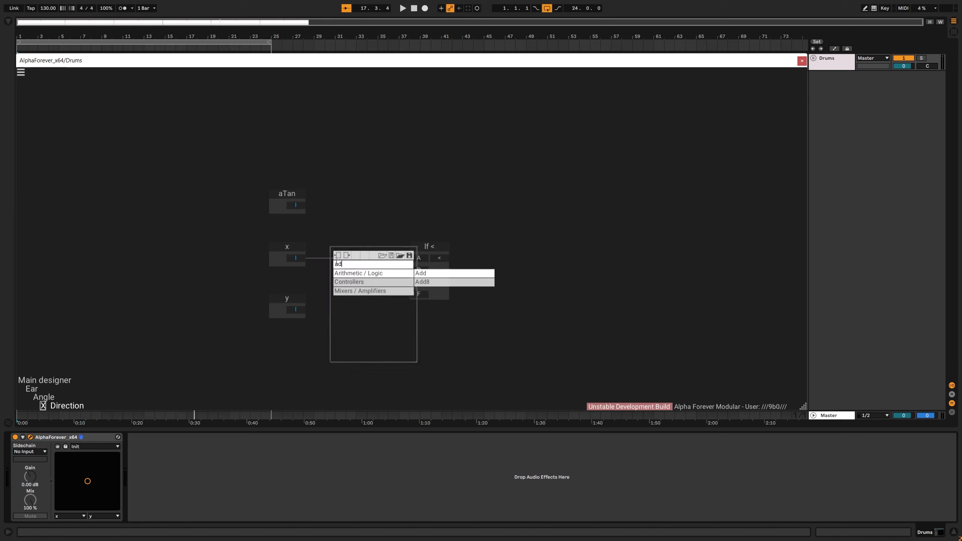
left_click(428, 274)
left_click_drag(332, 250, 284, 274)
double_click(351, 282)
type("2")
key("Return")
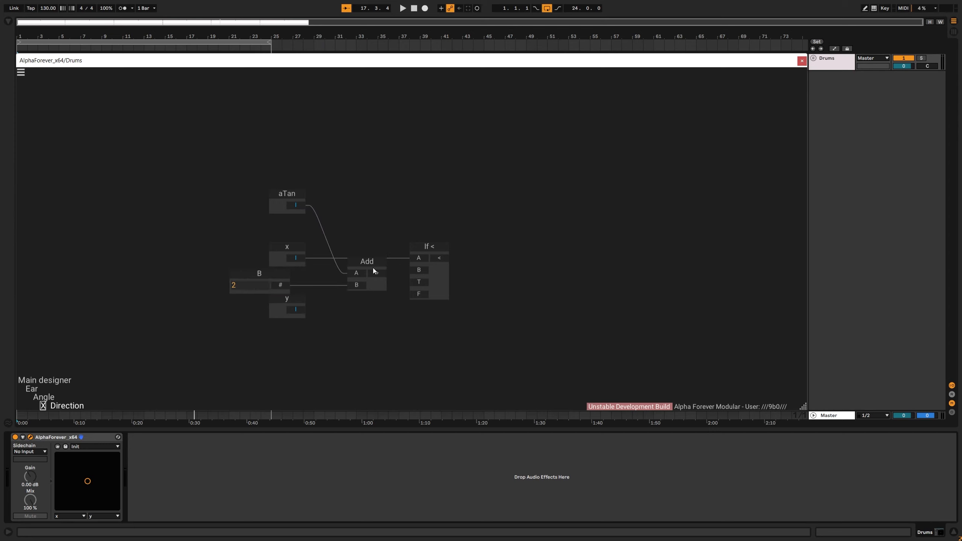
- Wire Add's result to the T port of If <, and line up x with port A
left_click_drag(418, 283, 427, 250)
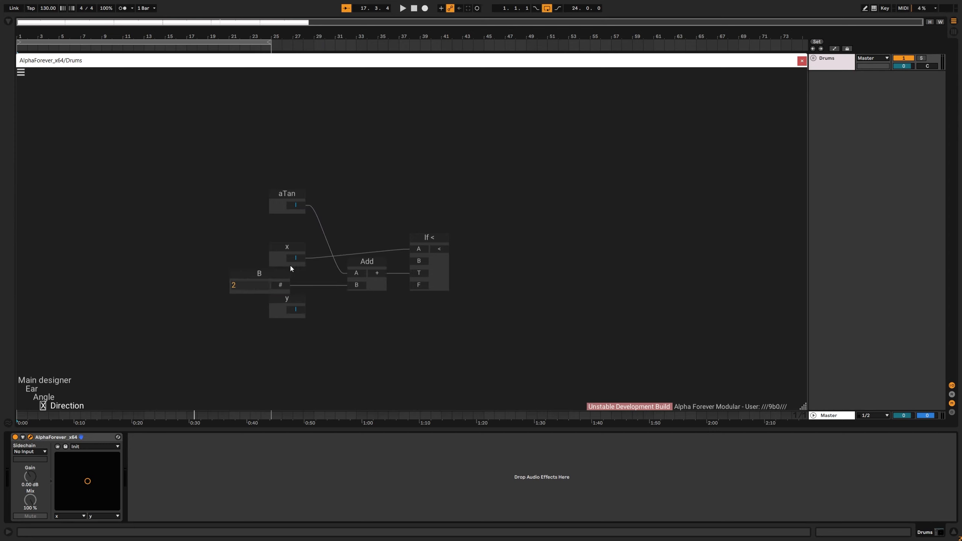
left_click_drag(291, 268, 291, 259)
left_click_drag(233, 154, 282, 199)
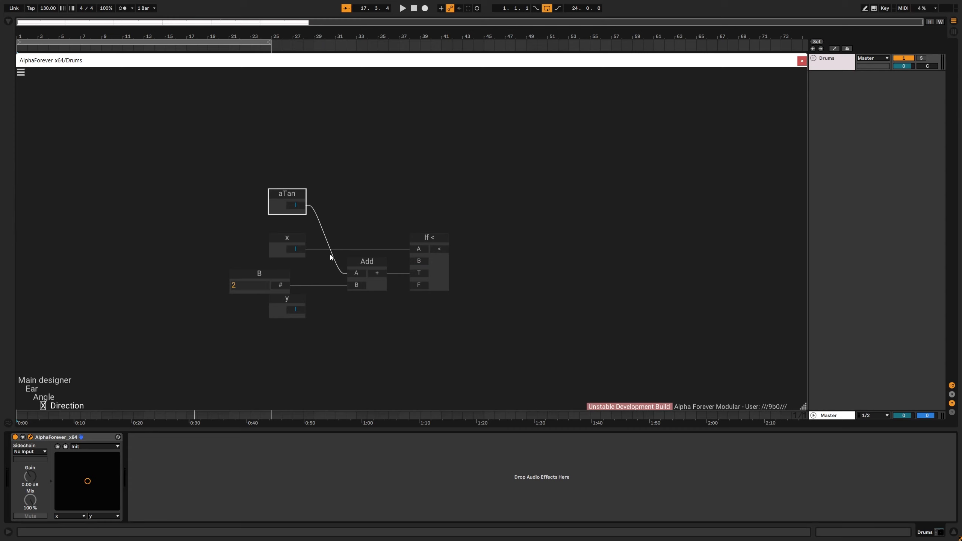
left_click(291, 243, "shift")
left_click(352, 208)
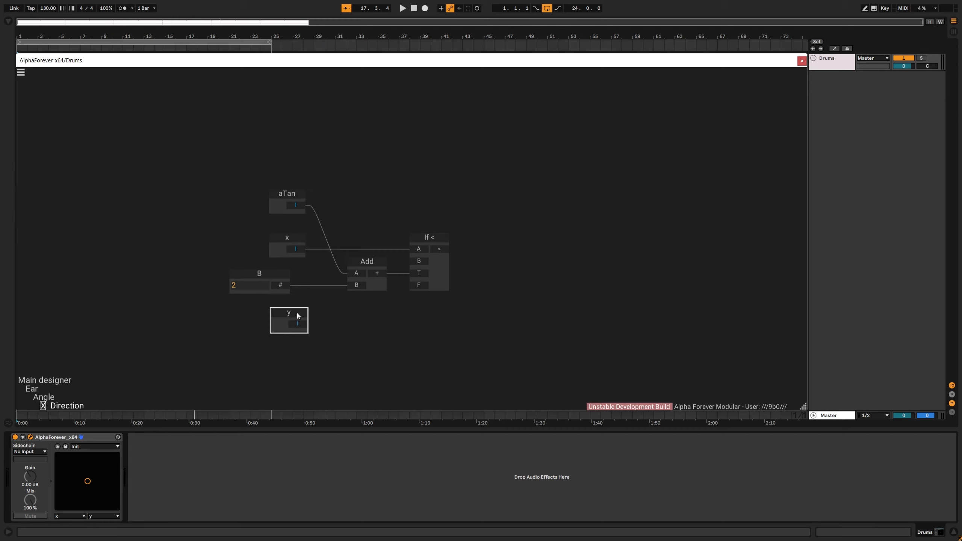
- Duplicate If < below the original, wire y to the copy's A port, and left-align y with x
left_click(421, 281)
key("ctrl+d")
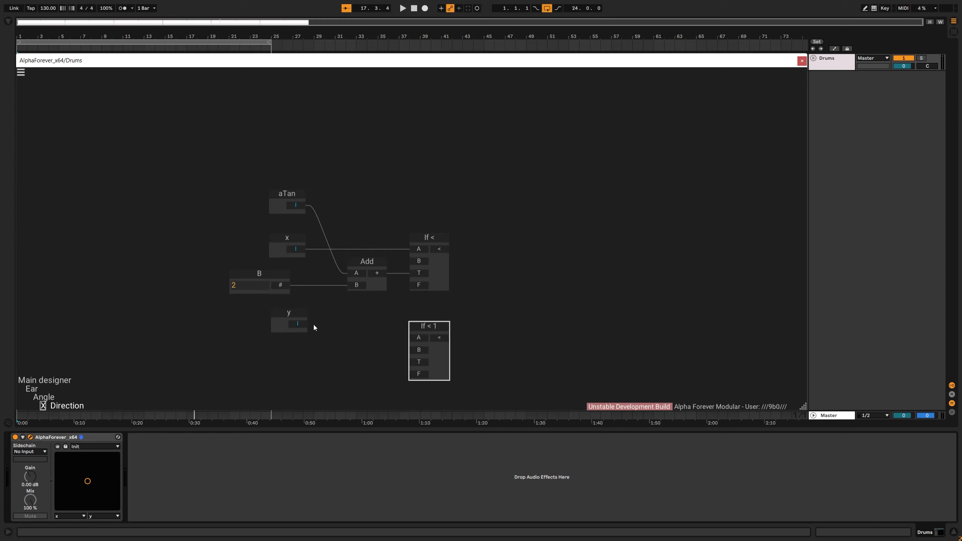
left_click_drag(298, 324, 410, 336)
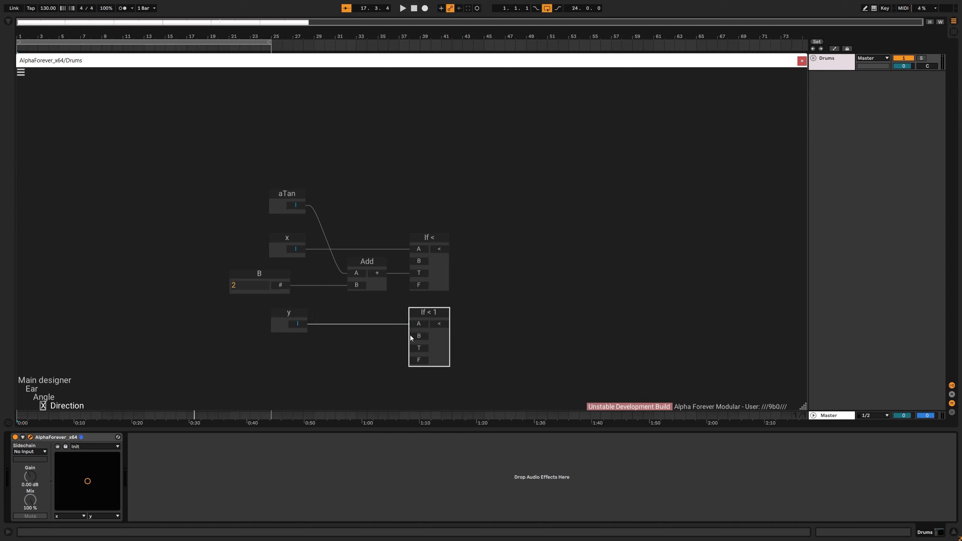
left_click(276, 244)
left_click(283, 324, "shift")
key("ctrl+l")
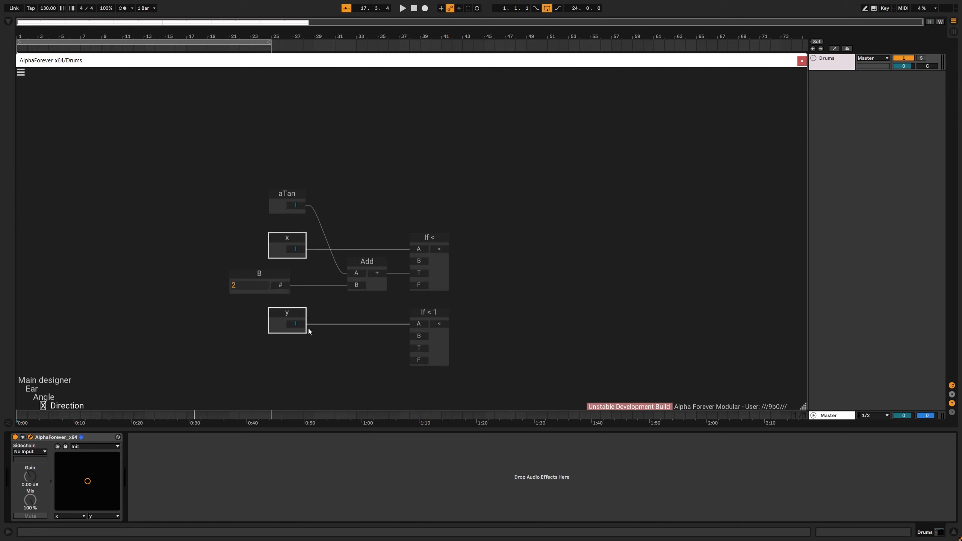
left_click(326, 317)
- Duplicate the Add module below y's wire and connect the copy's result to the T port of If < 1
left_click(364, 289)
key("ctrl+d")
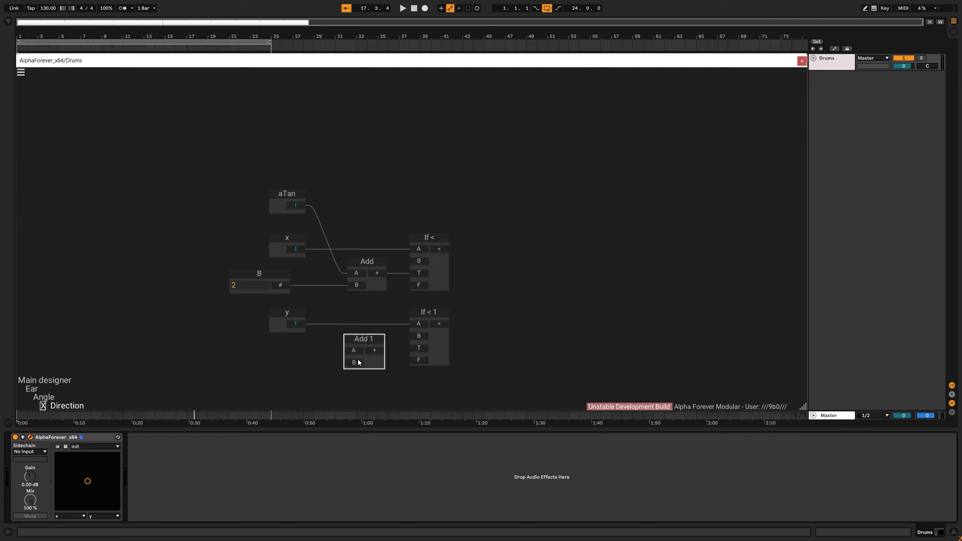
left_click_drag(375, 352, 374, 349)
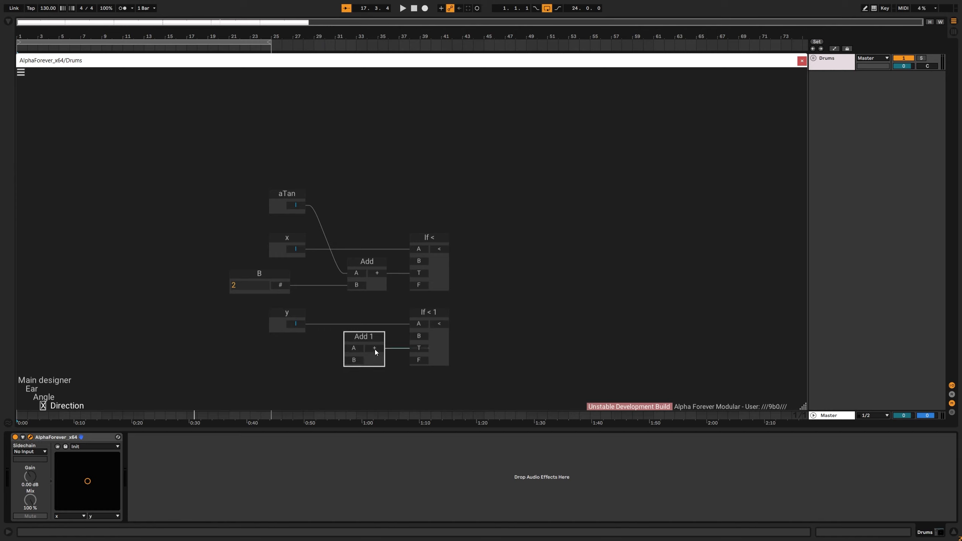
- Add a constant of 4 to the B port of Add 1 and left-align it with the constant of 2
double_click(351, 361)
left_click(261, 362)
type("4")
left_click(231, 396)
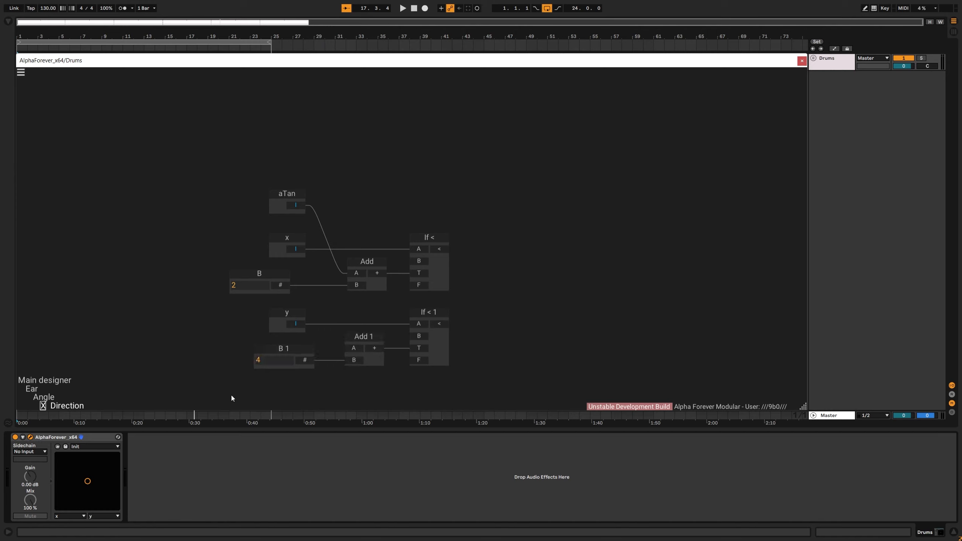
left_click(273, 351)
left_click(269, 277, "shift")
key("ctrl+l")
left_click(335, 304)
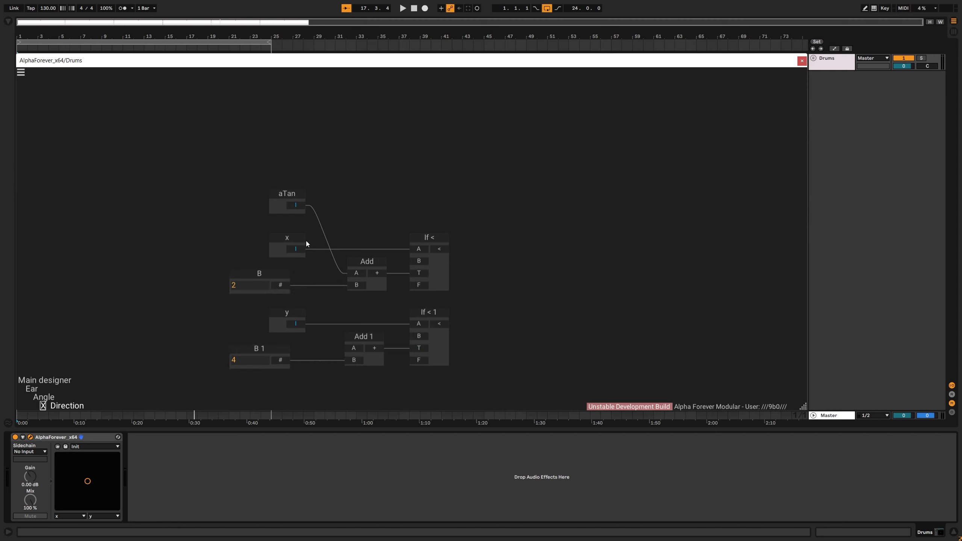
- Wire aTan to the A port of Add 1 and to the F port of If < 1
left_click_drag(297, 205, 353, 347)
left_click_drag(308, 206, 415, 360)
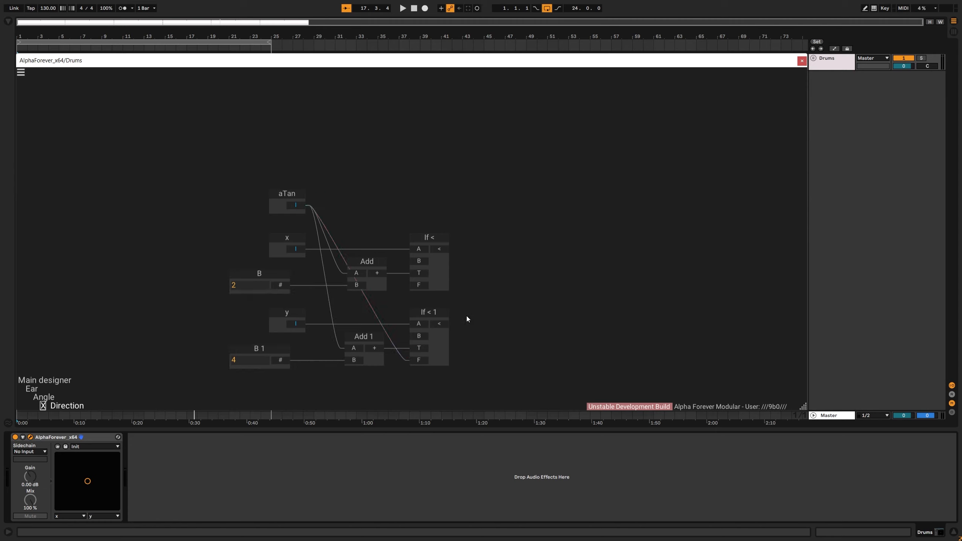
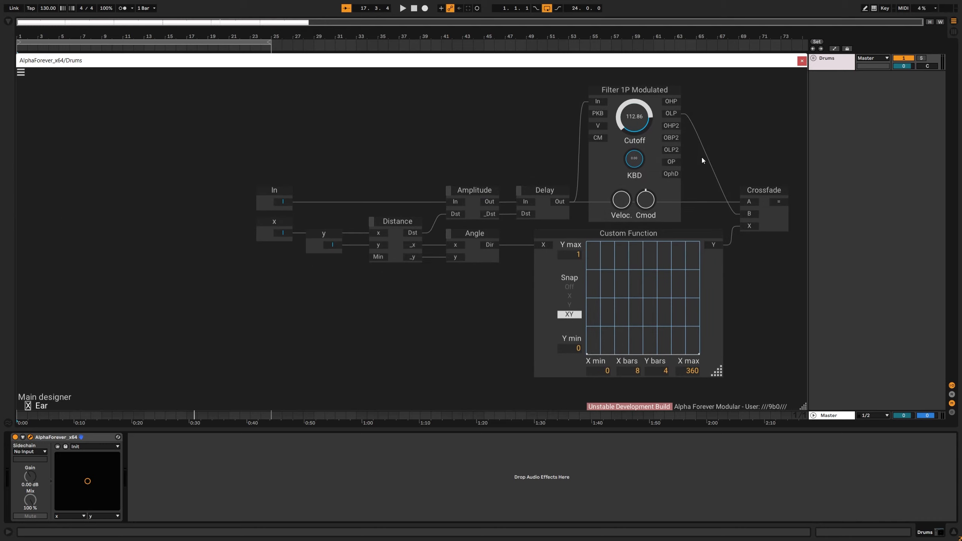
- Create an output named Out on the Crossfade's result in the Ear designer
left_click_drag(431, 162, 307, 158)
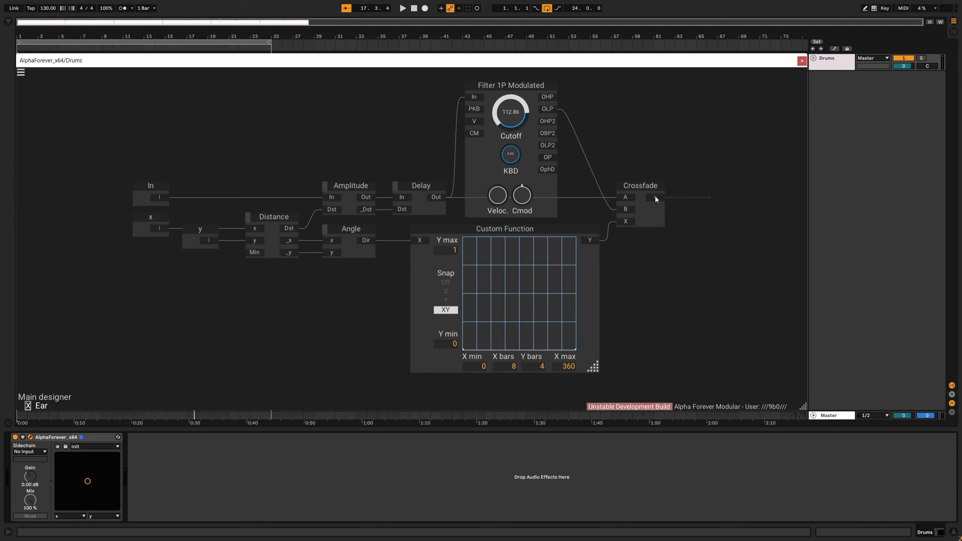
left_click_drag(656, 196, 727, 186)
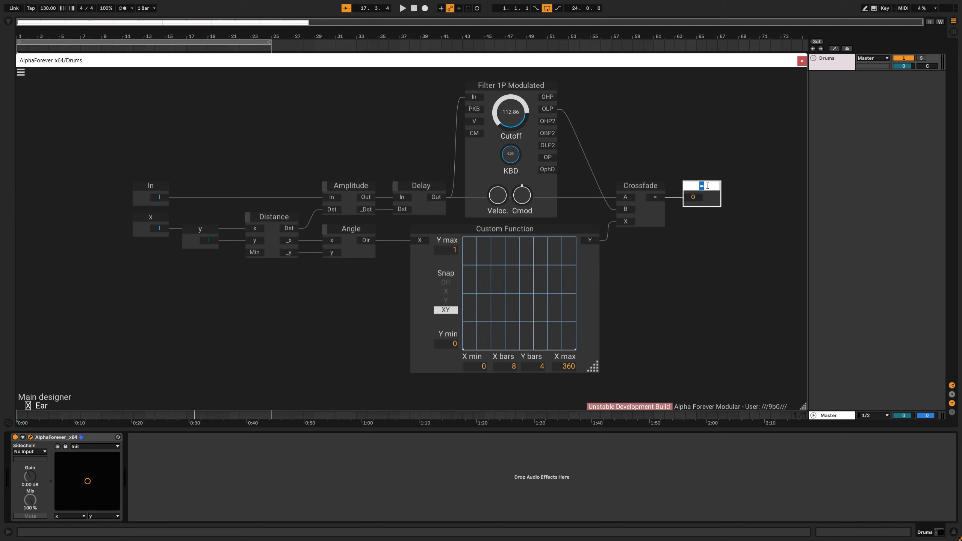
type("Out")
- Create a pass-through output named _In from the In input and place it above In
left_click_drag(784, 156, 800, 180)
left_click_drag(175, 223, 166, 183)
double_click(166, 183)
type("_In")
key("Return")
- Create pass-through outputs named _x and _y from the x and y inputs and place each below its input
mouse_move(175, 255)
left_mouse_down()
mouse_move(231, 244)
mouse_move(183, 269)
mouse_move(155, 253)
left_mouse_up()
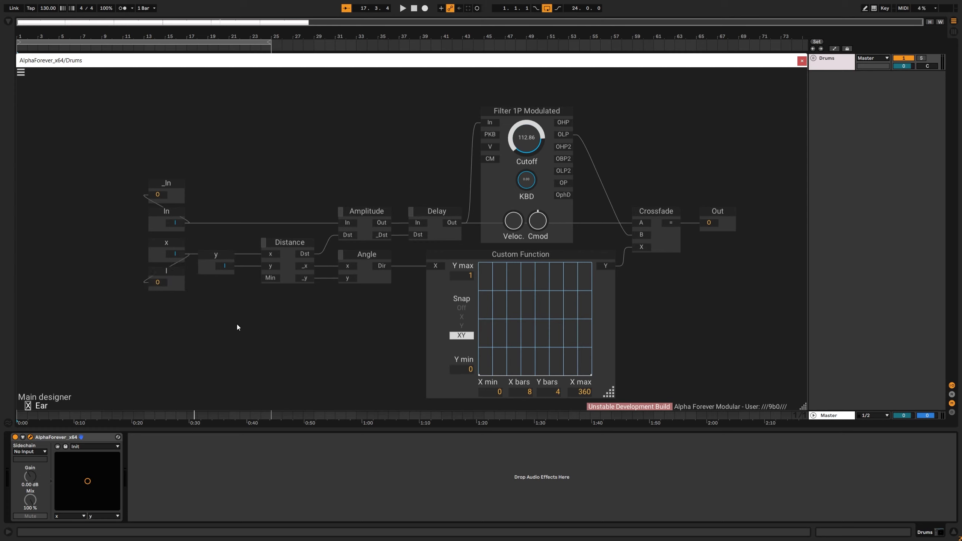
double_click(165, 269)
type("_x")
key("Return")
left_click_drag(224, 266, 216, 284)
double_click(215, 283)
type("_y")
left_click(319, 322)
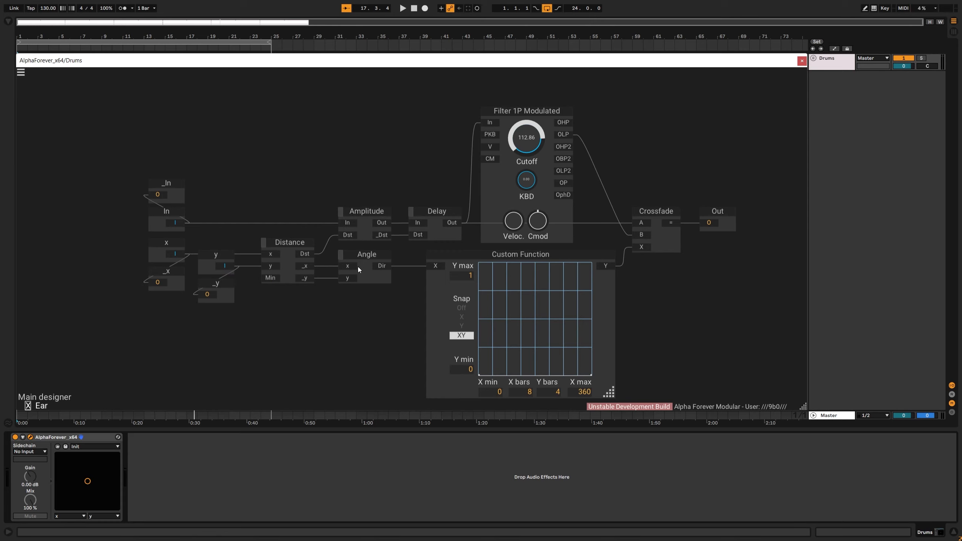
- Move x and _x farther away from y and insert an Add module into the wire from x
left_click_drag(181, 234, 109, 245)
left_click(147, 268)
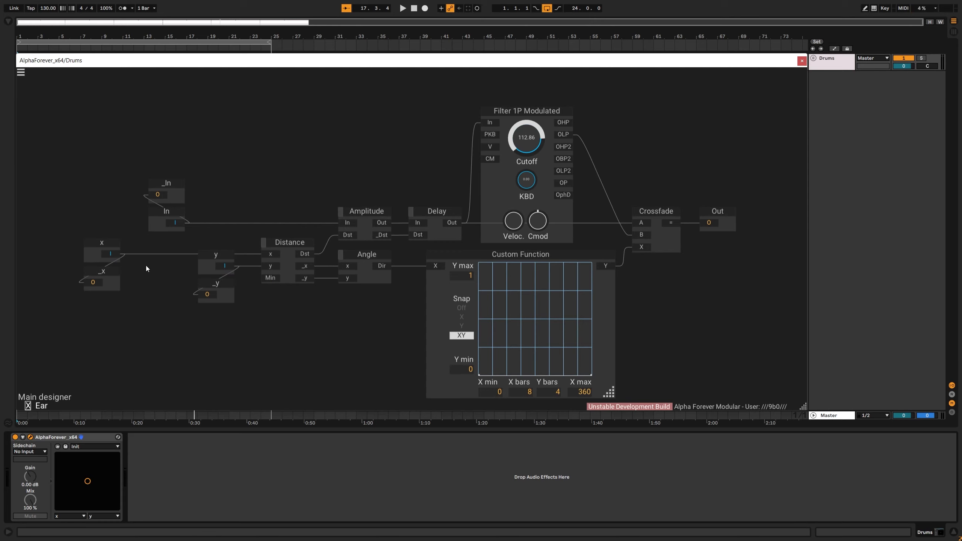
right_click(277, 255)
type("add")
left_click(377, 268)
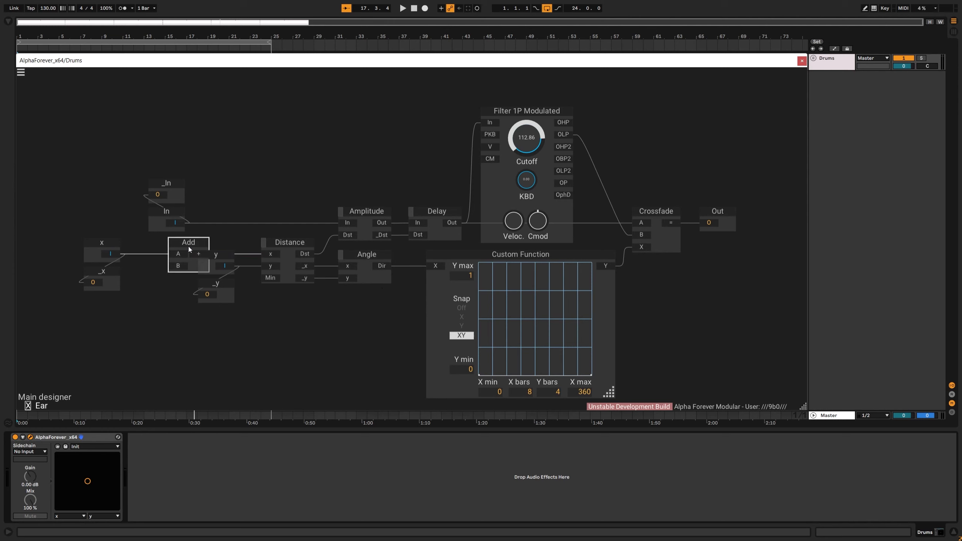
- Make room between x and Add, and create an input named Siz on Add's B port
left_click_drag(145, 265, 23, 272)
left_click(99, 245)
left_click(81, 255)
left_click(87, 283)
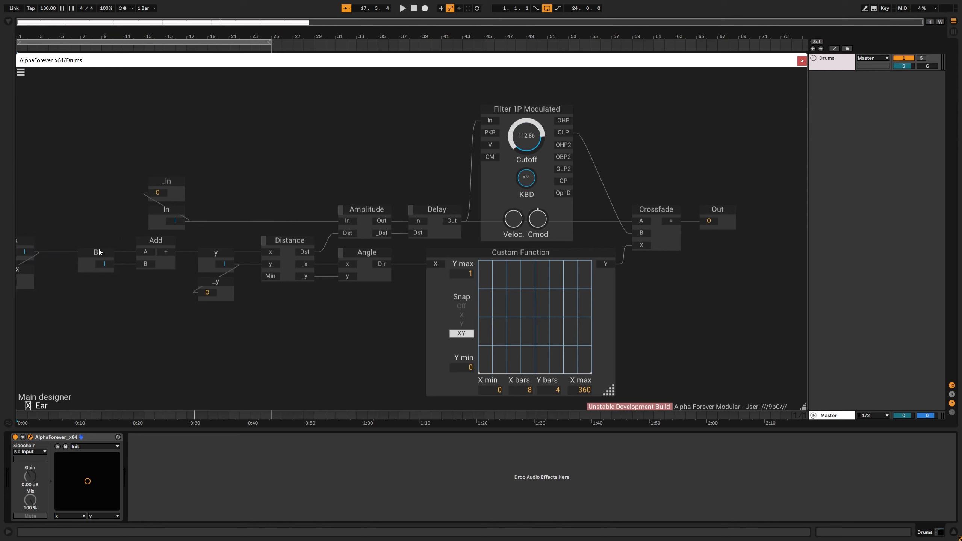
type("Siz")
key("Return")
- Create a pass-through output named _Siz from Siz and left-align it below that input
double_click(109, 264)
left_click_drag(165, 255, 111, 281)
left_click(85, 264, "shift")
key("a")
left_click(118, 283)
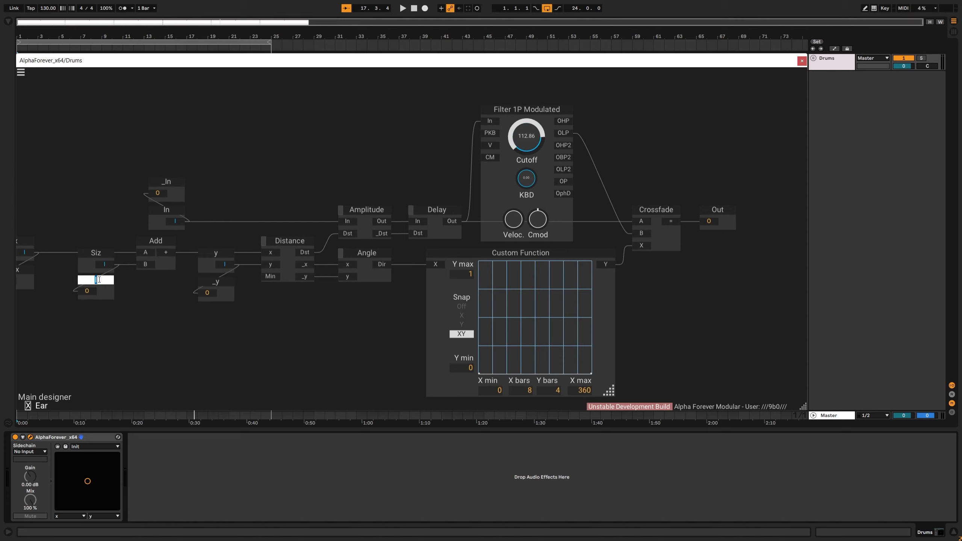
type("_Siz")
key("Return")
- Add an input named Dmp to the filter's CM port and an output named _Dmp to its OP port
left_click_drag(638, 151, 602, 167)
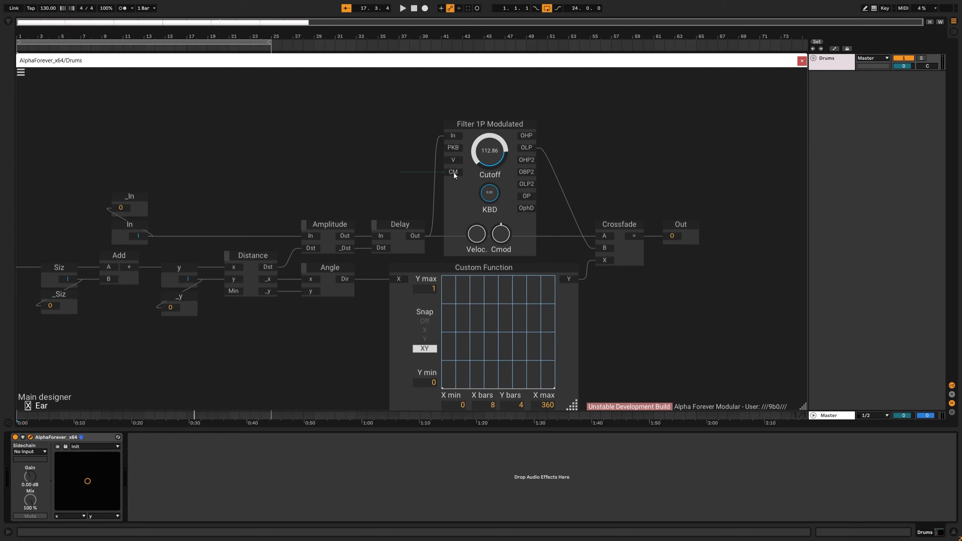
left_click(454, 173)
type("Dmp")
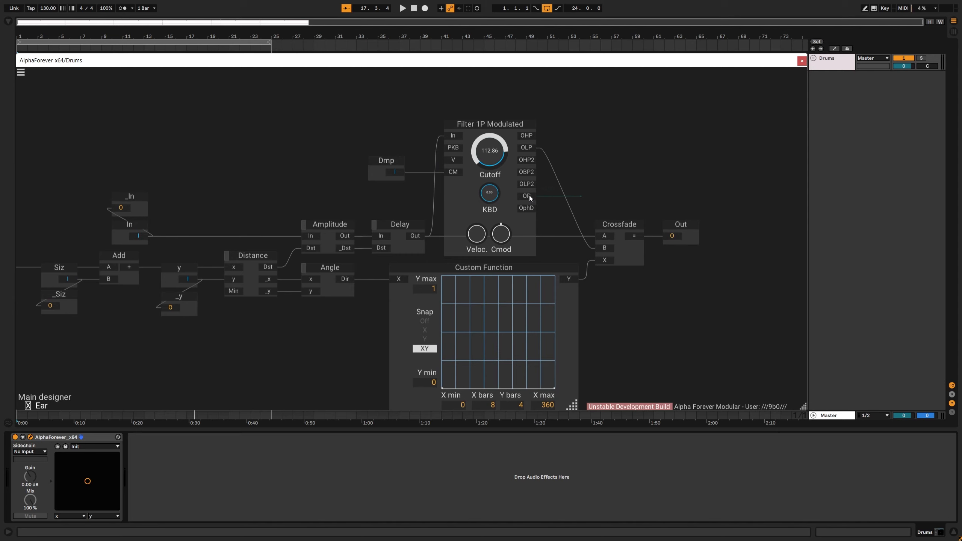
left_click(529, 195)
type("_Dmp")
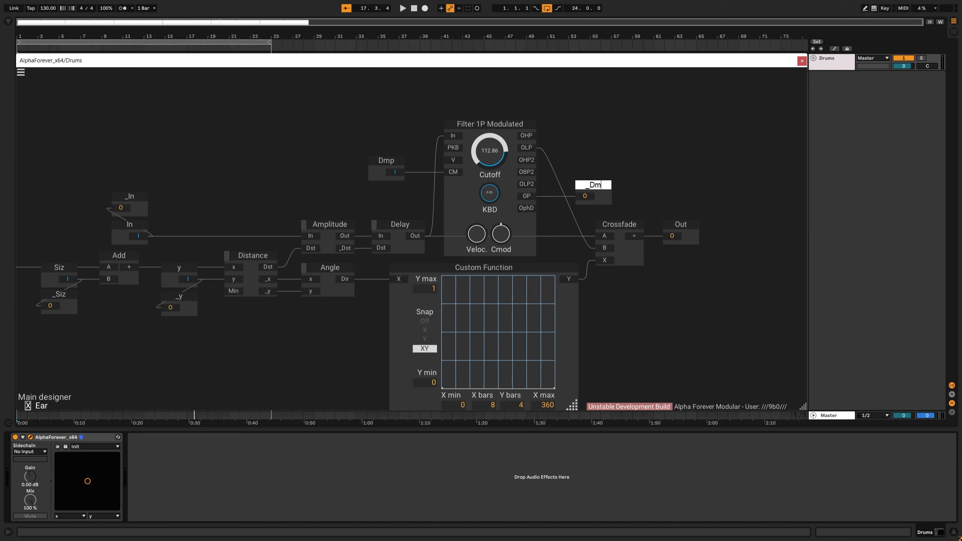
key("Return")
- Return to the main designer, move the Ear module aside and rename it Ear_L
scroll(595, 122, "down", 3)
left_click_drag(608, 130, 600, 154)
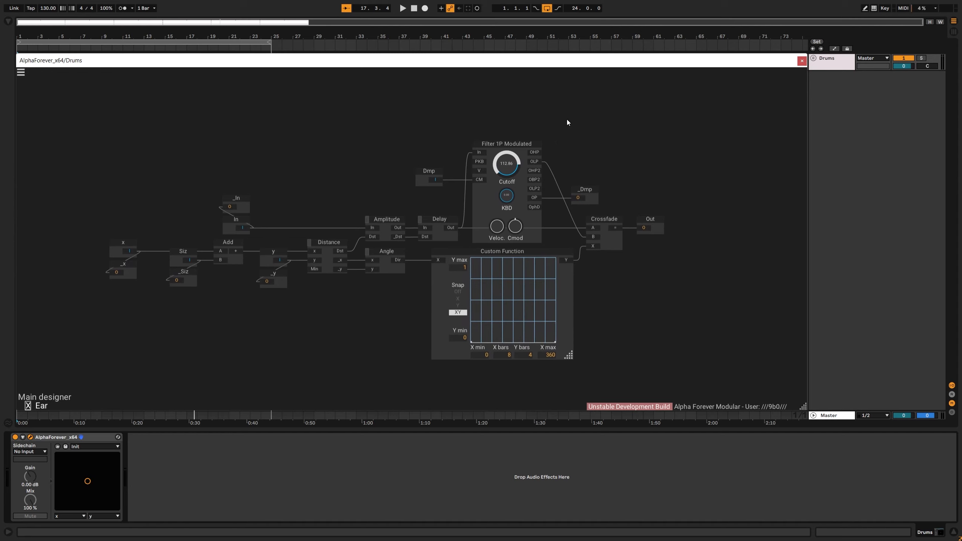
key("Escape")
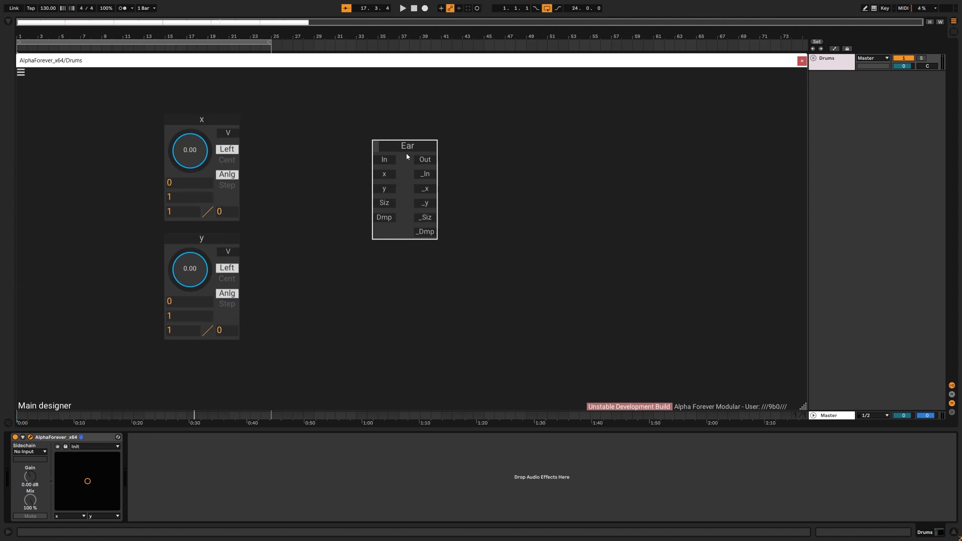
left_click_drag(407, 156, 466, 135)
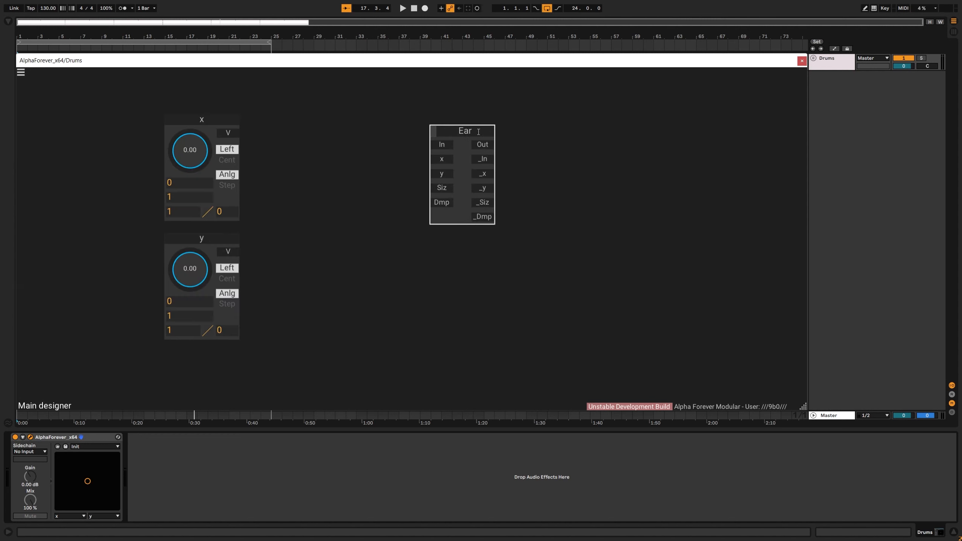
double_click(478, 132)
type("_L")
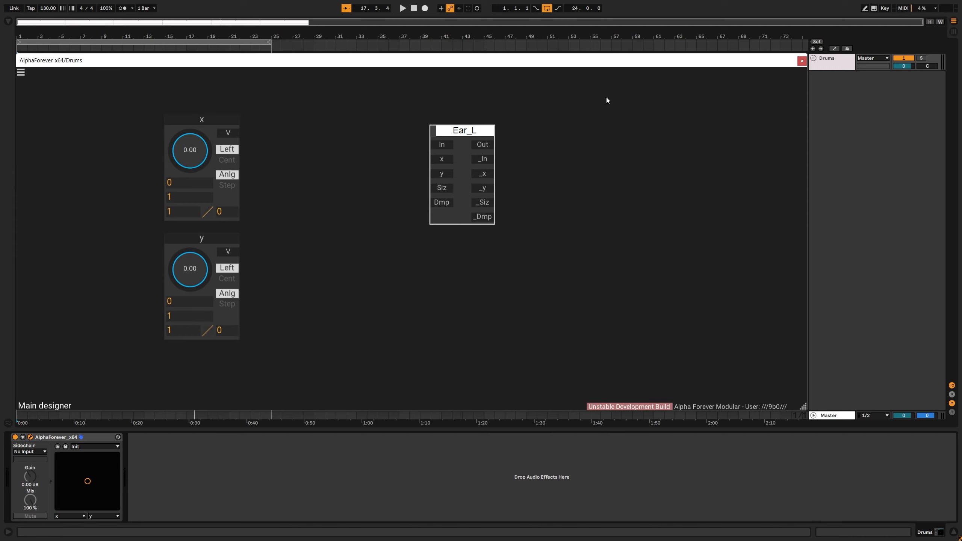
left_click(606, 101)
- Duplicate Ear_L below the original and rename the copy Ear_R
left_click(453, 219)
key("ctrl+c")
key("ctrl+v")
double_click(475, 236)
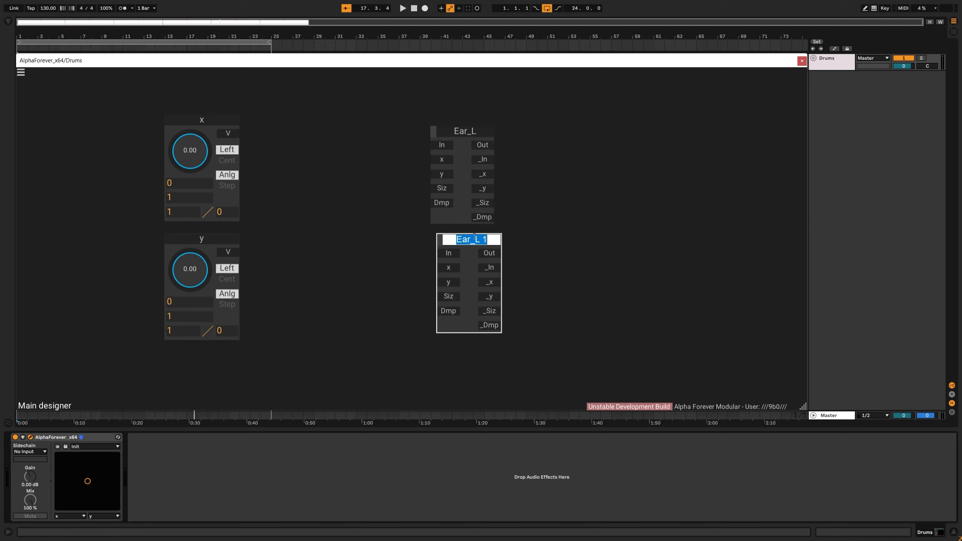
type("Ear_R")
left_click(552, 236)
- Left-align the two Ear modules and move Ear_R up directly beneath Ear_L
left_click_drag(406, 102, 583, 380)
key("l")
left_click_drag(482, 241, 483, 233)
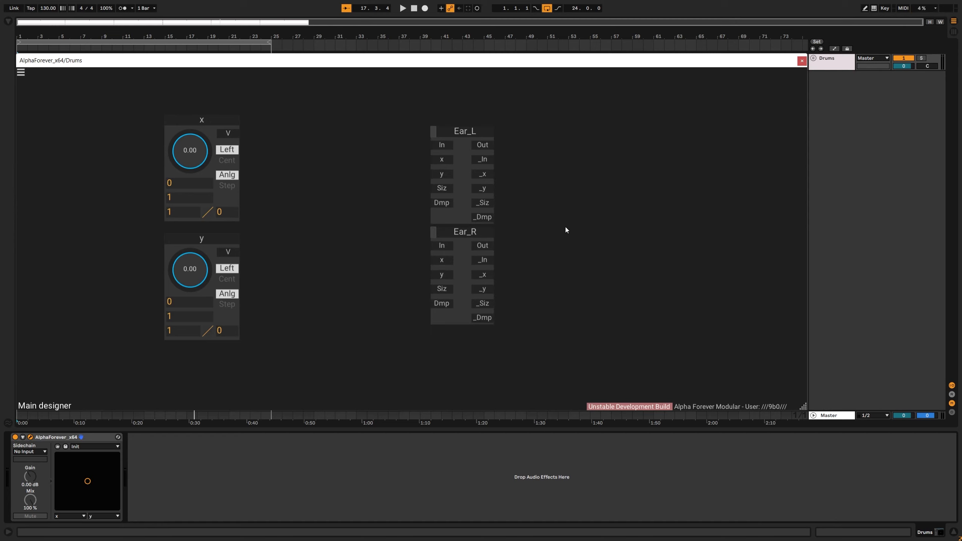
- Add a Stereo Track with Ear_L's Out wired to I1 and Ear_R's Out wired to I2
right_click(486, 145)
type("ster")
left_click(577, 159)
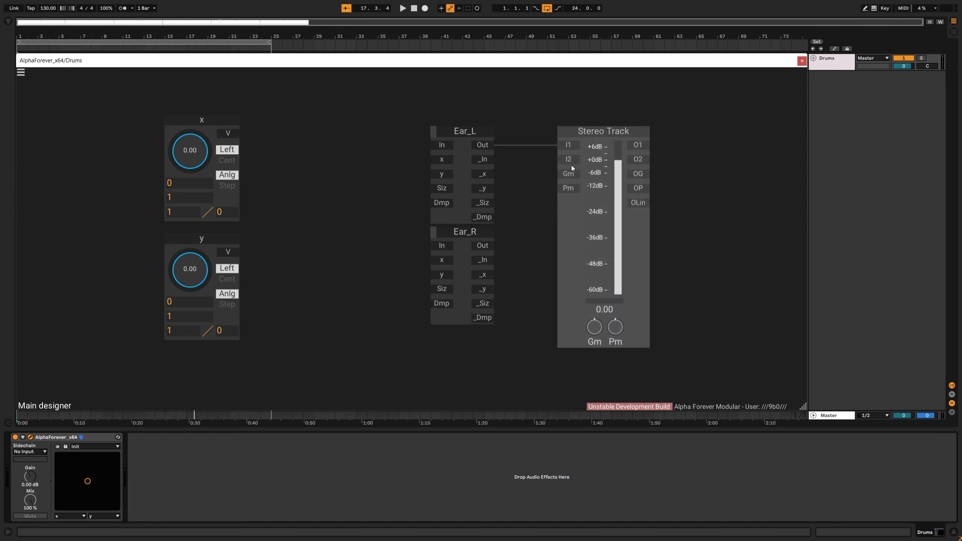
left_click_drag(477, 245, 520, 119)
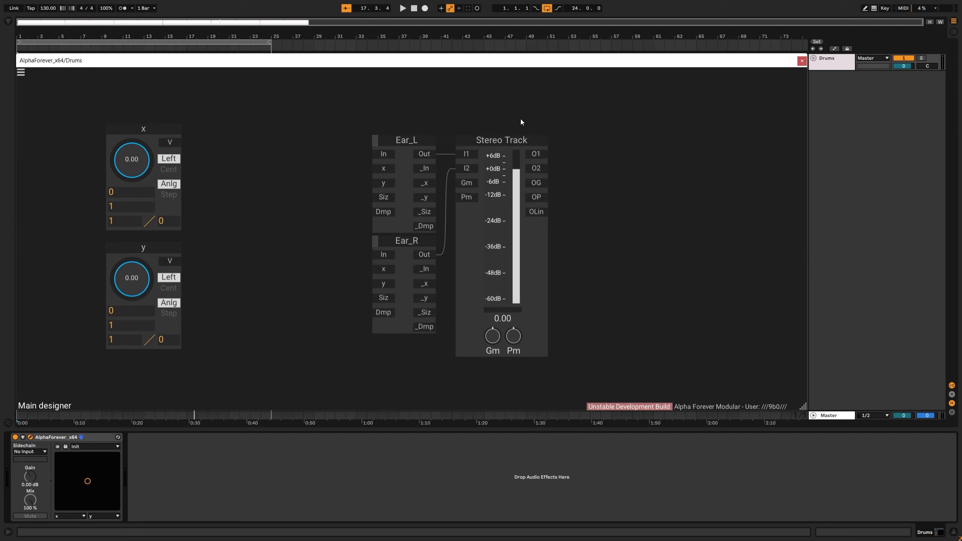
- Create outputs on the Stereo Track's O1 and O2 ports and stagger O2 beyond O1
double_click(538, 157)
double_click(538, 168)
left_click_drag(630, 158, 686, 155)
- Move the x and y knobs farther from the Ear modules and add a new Designer module in the gap
left_click_drag(273, 180, 337, 192)
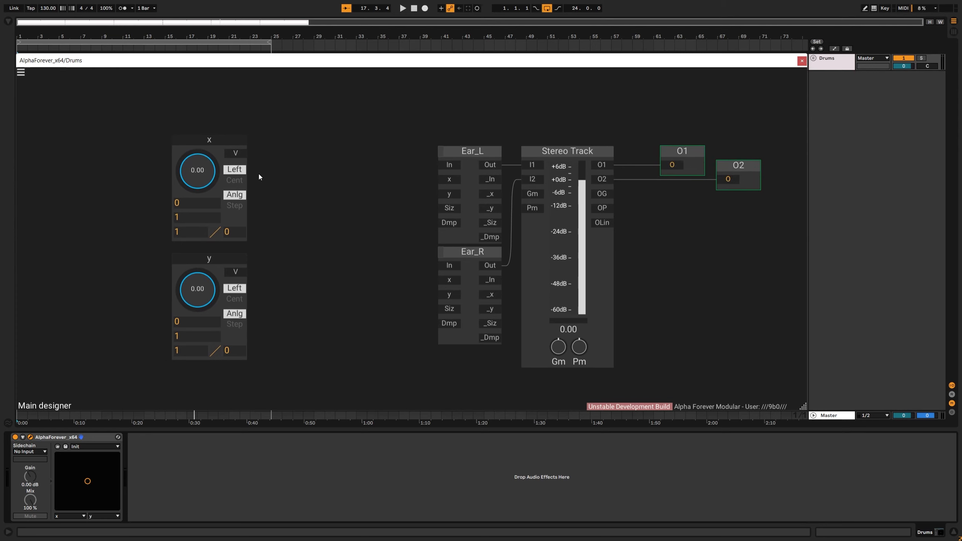
left_click_drag(265, 177, 297, 199)
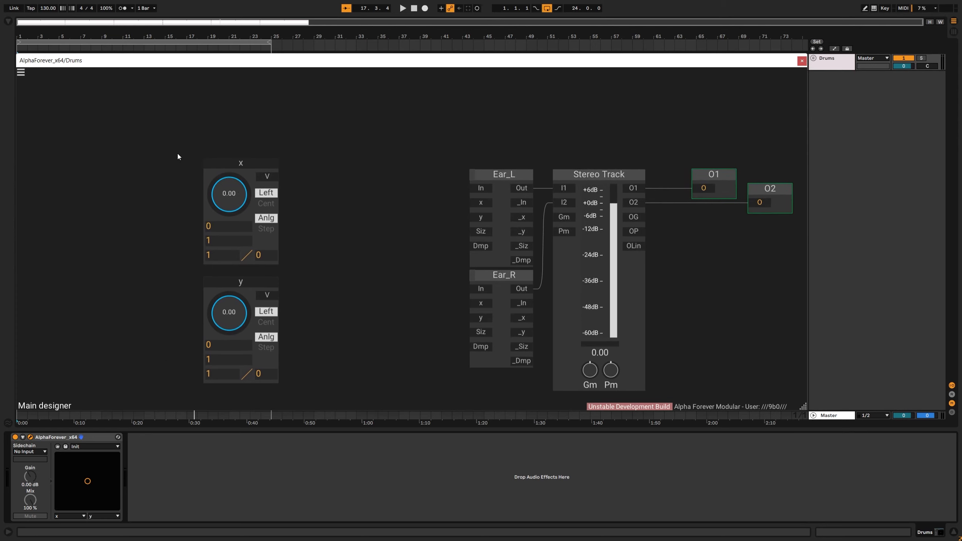
left_click_drag(214, 144, 343, 389)
left_click_drag(256, 283, 168, 282)
left_click(242, 227)
double_click(242, 227)
left_click(303, 240)
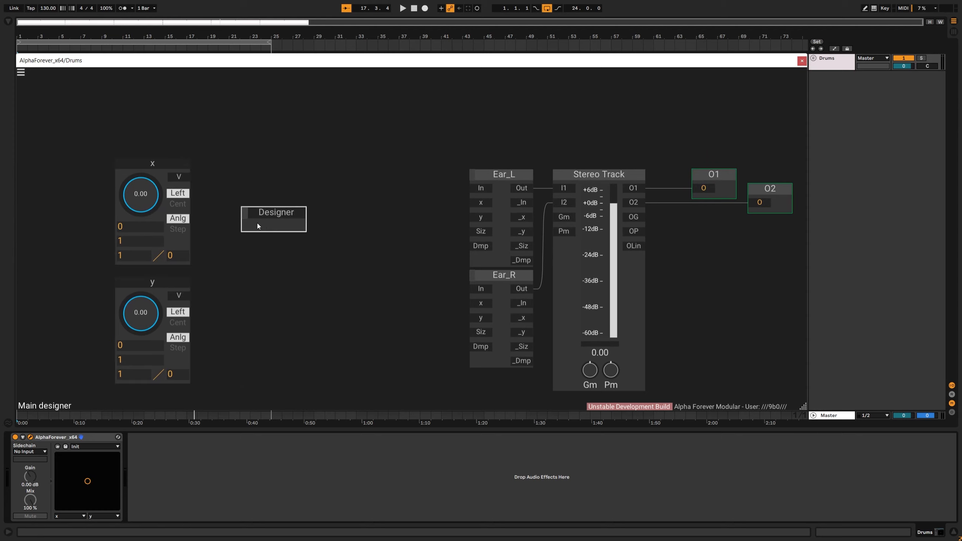
- Open the new Designer and add an input named x
double_click(257, 223)
double_click(220, 171)
mouse_move(273, 201)
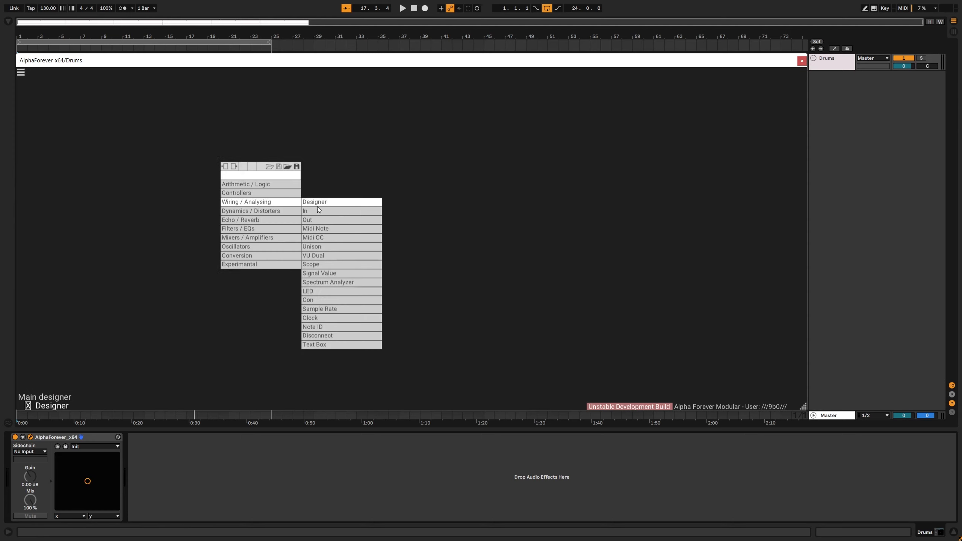
left_click(318, 210)
double_click(234, 164)
- Duplicate the x input below the original and rename the copy y
left_click(225, 171)
key("ctrl+c")
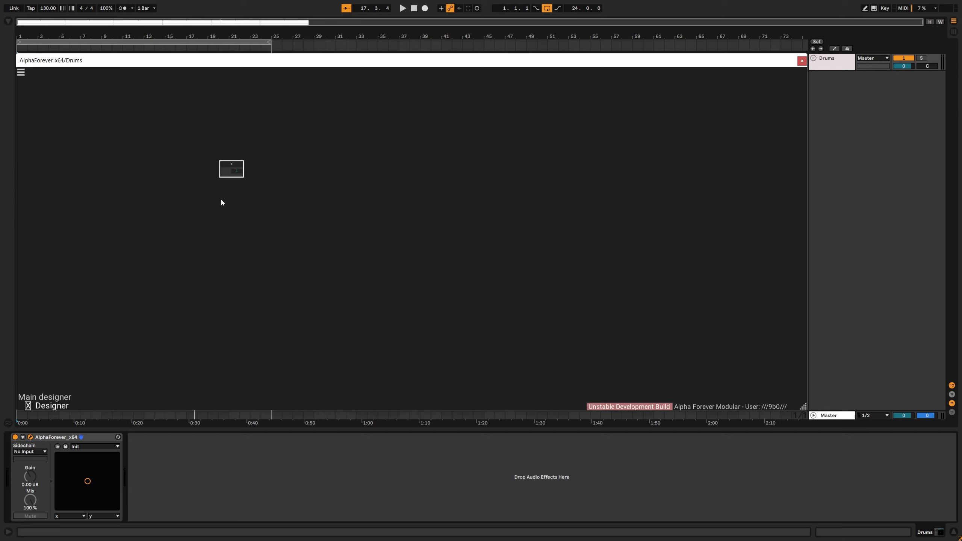
key("ctrl+v")
double_click(228, 202)
type("y")
key("Return")
- Add a Gain Lin module, wire x to In1 and y to In2, and place y between x and the module
scroll(287, 189, "up", 2)
double_click(280, 207)
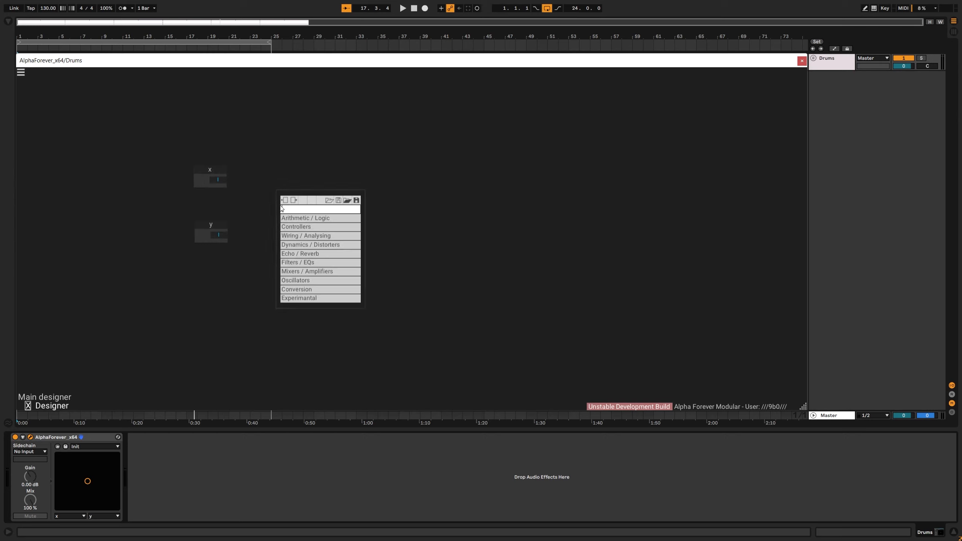
type("gain")
left_click(369, 219)
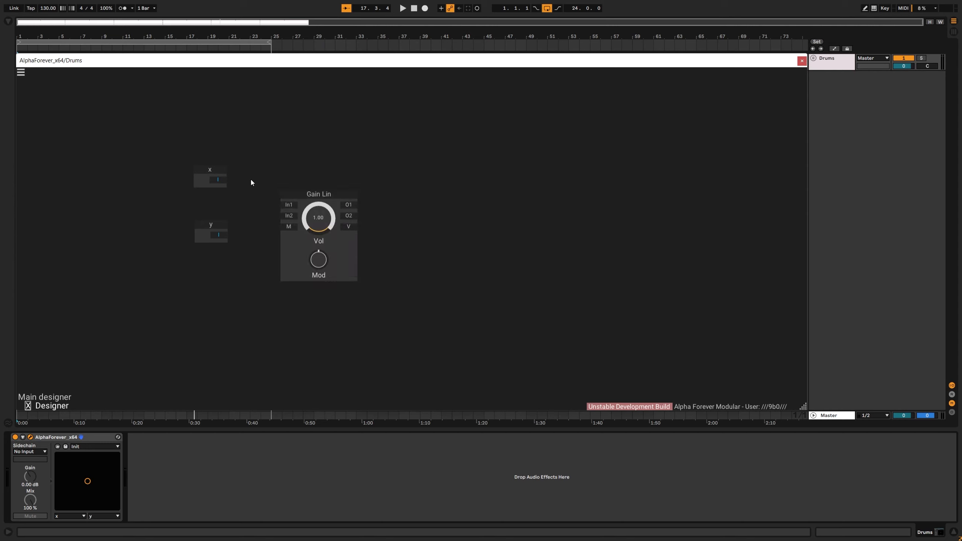
scroll(251, 183, "up", 2)
left_click_drag(197, 176, 297, 175)
left_click_drag(195, 255, 242, 173)
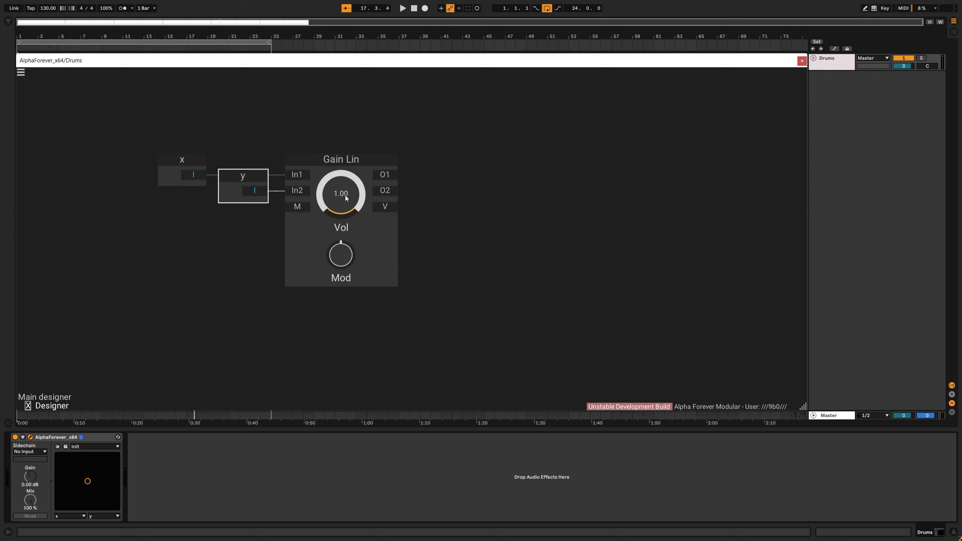
- Set Gain Lin's Vol to 0.00 and turn its Mod knob to maximum
left_click_drag(364, 297, 364, 318)
left_click_drag(340, 253, 340, 182)
left_click(229, 240)
- Create an input named Max on Gain Lin's M port and left-align it below x
left_click_drag(292, 207, 292, 208)
left_click_drag(224, 193, 197, 191)
double_click(196, 192)
type("Max")
left_click(514, 200)
left_click_drag(119, 160, 211, 266)
left_click(210, 275)
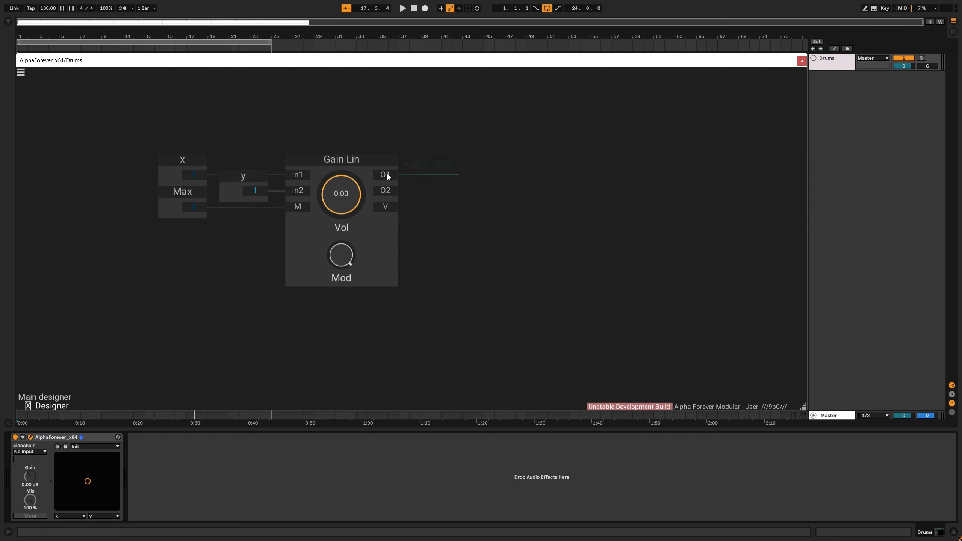
- Create outputs on Gain Lin's O1 and O2 ports and rename them _x and _y
double_click(387, 175)
double_click(387, 190)
left_click_drag(486, 175, 542, 175)
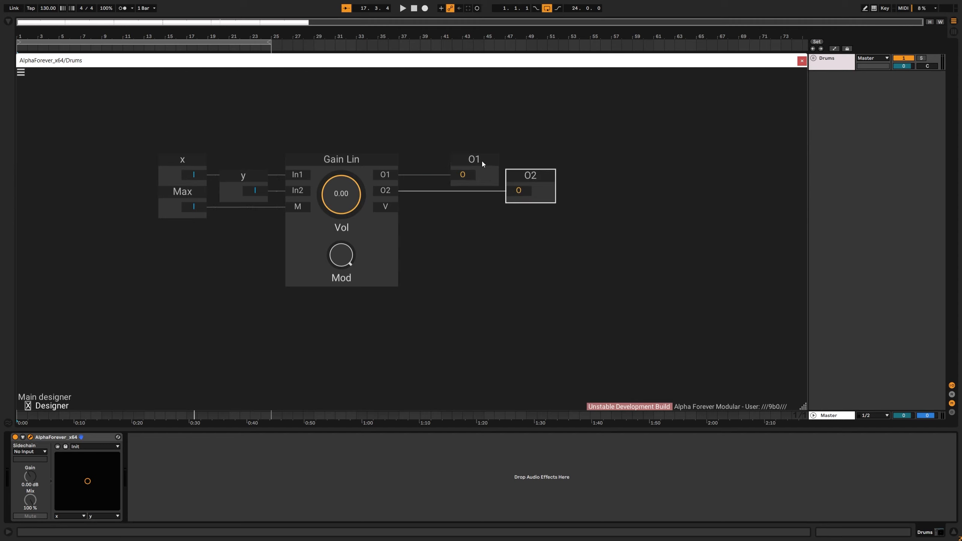
type("_x")
double_click(542, 174)
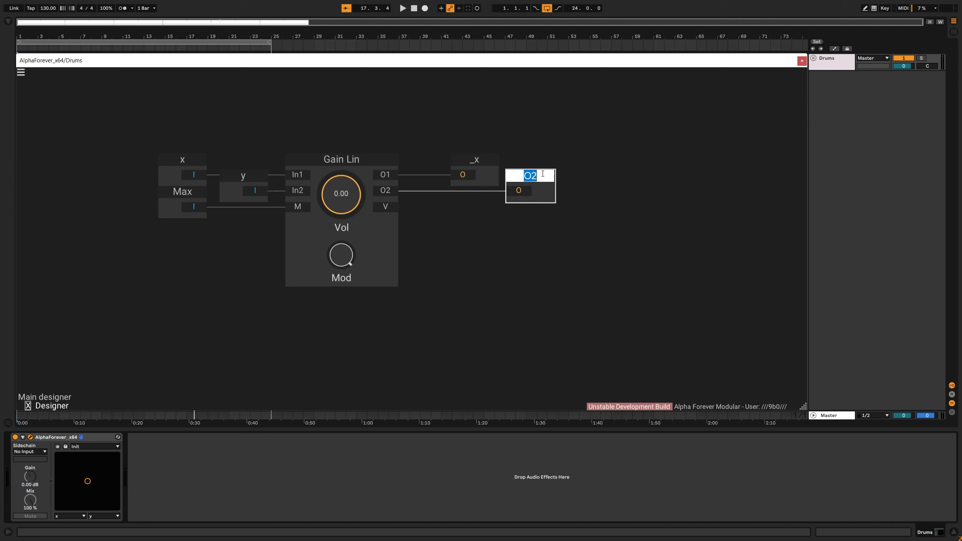
type("_y")
left_click(489, 261)
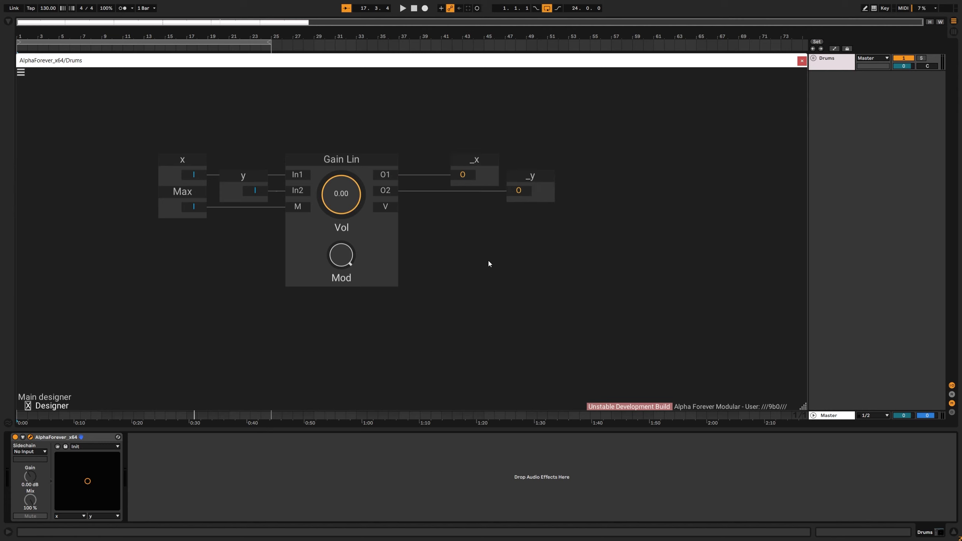
- Return to the main designer and wire the x and y knobs to Designer's x and y ports, placing y between x and Designer
double_click(488, 261)
mouse_move(178, 176)
left_mouse_down()
mouse_move(255, 225)
mouse_move(281, 175)
mouse_move(309, 167)
left_mouse_up()
left_click_drag(187, 296, 338, 167)
left_click_drag(225, 170, 263, 180)
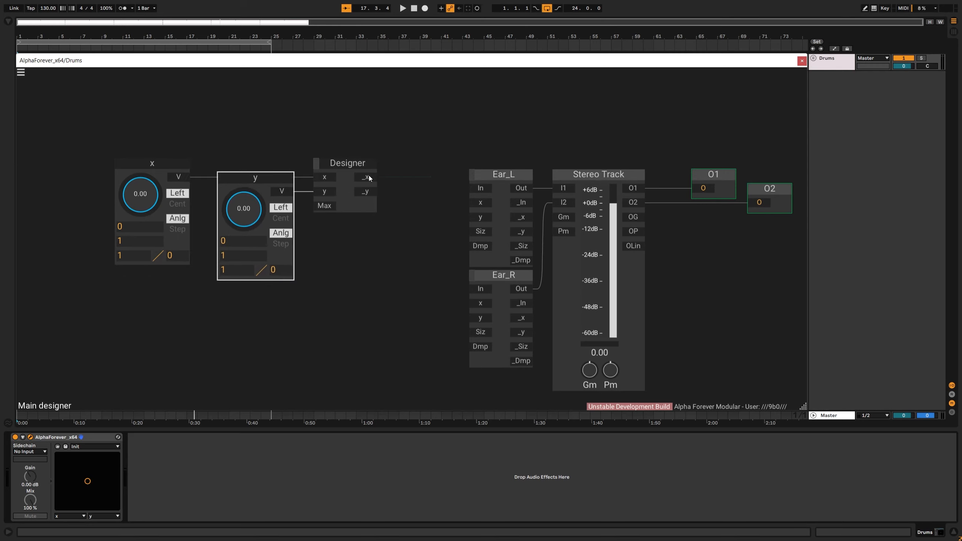
- Wire Designer's _x and _y to Ear_L's x and y ports, and move the knobs and Designer in line with Ear_L
left_click_drag(437, 190, 481, 202)
left_click_drag(396, 323, 16, 67)
left_click_drag(360, 163, 417, 189)
left_click(372, 146)
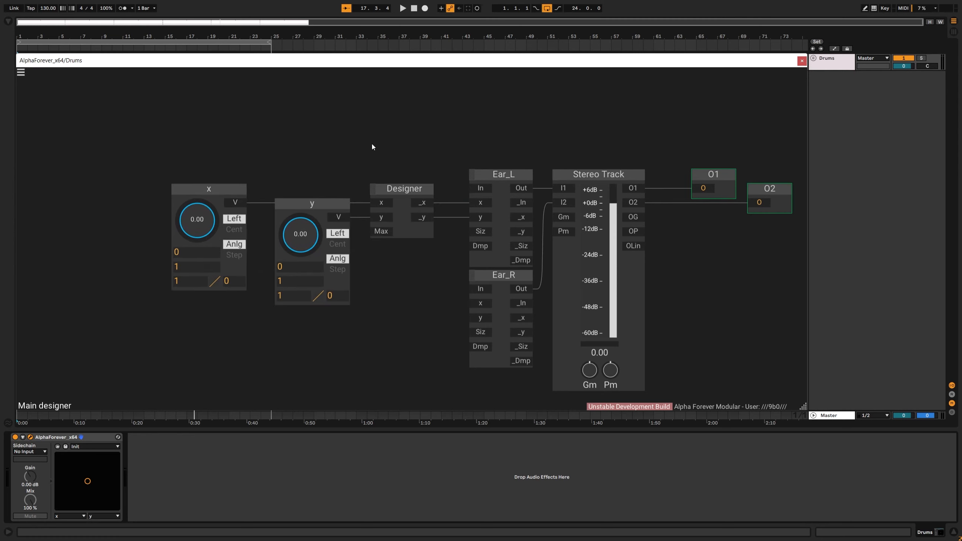
- Shift the x and y knobs away from Designer, create a Max knob on Designer's Max port and place it beside y
left_click_drag(321, 205, 300, 202)
left_click(228, 189, "shift")
left_click_drag(227, 189, 165, 189)
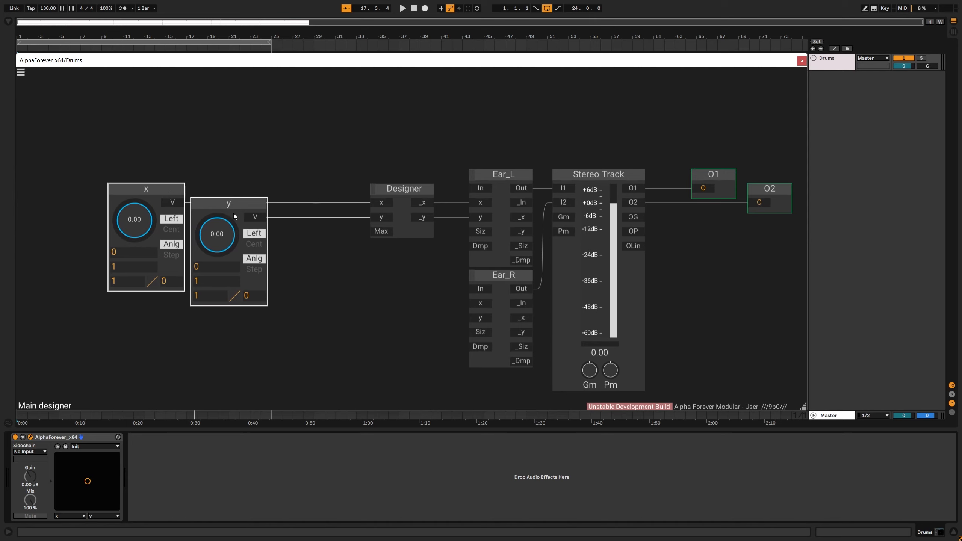
left_click(375, 239)
double_click(383, 231)
left_click_drag(335, 218, 328, 218)
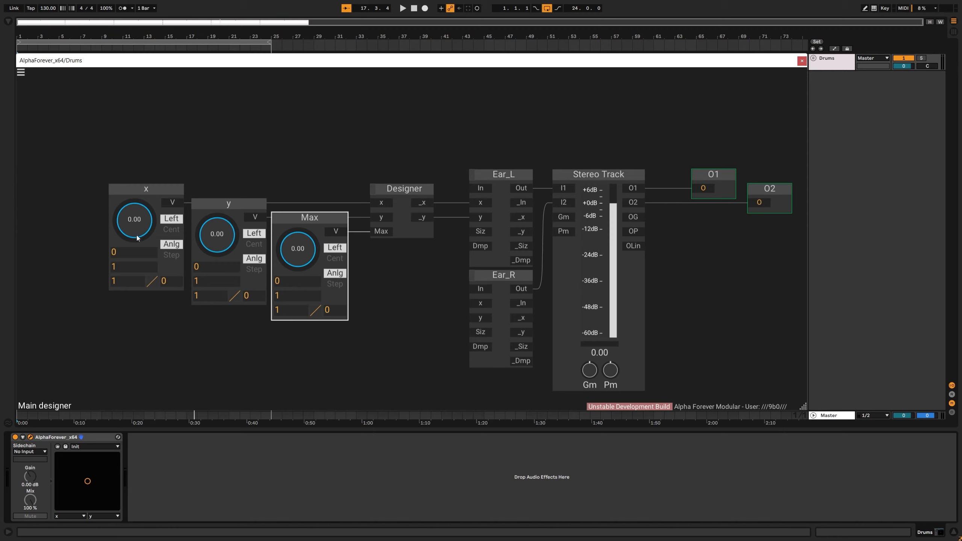
- Set the minimum of the x and y knobs to -1 and switch both to centred mode
type("-1")
key("Return")
type("-1")
left_click(186, 331)
left_click(171, 229)
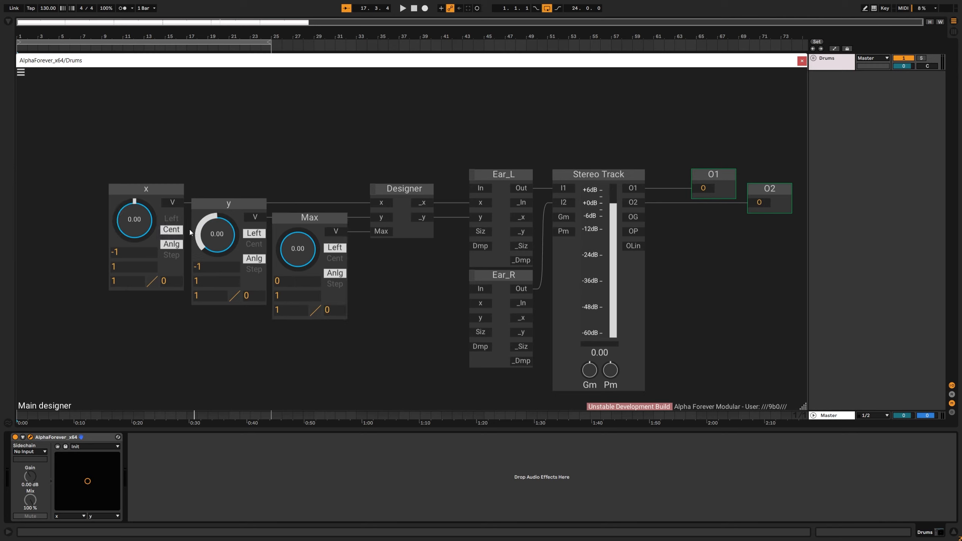
left_click(254, 244)
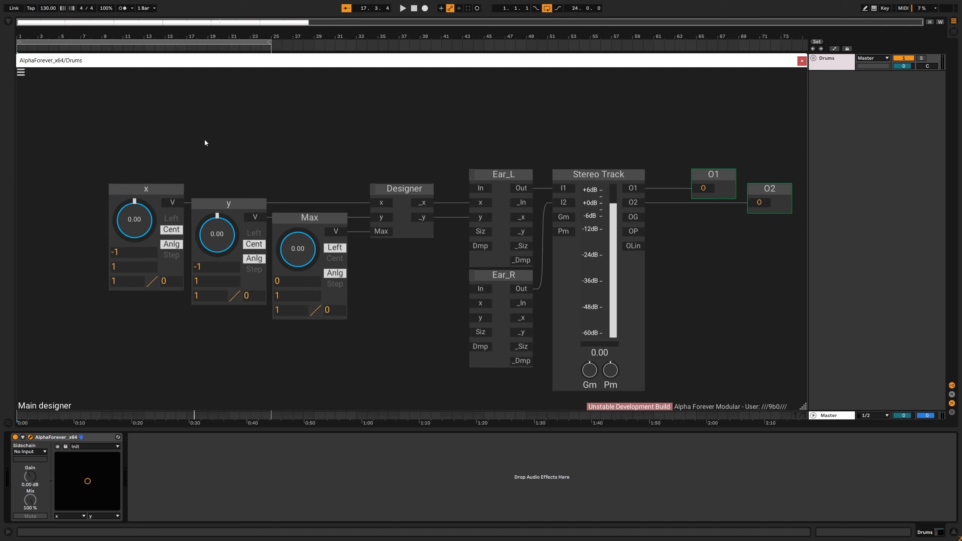
- Set the Max knob's minimum to 1 and maximum to 40, and turn the knob fully up
left_click(296, 277)
type("1")
key("Return")
left_click_drag(292, 298, 402, 298)
left_click_drag(295, 247, 304, 94)
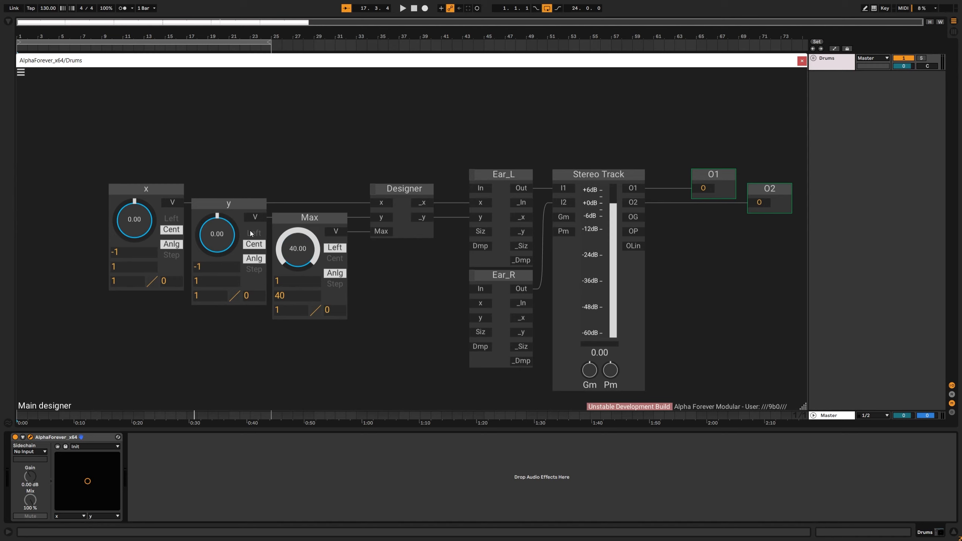
- Set the Max knob's maximum to 10
double_click(297, 296)
type("10")
key("Return")
left_click_drag(389, 274, 410, 286)
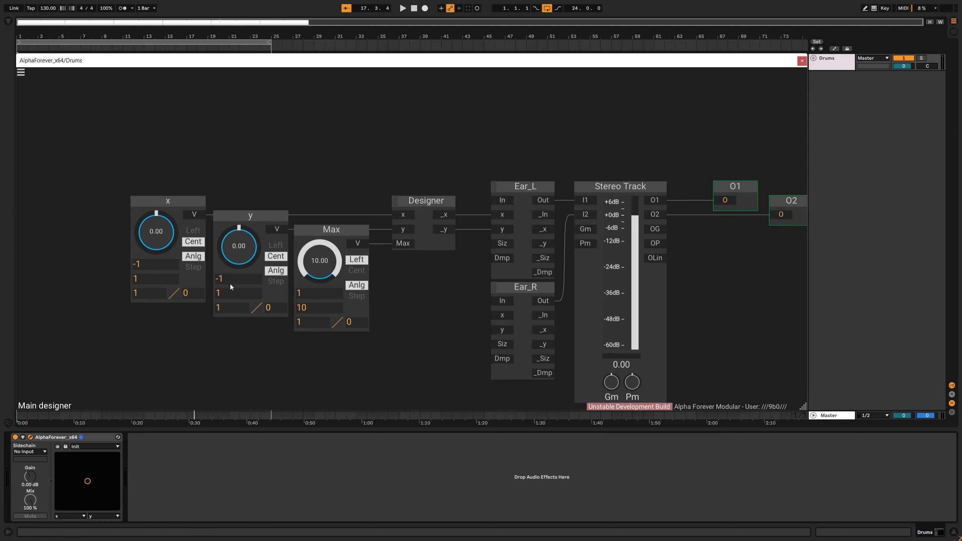
- Assign the x knob to host parameter 1 and the y knob to host parameter 2
double_click(186, 293)
type("1")
key("Return")
type("2")
key("Return")
- Map the plugin device's XY pad to x on the horizontal axis and y on the vertical axis
left_click(60, 516)
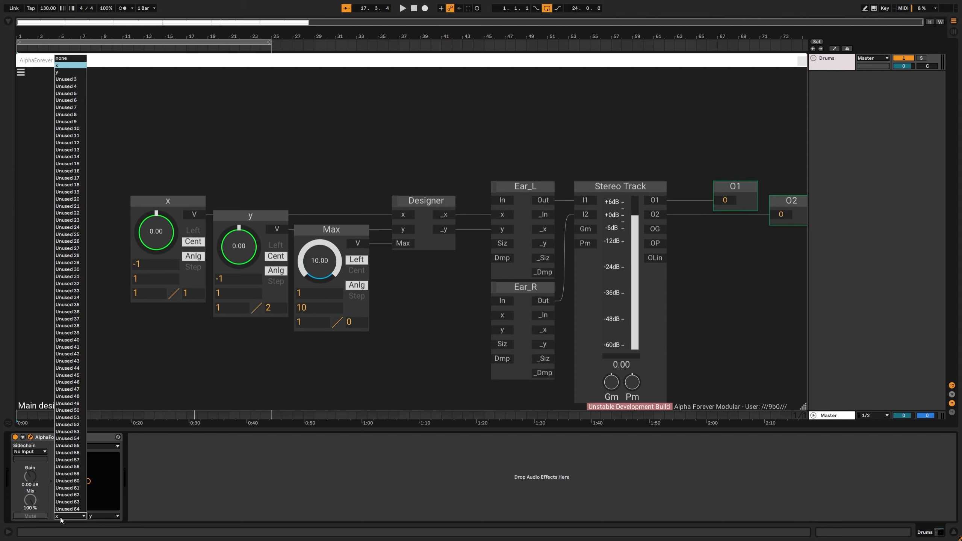
left_click(64, 65)
left_click(100, 516)
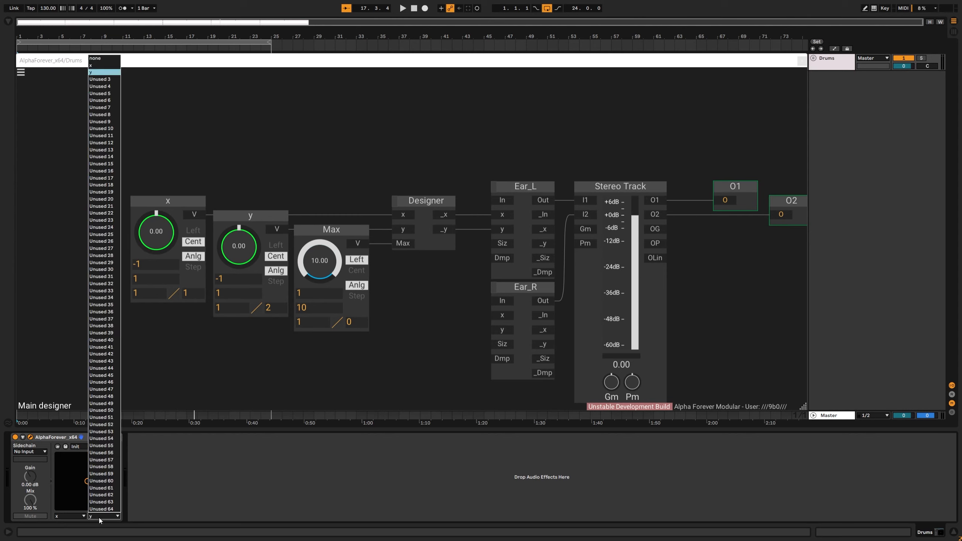
left_click(95, 72)
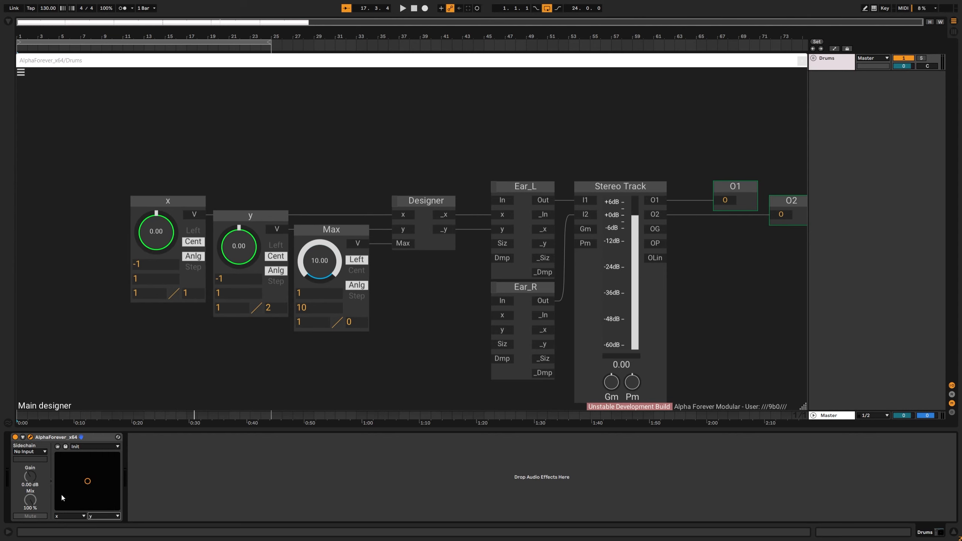
- Test the XY pad by moving its point, and reset the x and y knobs to 0
left_click(86, 360)
left_click_drag(87, 482, 79, 486)
double_click(143, 224)
double_click(224, 239)
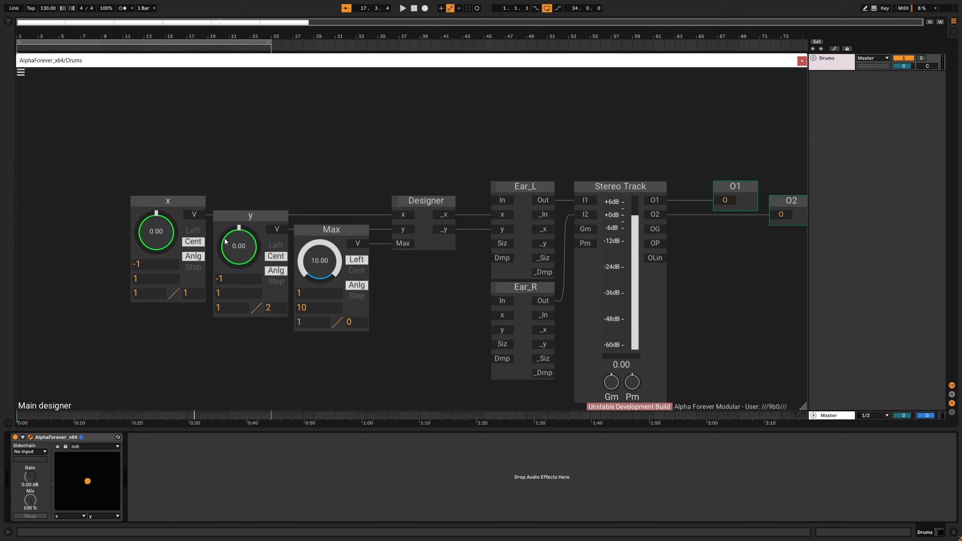
- Wire Ear_L's _In, _x, _y, _Siz and _Dmp outputs to Ear_R's matching inputs, and set Ear_R's filter cutoff to 0
left_click_drag(420, 311, 375, 293)
left_click_drag(469, 202, 426, 290)
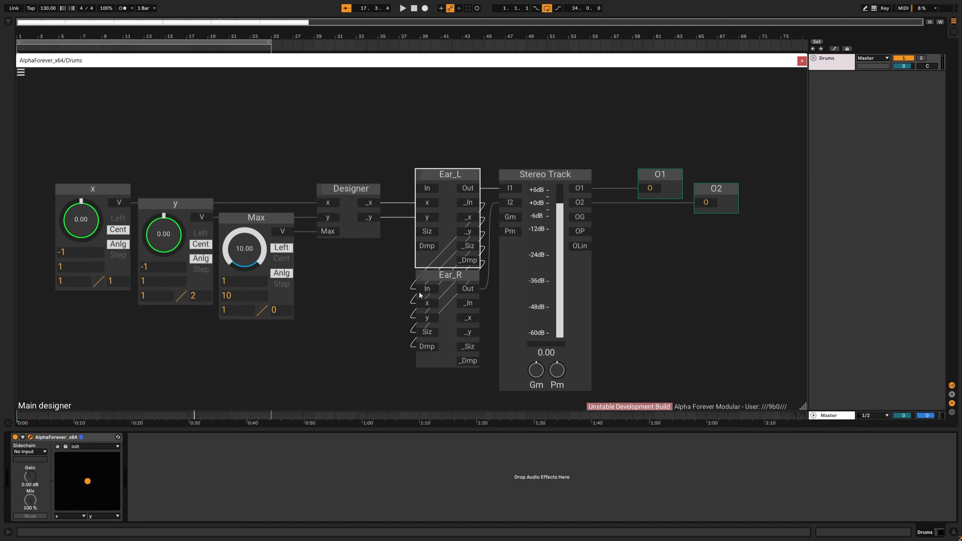
left_click(447, 362)
double_click(447, 361)
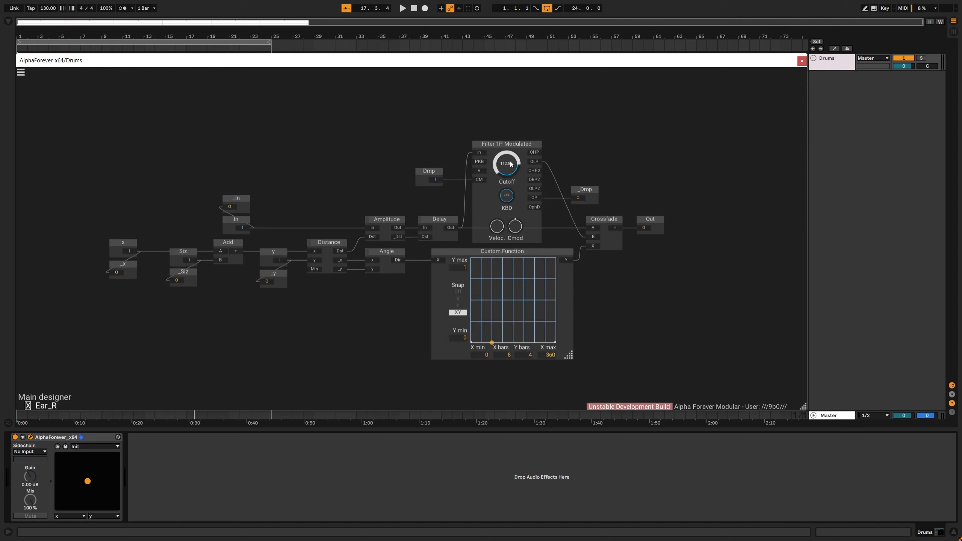
double_click(583, 136)
- Add a second Stereo Track module ahead of the knobs and wire its O1 output to Ear_L's In port
left_click_drag(152, 137, 341, 158)
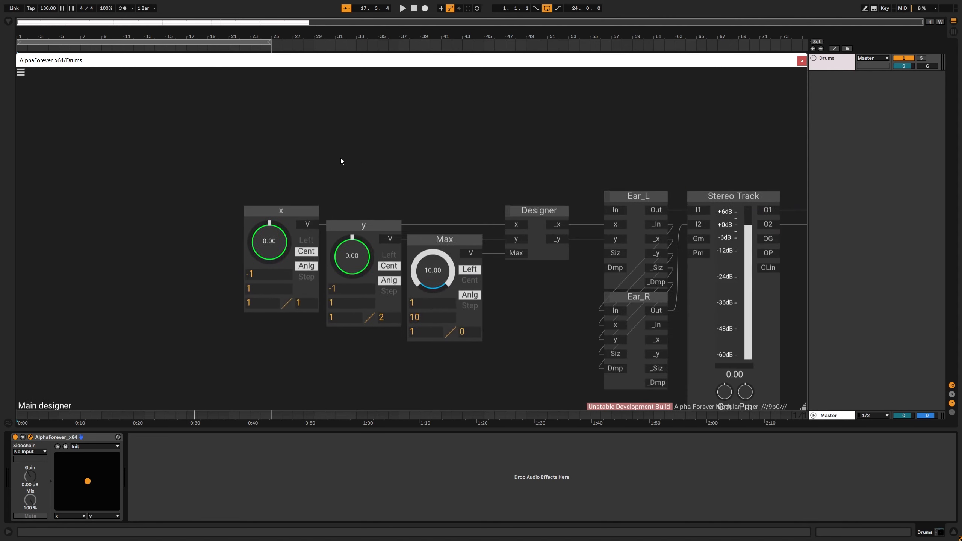
right_click(149, 193)
type("ster")
left_click(238, 207)
left_click_drag(230, 193, 612, 209)
- Place the new Stereo Track next to the x knob and create the main input I1 on its I1 port
left_click_drag(234, 178, 195, 196)
left_click_drag(229, 151, 435, 89)
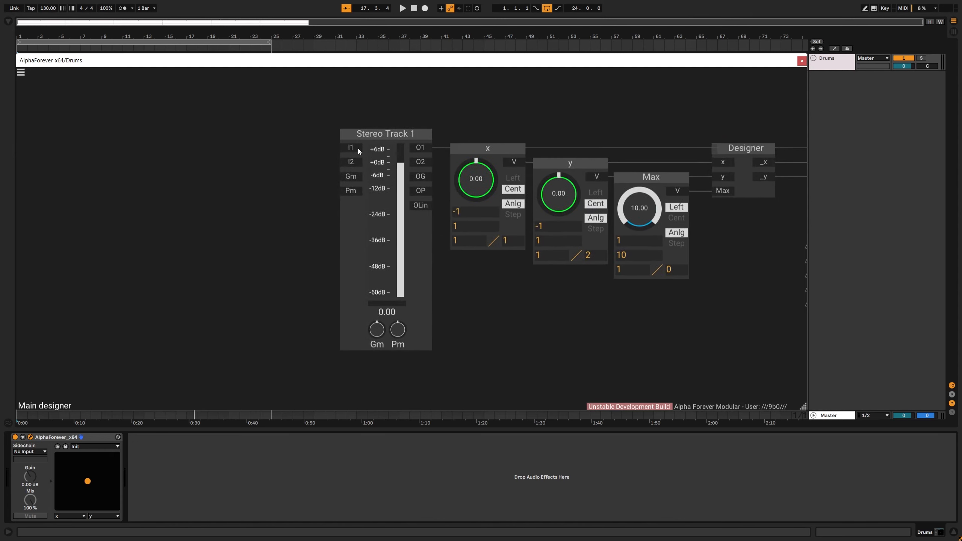
left_click_drag(270, 136, 281, 136)
left_click_drag(564, 111, 327, 137)
scroll(301, 151, "down", 3)
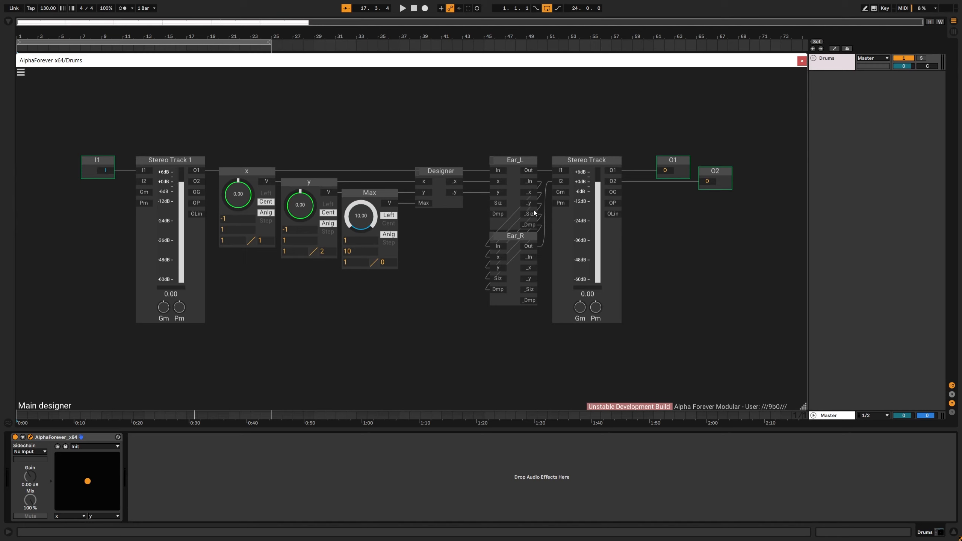
- Create a Siz knob on Ear_L's Siz port, place it below Designer and set it to 0.18
double_click(498, 203)
left_click_drag(466, 194, 461, 218)
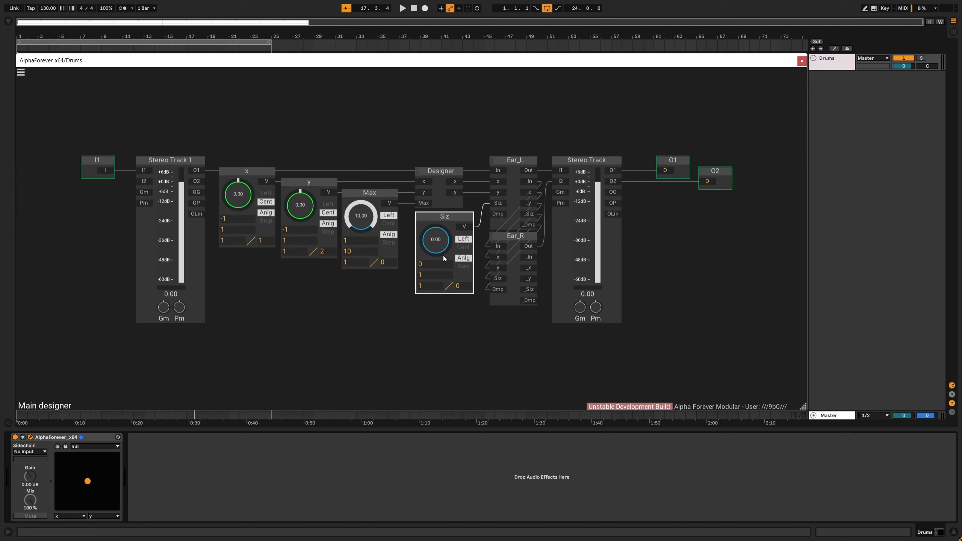
left_click_drag(437, 258, 446, 237)
- Add a Neg module below Siz, feed it from Ear_L's _Siz and wire its output to Ear_R's Siz port
right_click(500, 277)
type("neg")
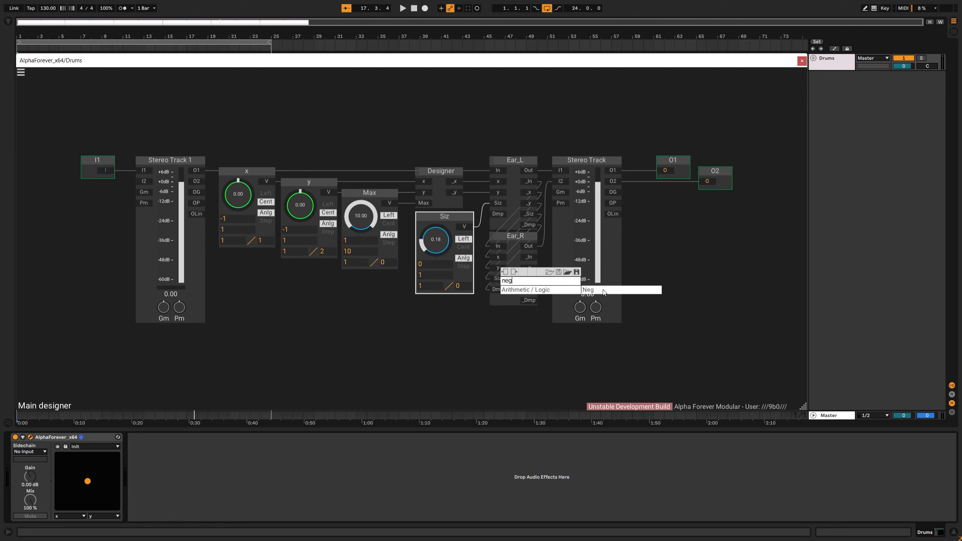
key("Return")
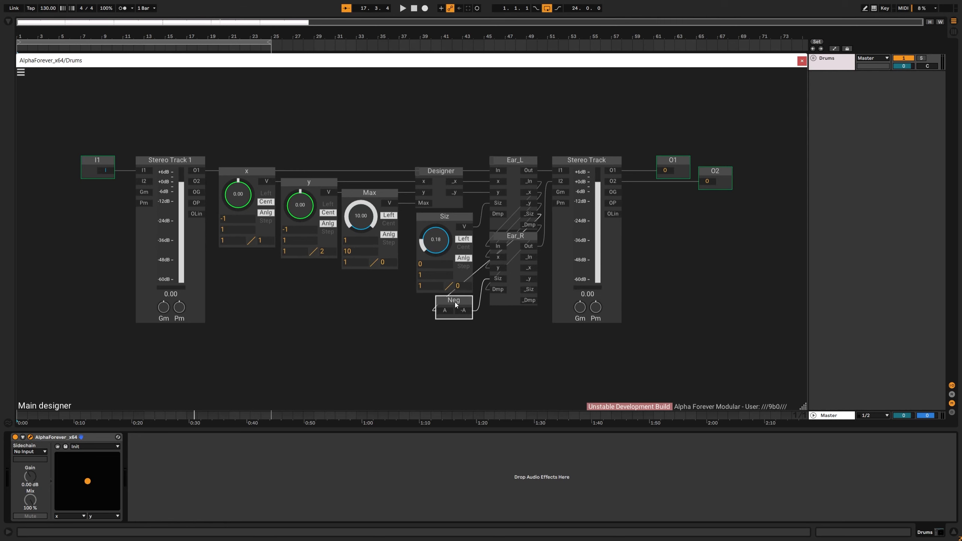
left_click(492, 334)
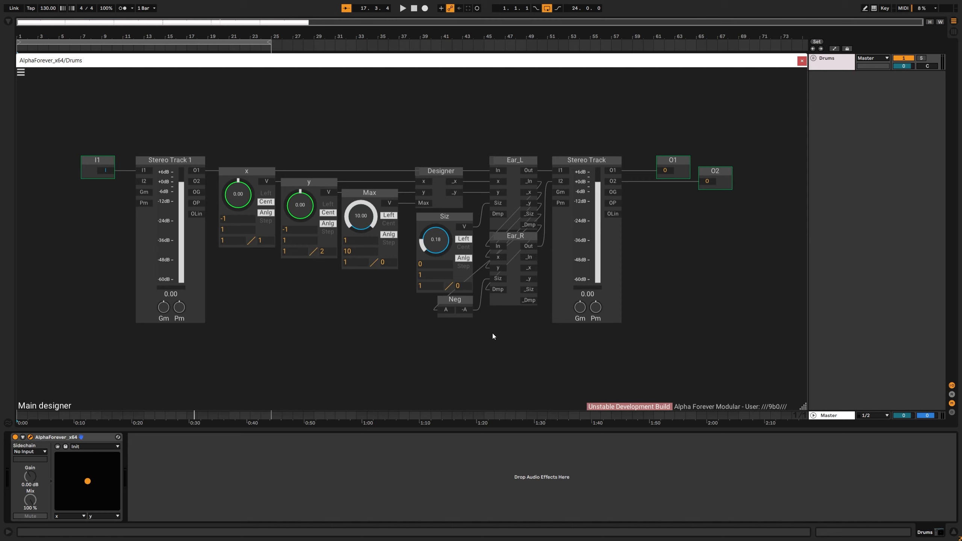
- Open Ear_L and add Custom Function points at X 135 and 180, both at Y 0, using the XY pad to find each angle
double_click(512, 219)
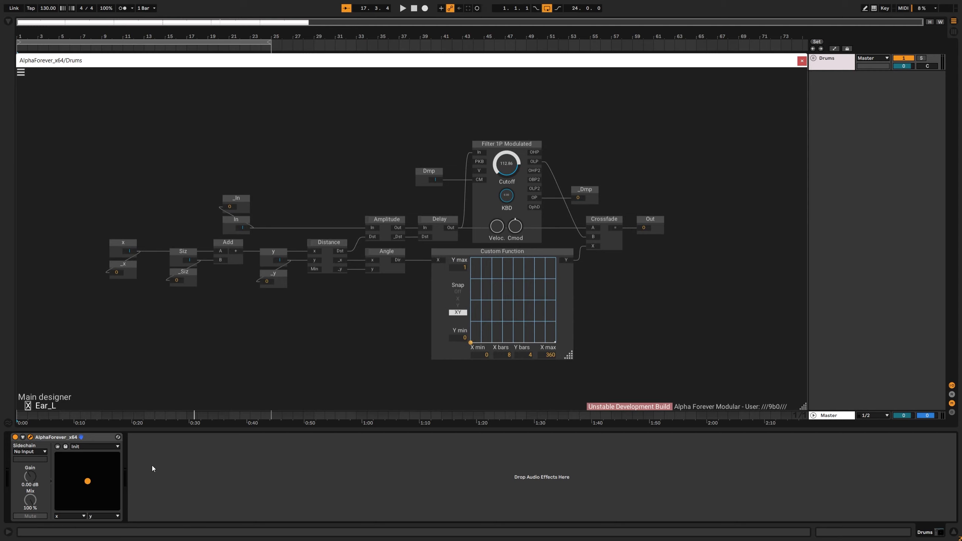
double_click(234, 337)
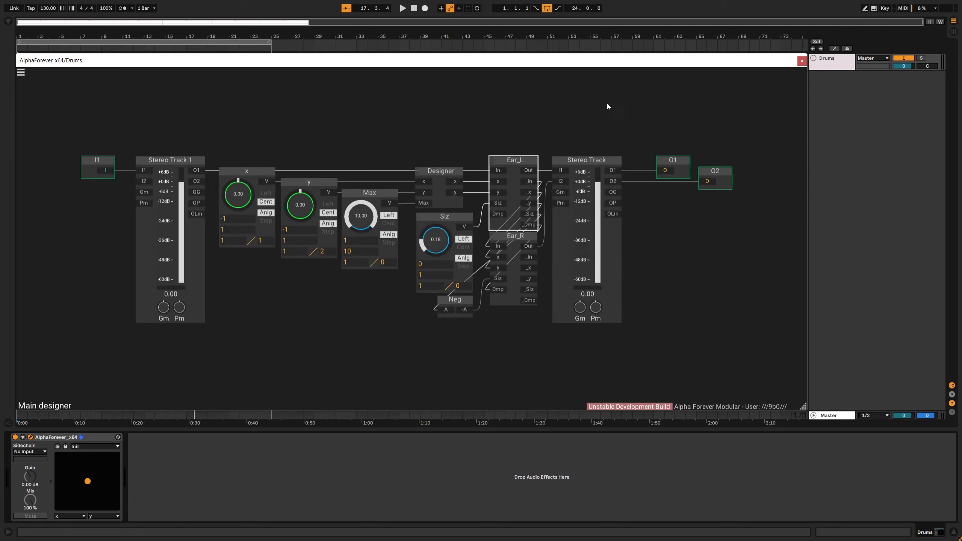
double_click(516, 218)
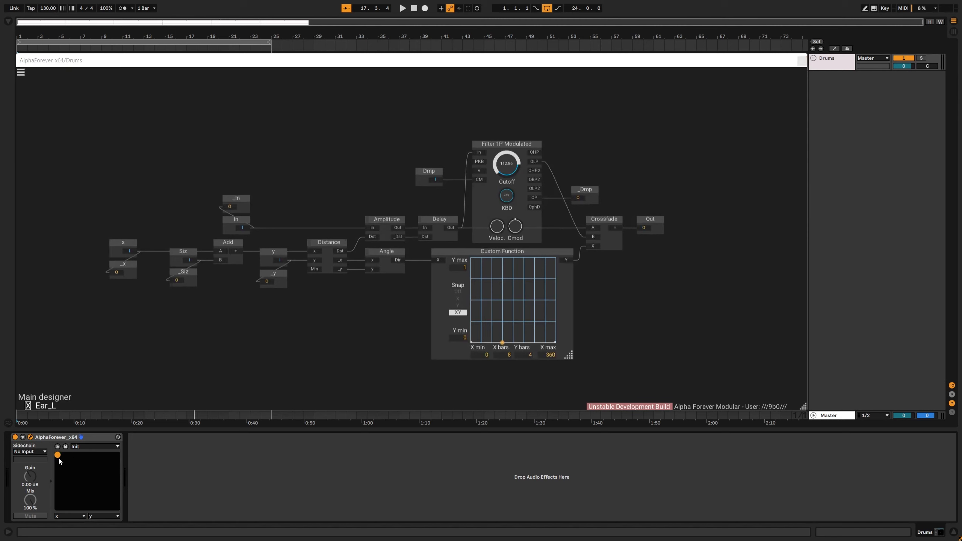
left_click(502, 343)
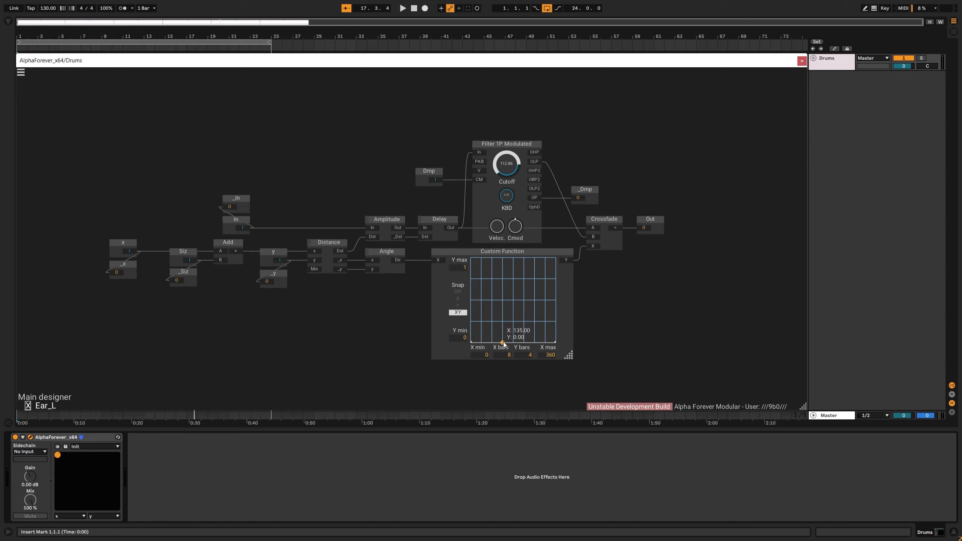
left_click_drag(58, 454, 57, 480)
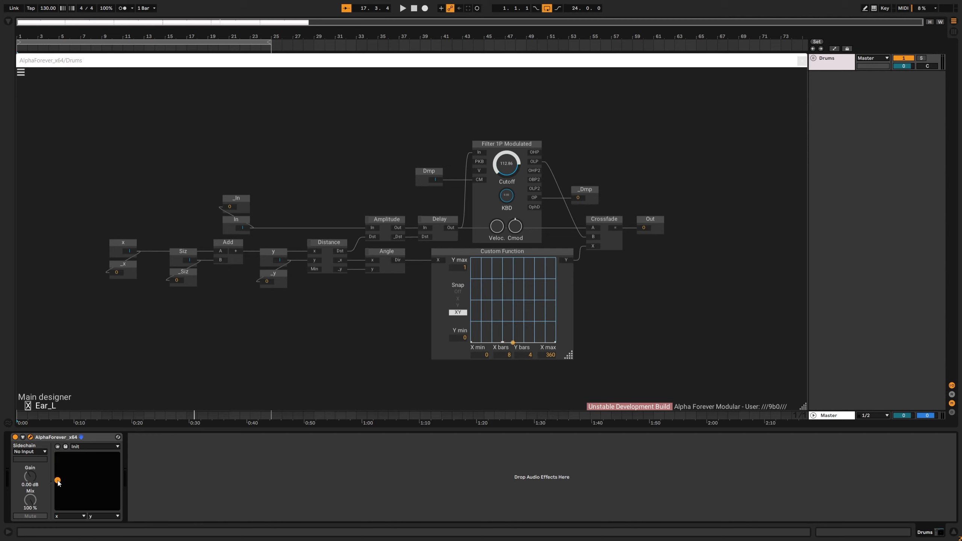
left_click(519, 343)
- Add Ear_L curve points at X 225 with Y 0.25 and at X 270 and 315 with Y 1, following the pad's angles
left_click_drag(61, 480, 58, 507)
left_click_drag(524, 342, 524, 321)
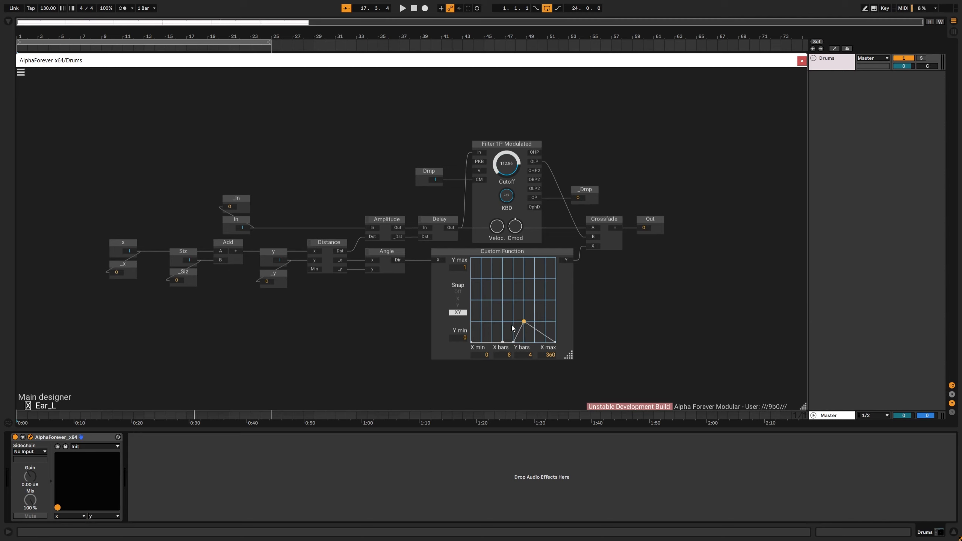
left_click_drag(57, 507, 89, 507)
left_click_drag(537, 330, 533, 236)
left_click_drag(88, 507, 117, 507)
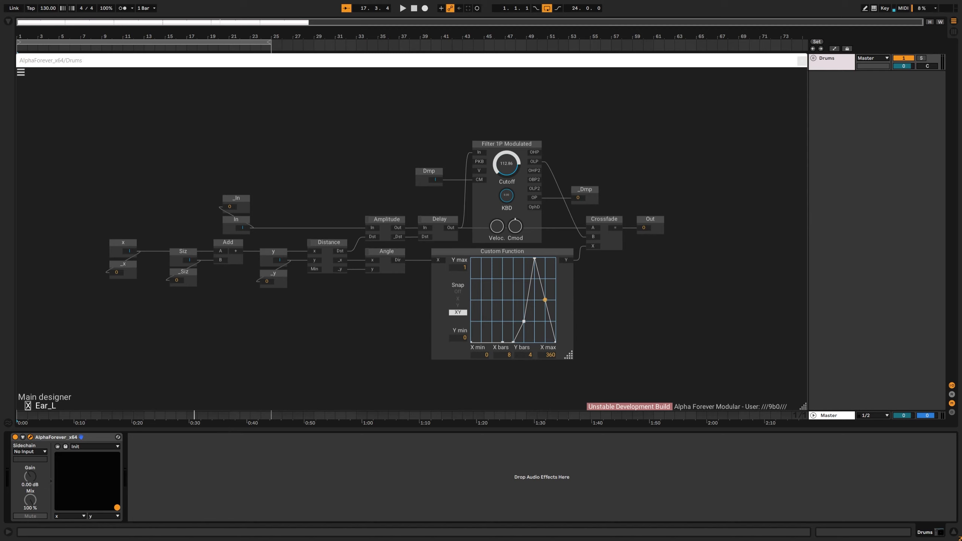
left_click_drag(546, 302, 545, 258)
- Raise the first and last points of Ear_L's Custom Function, at X 0 and 360, to Y 1
left_click_drag(117, 507, 116, 481)
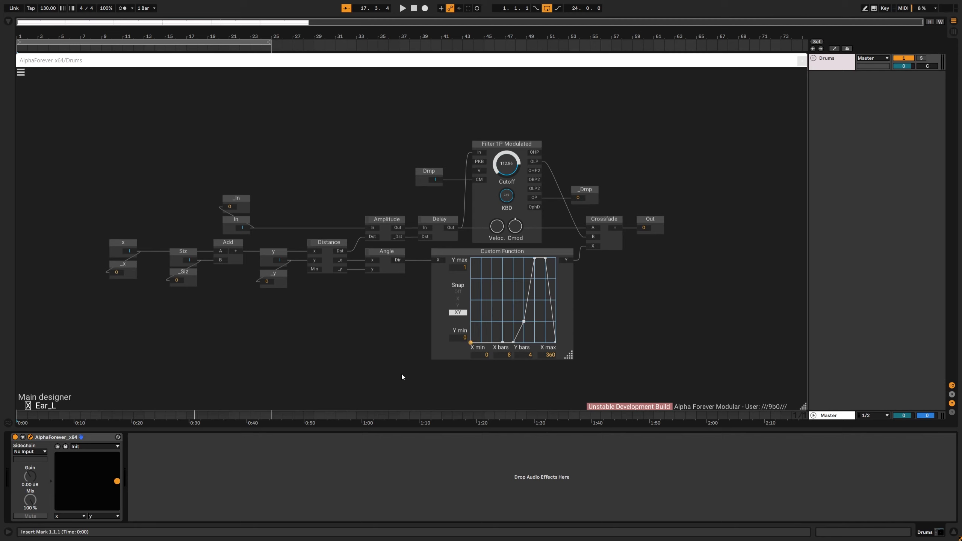
left_click(556, 342)
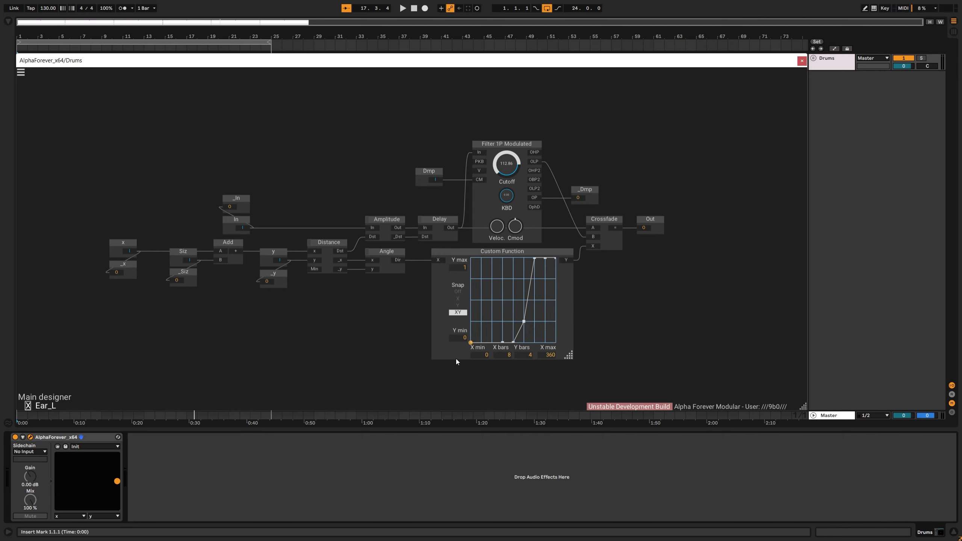
left_click_drag(471, 342, 470, 258)
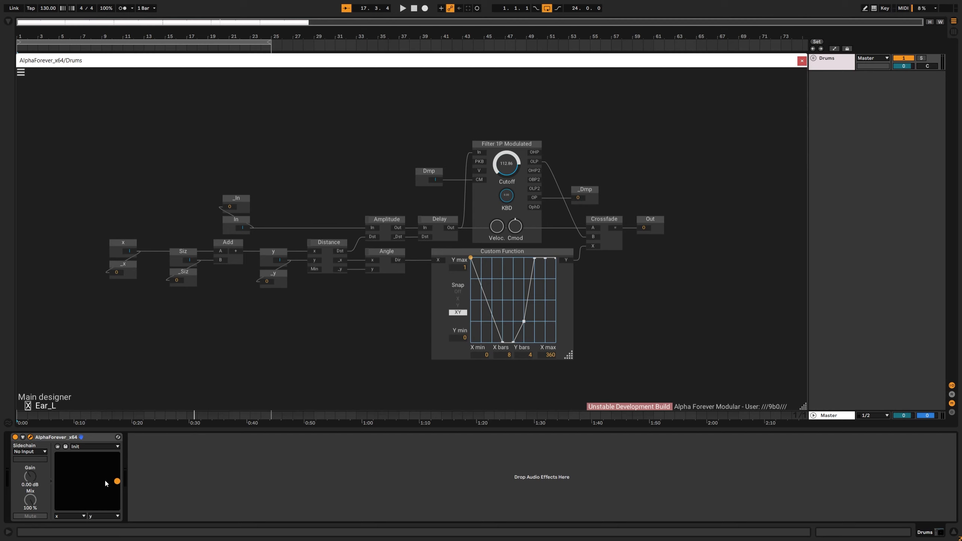
- Add Ear_L curve points at X 45 with Y 0.25 and X 90 with Y 0, and return to the main designer
left_click_drag(117, 481, 116, 455)
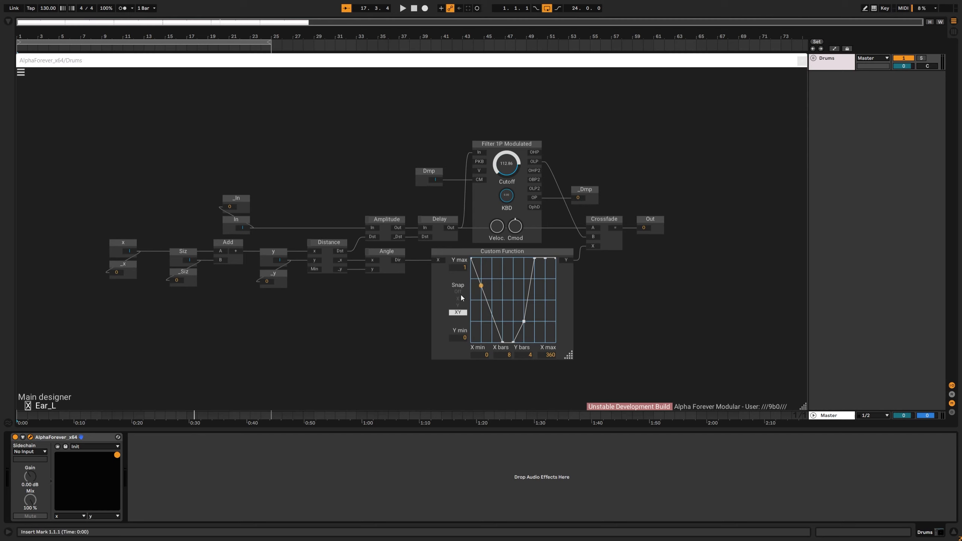
left_click_drag(471, 259, 481, 321)
left_click_drag(117, 455, 88, 454)
left_click(491, 332)
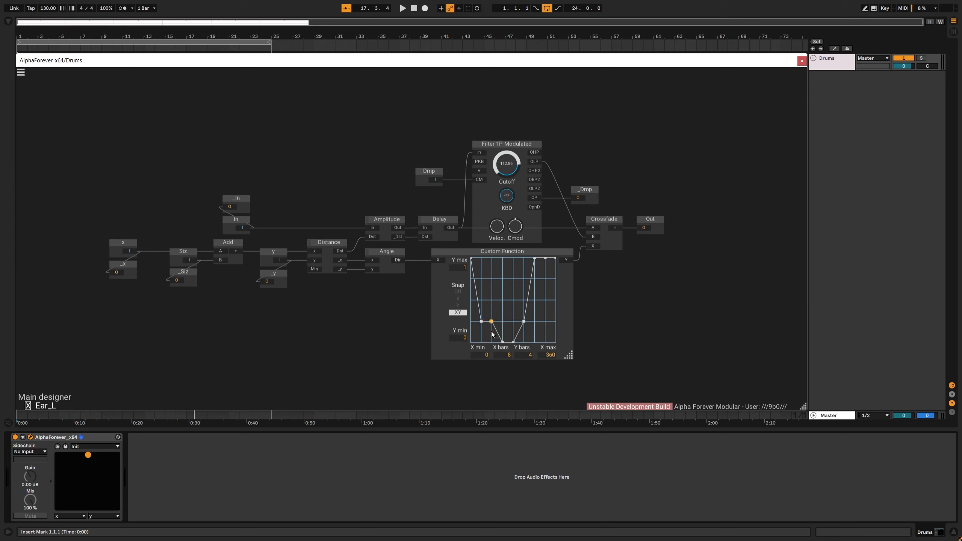
left_click_drag(491, 321, 490, 345)
double_click(624, 287)
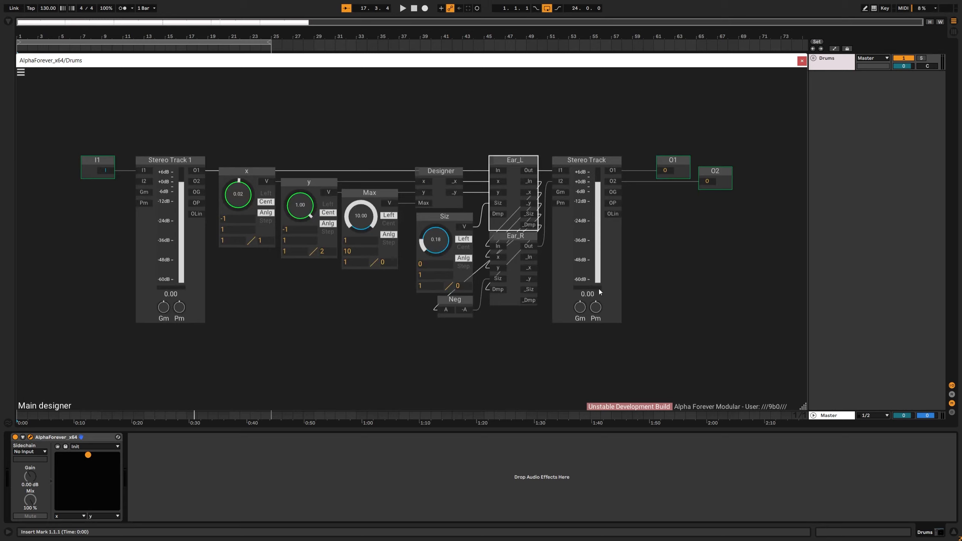
- Open Ear_R and add Custom Function points at X 90 with Y 0 and X 135 with Y 0.25, following the pad's angles
double_click(513, 291)
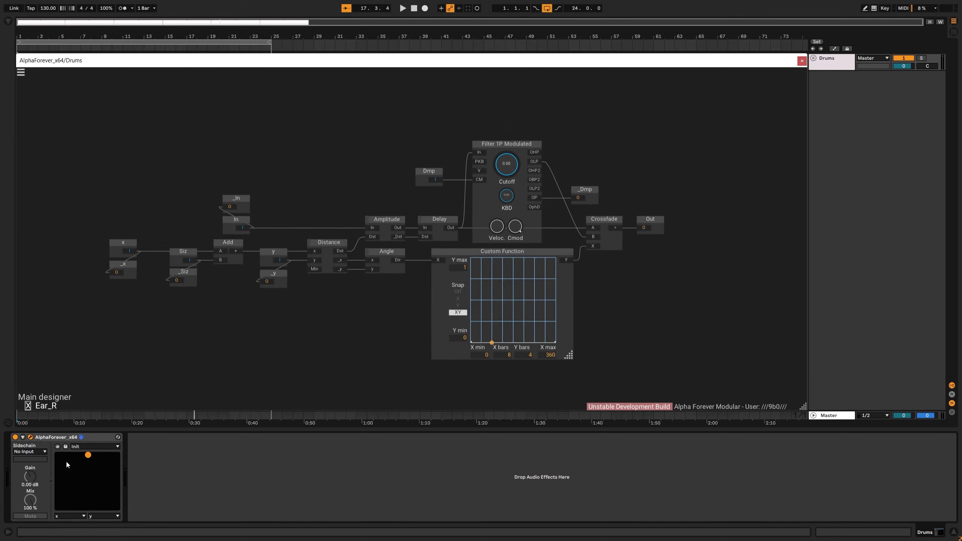
mouse_move(95, 469)
left_mouse_down()
mouse_move(93, 502)
mouse_move(81, 490)
mouse_move(86, 454)
left_mouse_up()
left_click(492, 344)
left_click_drag(89, 456, 57, 455)
left_click(502, 322)
- Add Ear_R curve points at X 180, 225 and 270, all at Y 1, moving the XY pad point to each angle
left_click_drag(73, 463, 58, 480)
left_click_drag(514, 324, 513, 259)
left_click_drag(58, 481, 57, 507)
mouse_move(515, 266)
left_mouse_down()
mouse_move(522, 275)
mouse_move(524, 258)
left_mouse_up()
left_click_drag(63, 505, 86, 507)
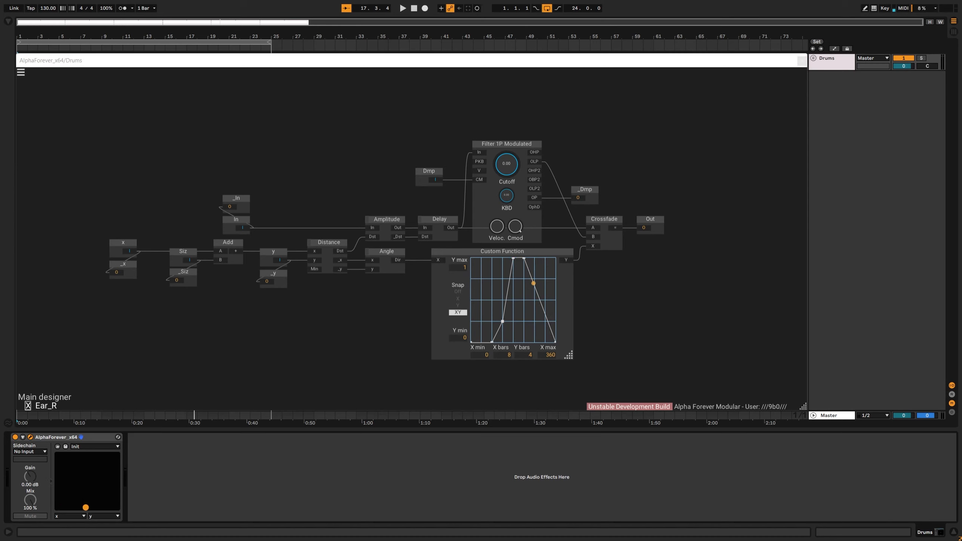
left_click_drag(530, 281, 537, 250)
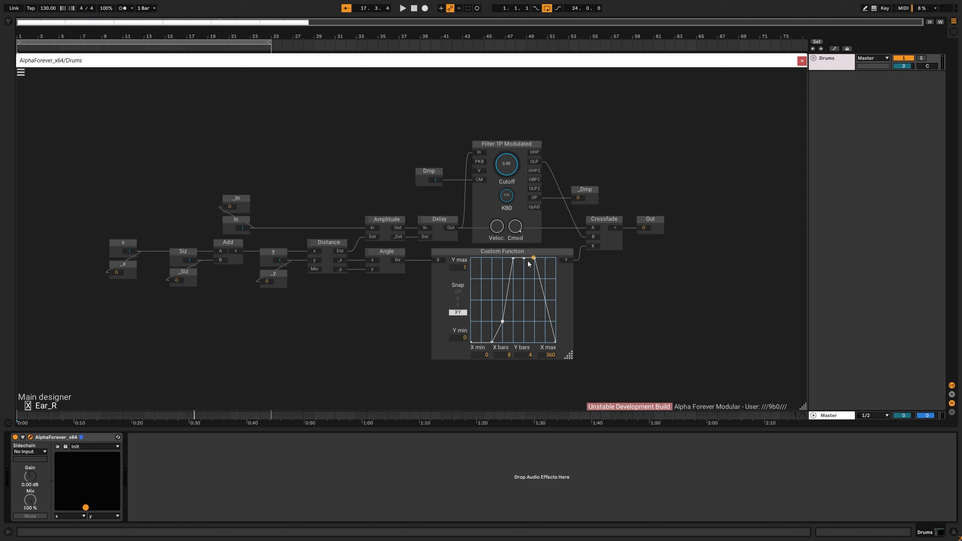
- Move the Ear_R curve point at X 315 to Y 0.25, reposition the XY pad point, and return to the main designer
left_click_drag(101, 506, 132, 507)
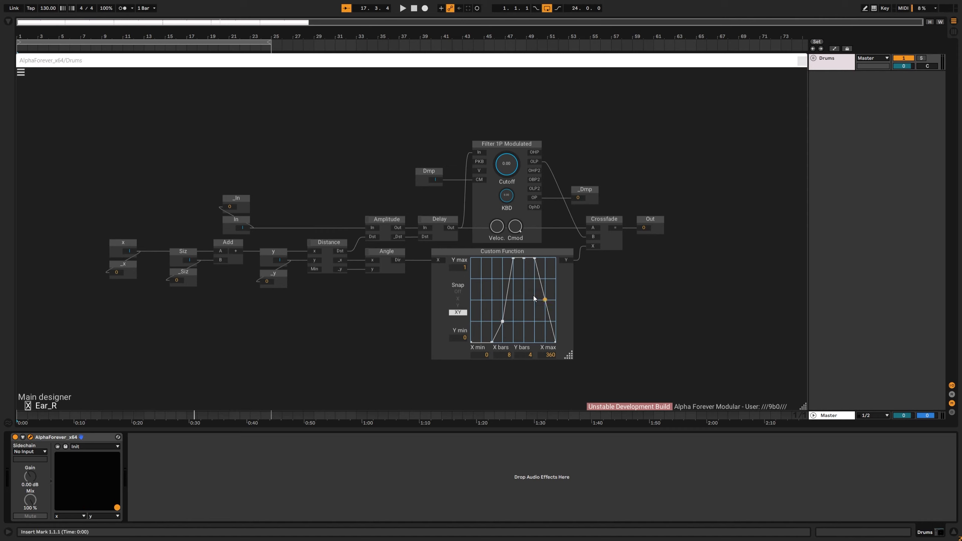
left_click_drag(546, 299, 545, 322)
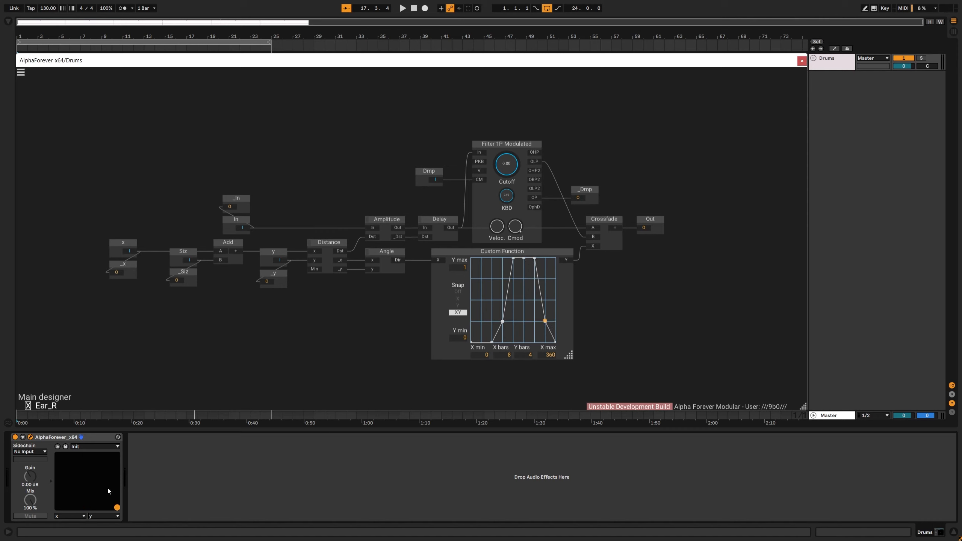
mouse_move(119, 506)
left_mouse_down()
mouse_move(116, 454)
mouse_move(58, 455)
left_mouse_up()
double_click(266, 357)
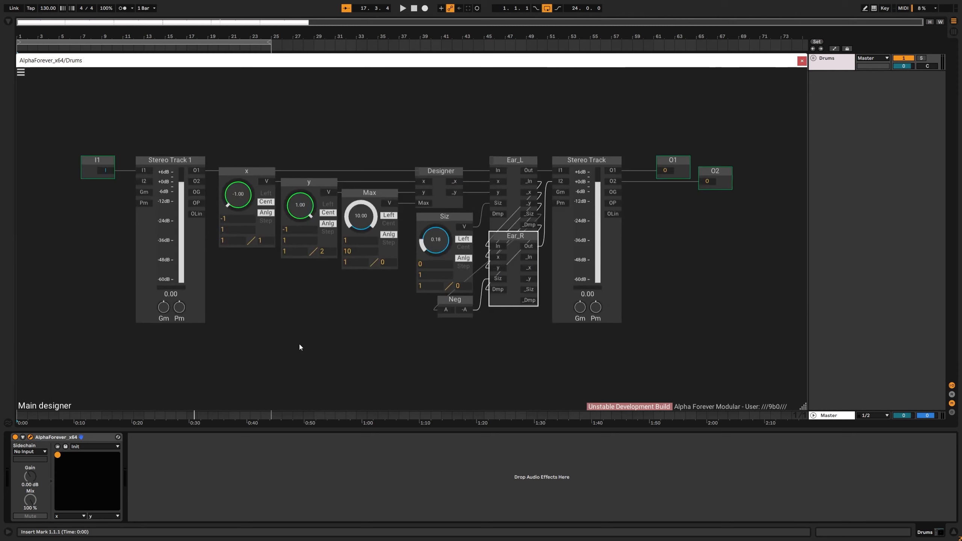
left_click(420, 346)
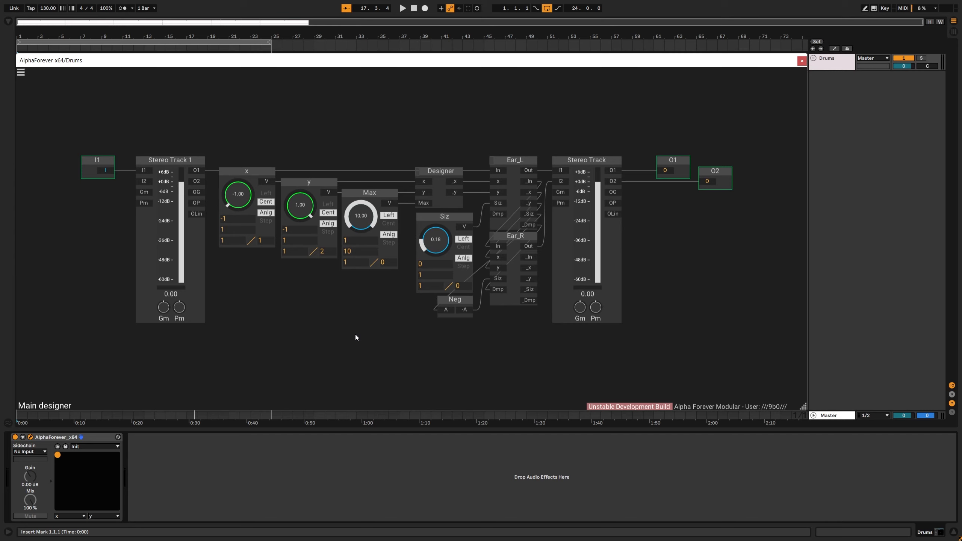
- Reset x and y to 0 and add a Min input for the Distance module inside Ear_L, placed below y
double_click(252, 200)
double_click(295, 197)
double_click(512, 224)
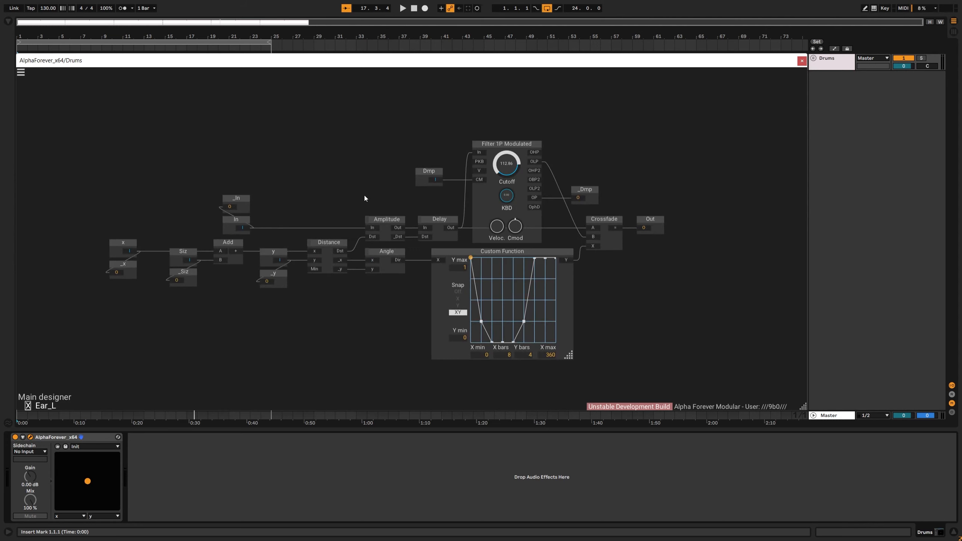
double_click(313, 269)
left_click_drag(275, 265, 291, 303)
double_click(336, 302)
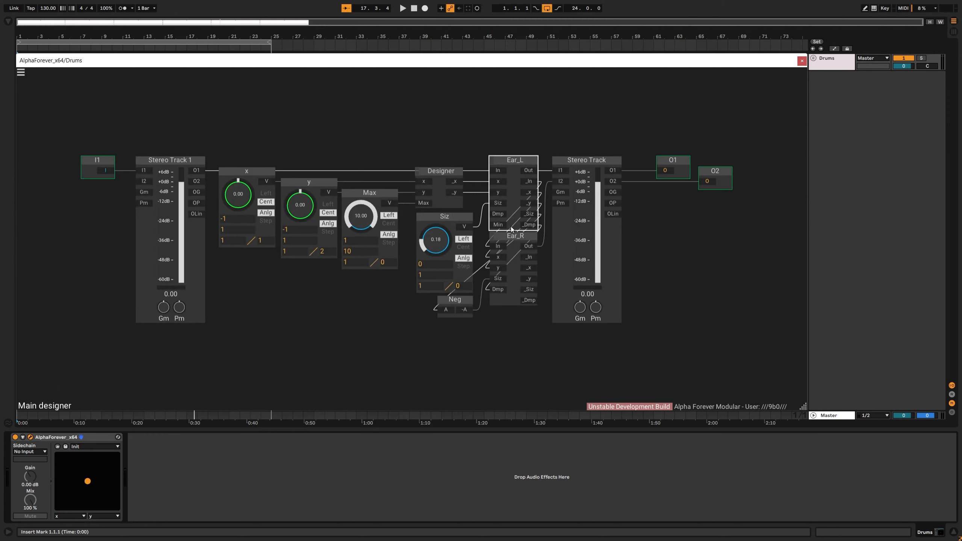
- Add a matching Min input for the Distance module inside Ear_R and return to the main designer
double_click(496, 298)
double_click(313, 269)
left_click_drag(268, 259, 270, 306)
double_click(334, 305)
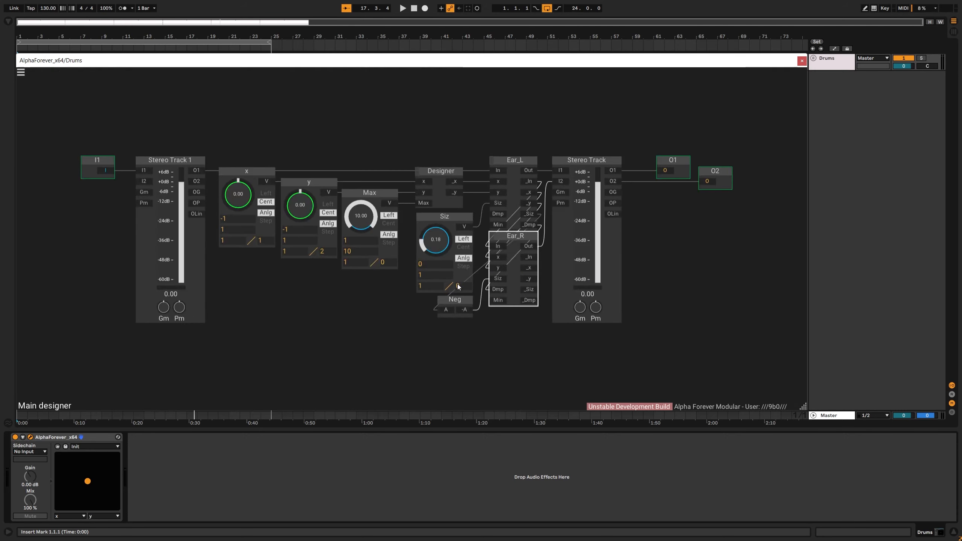
- Create a Min value module feeding both ears' Min inputs, right-aligned with Siz and placed below Neg
left_click_drag(454, 218, 490, 301)
left_click(459, 272, "shift")
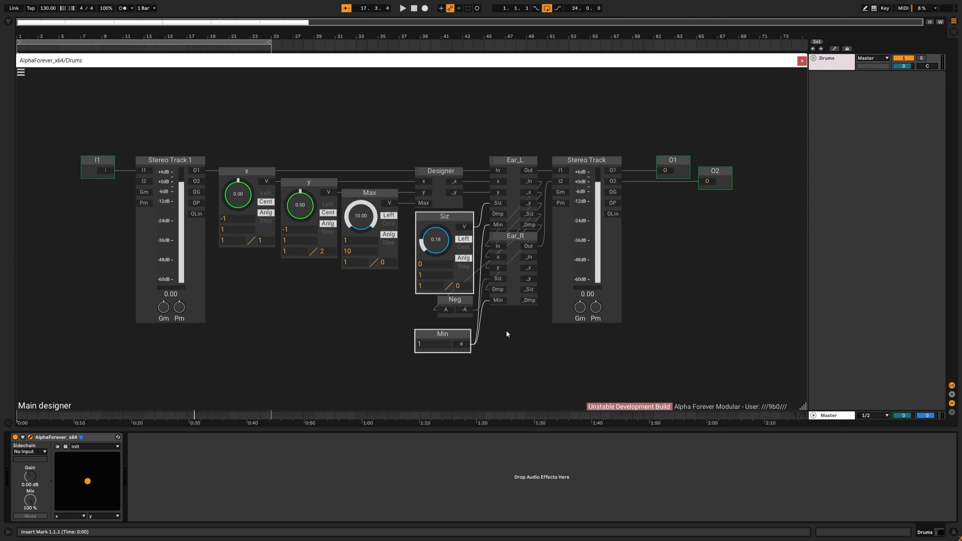
key("r")
left_click(549, 367)
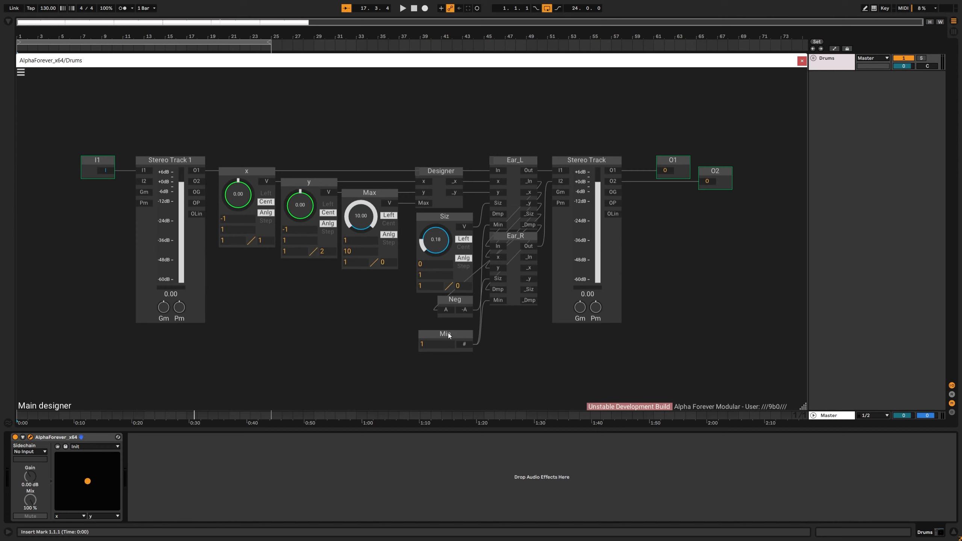
left_click_drag(448, 332, 448, 329)
left_click(293, 359)
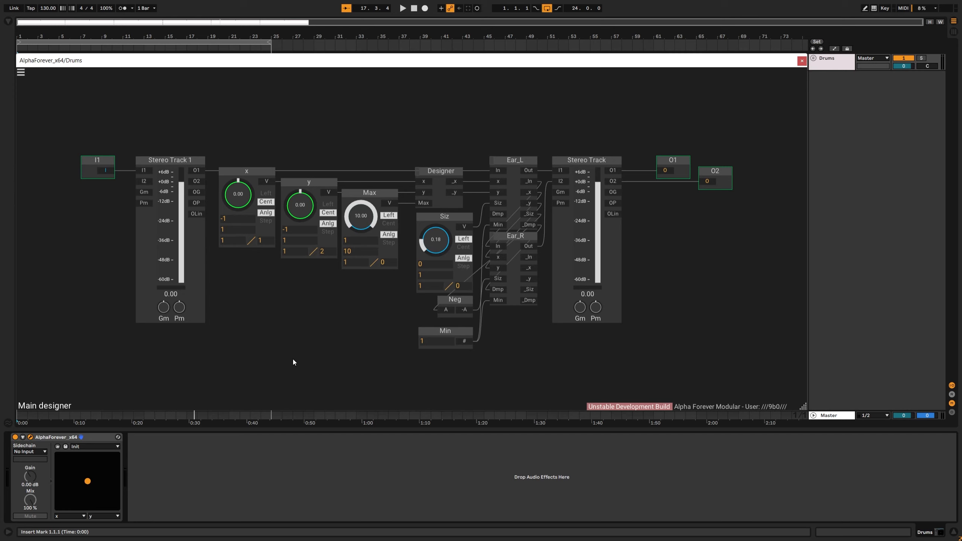
- Play the drums and audition the panner by sweeping x and y, finishing with both reset to 0
key("space")
key("space")
left_click_drag(246, 199, 236, 181)
left_click_drag(230, 238, 238, 166)
left_click_drag(296, 203, 247, 268)
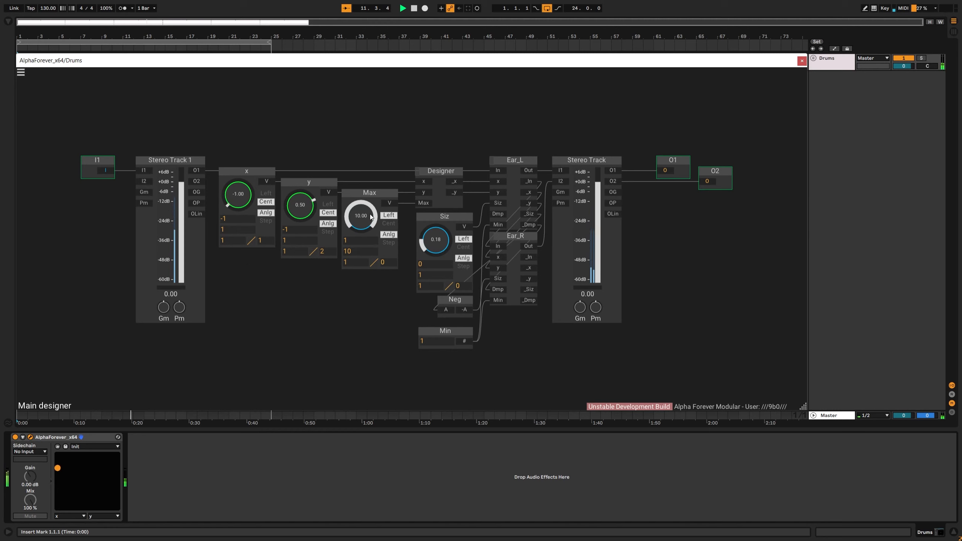
left_click_drag(242, 186, 261, 118)
mouse_move(242, 193)
left_mouse_down()
mouse_move(226, 285)
mouse_move(228, 191)
left_mouse_up()
double_click(242, 201)
double_click(299, 201)
- Sweep y around the listener with x at 0 and set the Min value to 0.3
left_click_drag(304, 207, 314, 162)
left_click_drag(311, 208, 304, 43)
left_click_drag(305, 190, 304, 242)
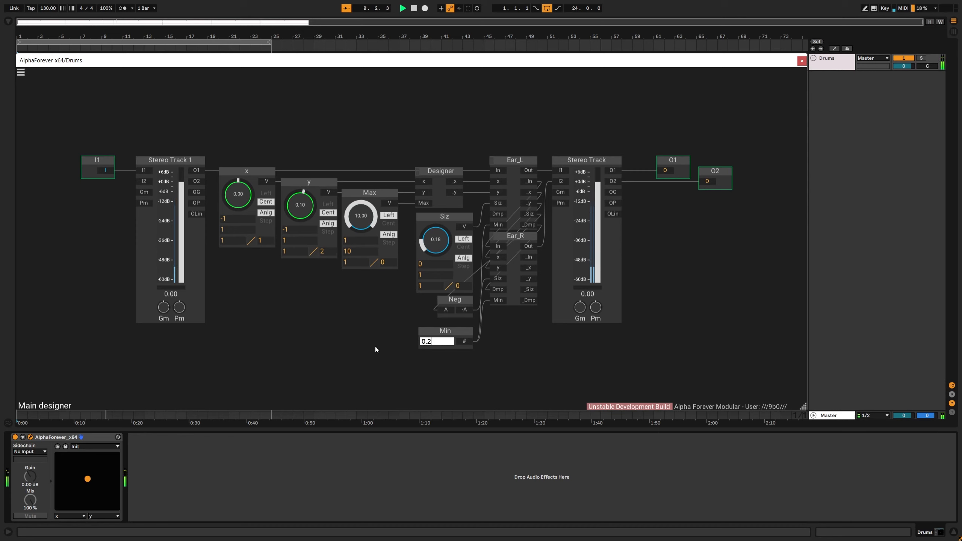
key("Return")
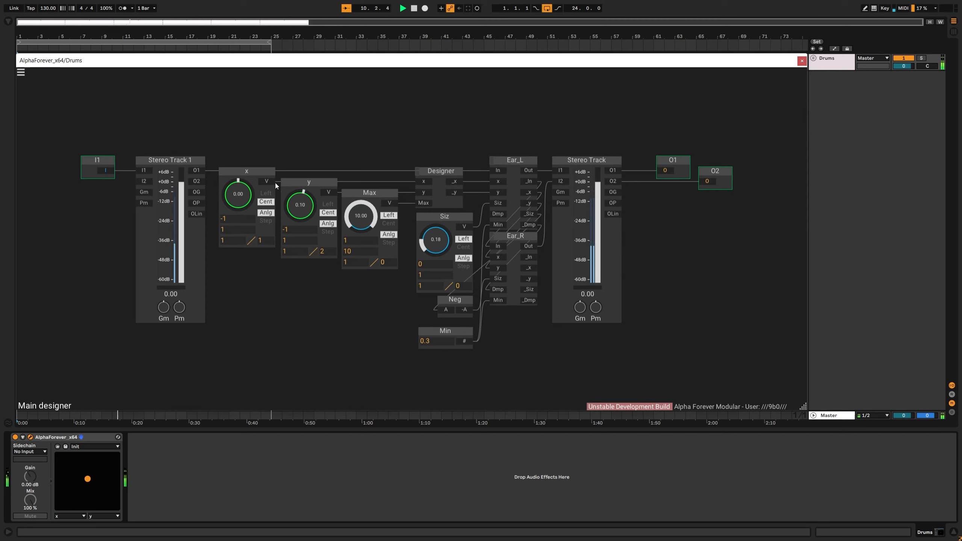
- Audition the new minimum distance by sweeping y and x during playback
left_click_drag(309, 197, 305, 225)
left_click_drag(248, 199, 313, 171)
mouse_move(244, 199)
left_mouse_down()
mouse_move(252, 155)
mouse_move(255, 231)
mouse_move(250, 195)
left_mouse_up()
- Set the upper limit of the Max knob to 100
double_click(356, 251)
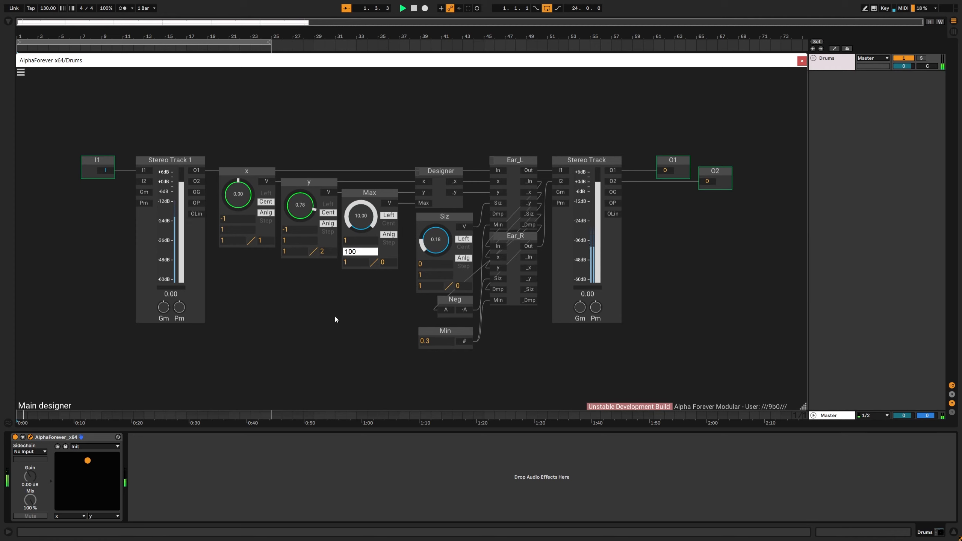
type("0")
key("Return")
- Listen to the source on the far right by moving x to 1 and sweeping y
left_click_drag(253, 200, 257, 131)
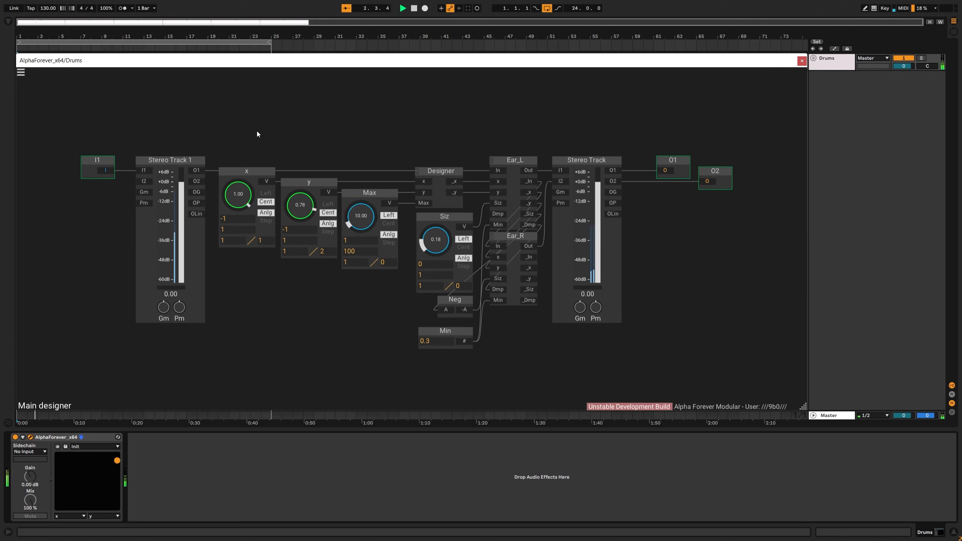
left_click_drag(293, 203, 292, 220)
mouse_move(238, 193)
left_mouse_down()
mouse_move(237, 279)
mouse_move(238, 194)
mouse_move(248, 193)
left_mouse_up()
- Open the Delay designer inside Ear_L and examine how distance drives the delay time
double_click(515, 196)
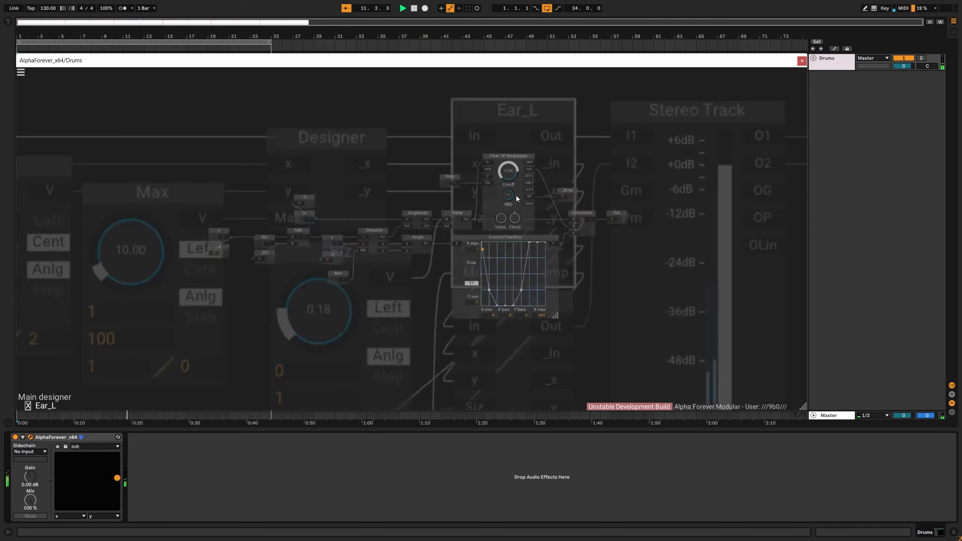
double_click(439, 234)
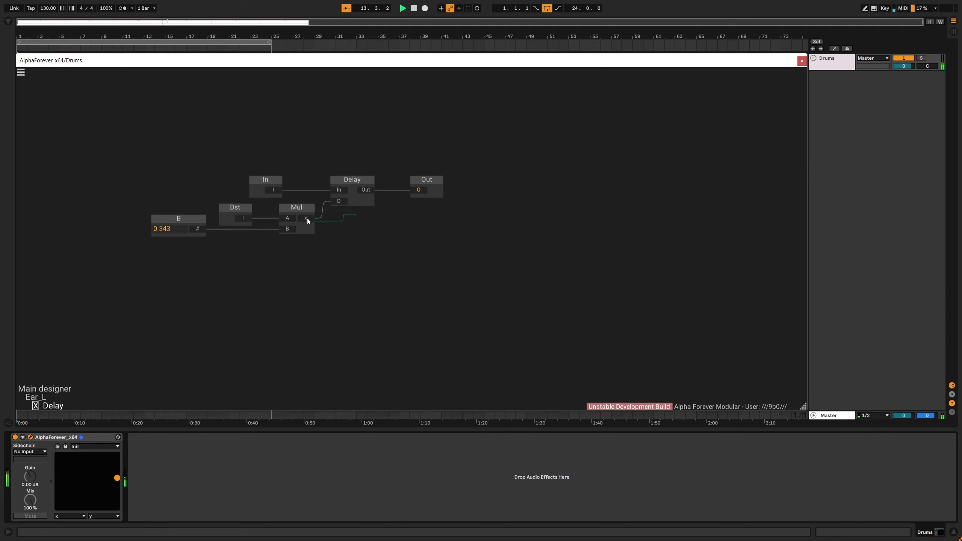
double_click(365, 227)
double_click(365, 227)
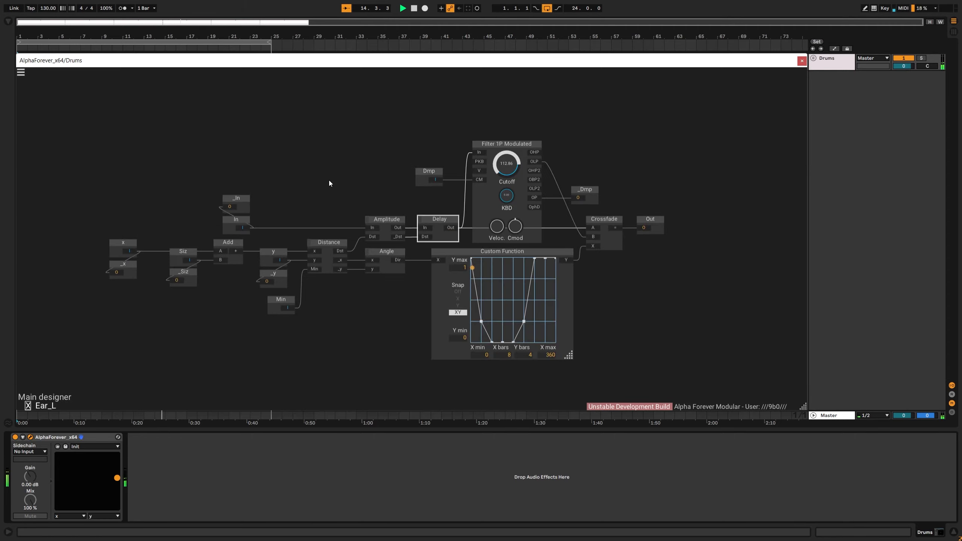
- Audition sources on both sides and in front of and behind the listener by sweeping x and y
left_click_drag(246, 196, 260, 284)
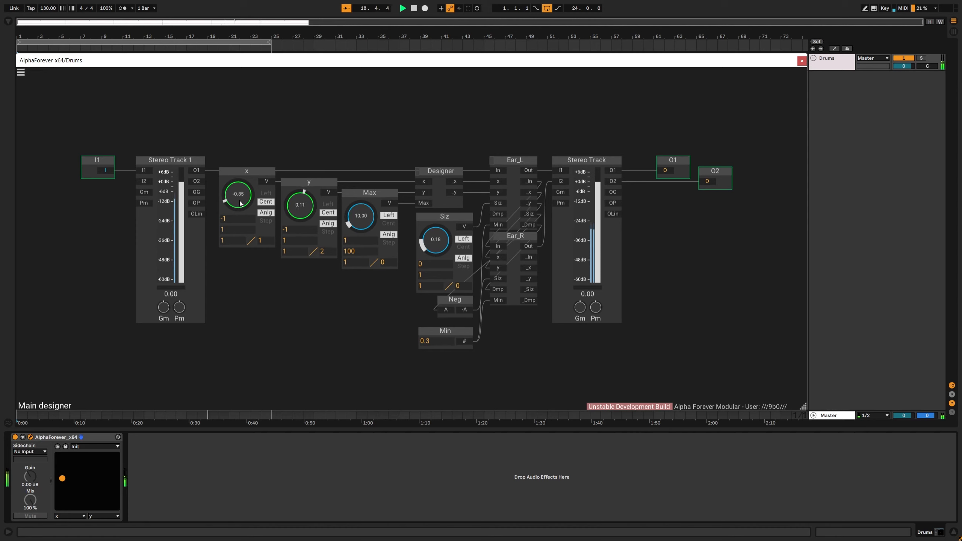
mouse_move(238, 195)
left_mouse_down()
mouse_move(242, 125)
mouse_move(248, 215)
mouse_move(245, 129)
mouse_move(245, 192)
left_mouse_up()
left_click_drag(299, 204, 302, 239)
left_click_drag(245, 200, 243, 128)
left_click_drag(309, 206, 307, 195)
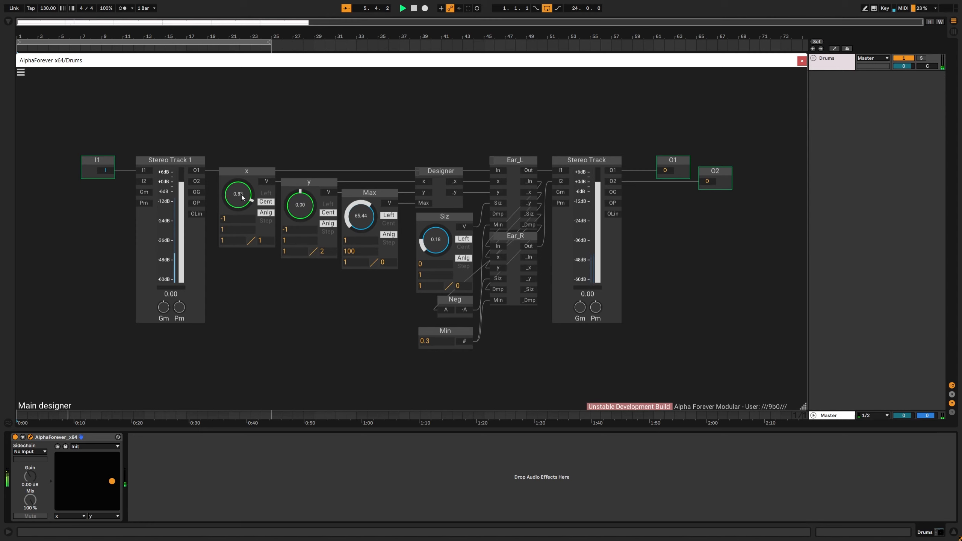
- Lower Max to about 11.98 while sweeping x and moving the XY pad point around the centre
left_click_drag(226, 197, 235, 255)
left_click_drag(359, 219, 359, 227)
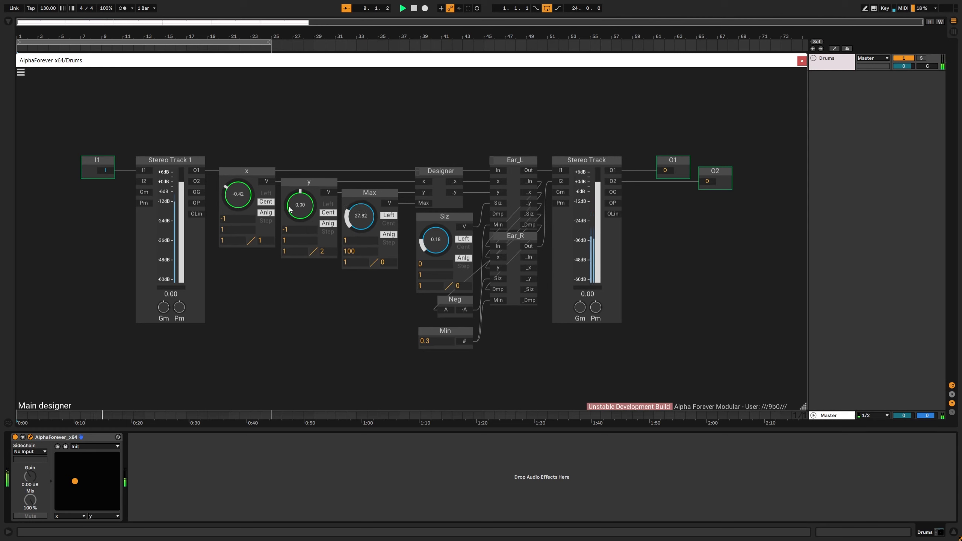
left_click_drag(238, 199, 241, 157)
mouse_move(101, 485)
left_mouse_down()
mouse_move(102, 465)
mouse_move(81, 471)
mouse_move(83, 493)
mouse_move(104, 486)
mouse_move(83, 476)
mouse_move(86, 490)
mouse_move(90, 474)
left_mouse_up()
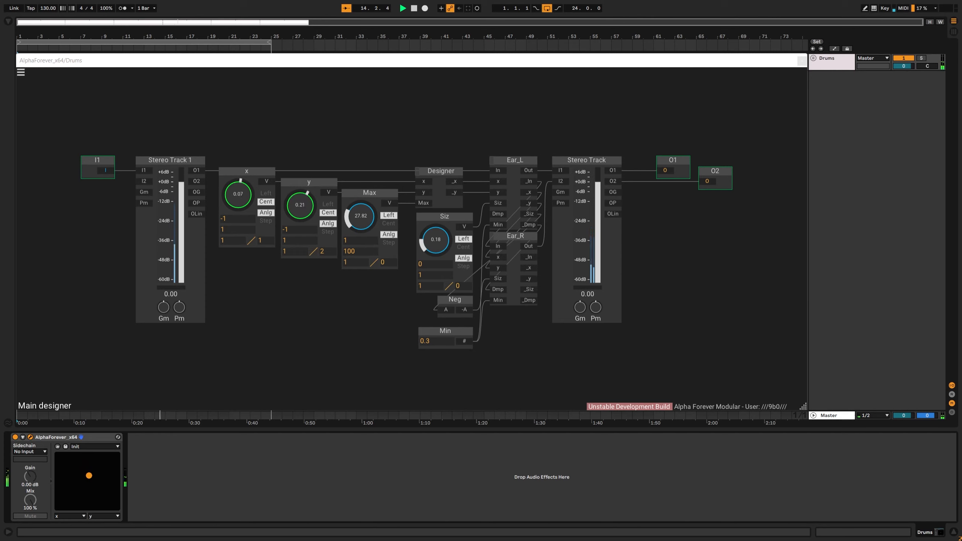
left_click_drag(354, 212, 356, 227)
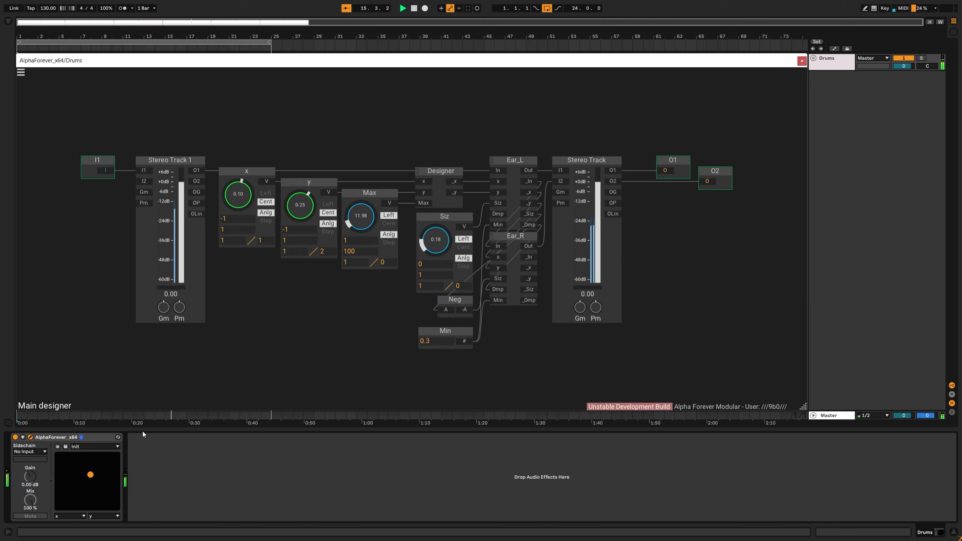
mouse_move(90, 474)
left_mouse_down()
mouse_move(74, 465)
mouse_move(82, 497)
mouse_move(112, 491)
mouse_move(103, 469)
mouse_move(80, 485)
mouse_move(83, 464)
mouse_move(67, 477)
mouse_move(95, 490)
mouse_move(95, 472)
mouse_move(76, 480)
mouse_move(81, 491)
mouse_move(84, 468)
mouse_move(79, 485)
mouse_move(91, 485)
mouse_move(74, 485)
mouse_move(82, 468)
mouse_move(104, 479)
mouse_move(76, 483)
mouse_move(90, 487)
mouse_move(100, 486)
mouse_move(78, 477)
left_mouse_up()
- Move I1 away and insert a Reverb between it and Stereo Track 1, with Dry/Wet at 0.70
scroll(160, 209, "left", 5)
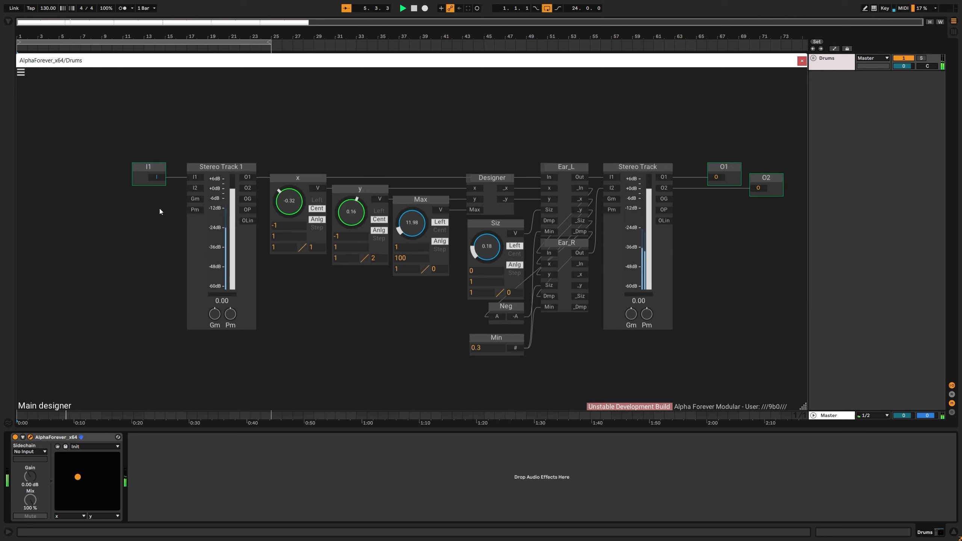
left_click_drag(222, 162, 30, 160)
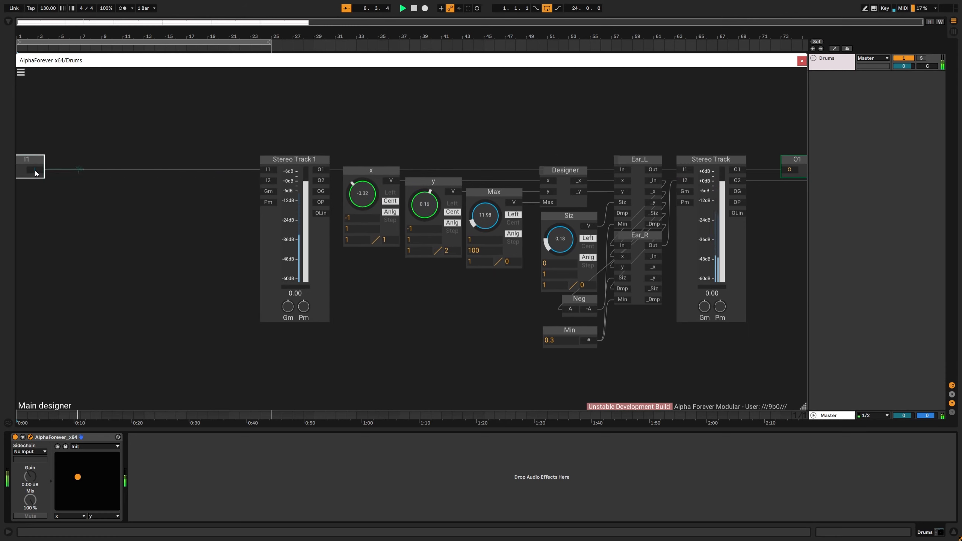
right_click(35, 172)
type("rever")
key("Return")
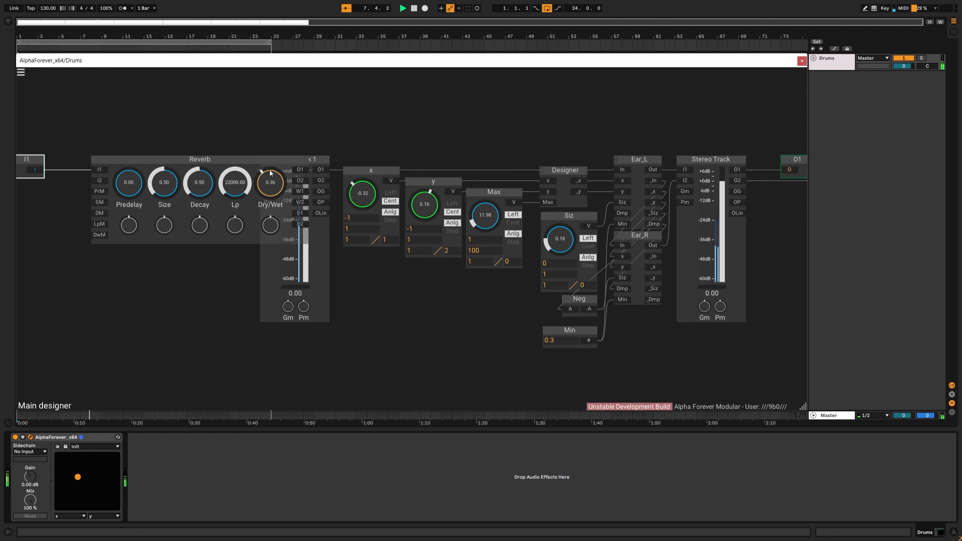
left_click_drag(281, 159, 219, 159)
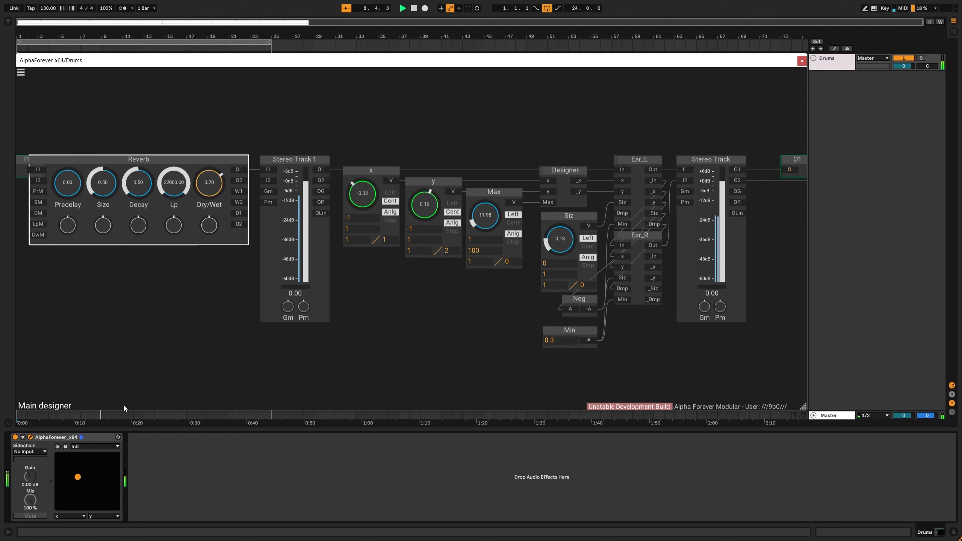
- Set the Reverb's Size to 0.52, Decay to 0.71 and Lp to about 11091.88, auditioning with the XY pad
mouse_move(77, 485)
left_mouse_down()
mouse_move(90, 470)
mouse_move(103, 482)
mouse_move(58, 460)
mouse_move(96, 496)
mouse_move(70, 464)
mouse_move(92, 484)
mouse_move(89, 472)
mouse_move(77, 487)
left_mouse_up()
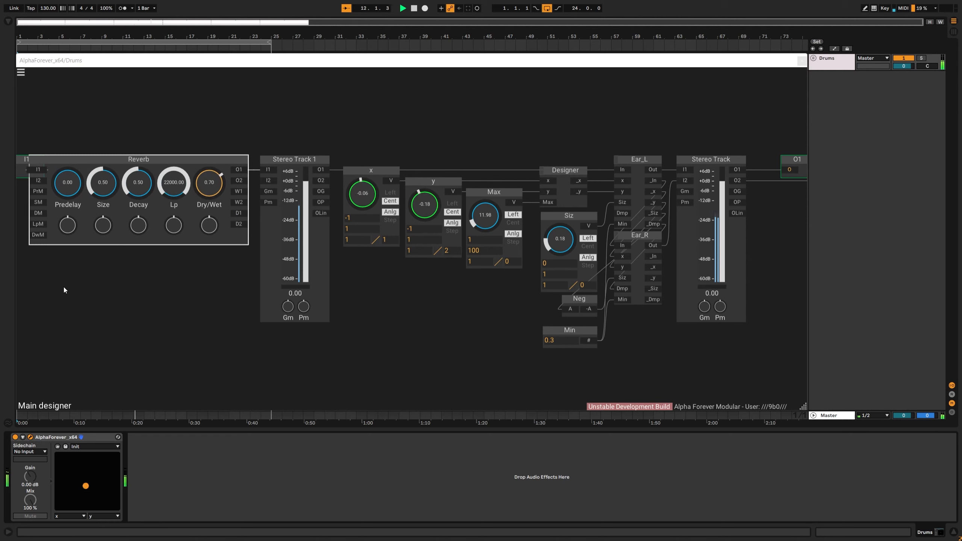
left_click_drag(101, 177, 156, 242)
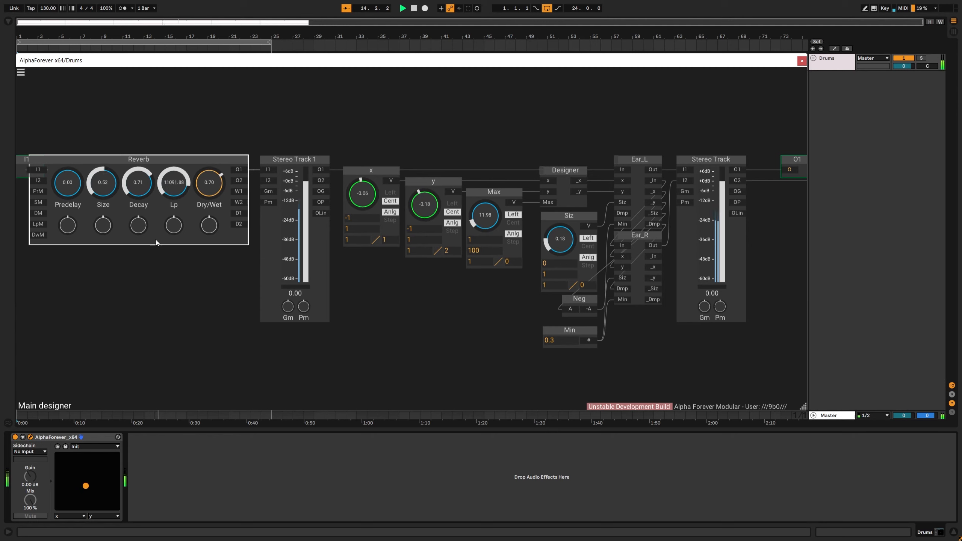
mouse_move(87, 499)
left_mouse_down()
mouse_move(102, 478)
mouse_move(63, 480)
mouse_move(105, 461)
mouse_move(77, 476)
mouse_move(72, 503)
mouse_move(109, 459)
mouse_move(73, 489)
mouse_move(80, 471)
mouse_move(87, 491)
left_mouse_up()
left_click_drag(98, 457, 84, 472)
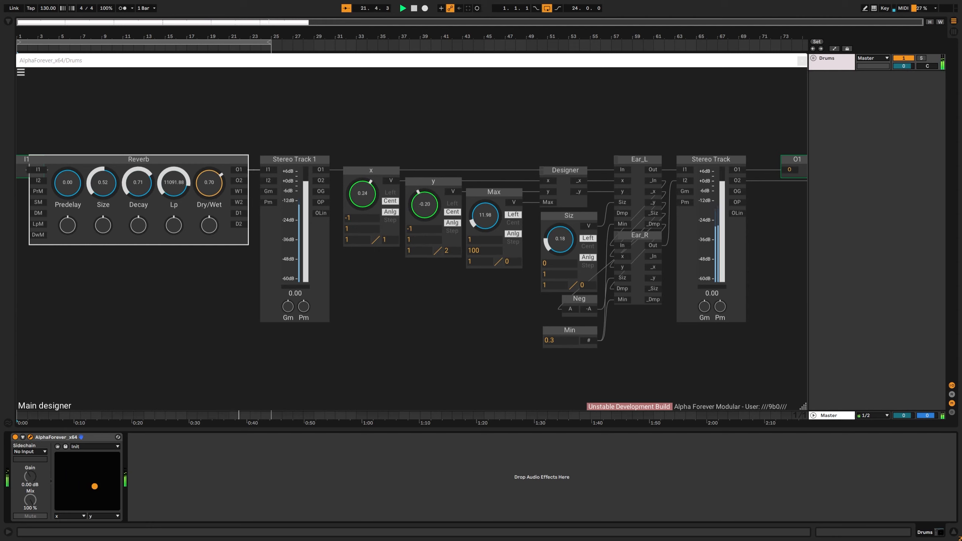
- Move I1 clear of the Reverb and audition the finished patch by moving the XY pad point around
left_click_drag(108, 358, 215, 364)
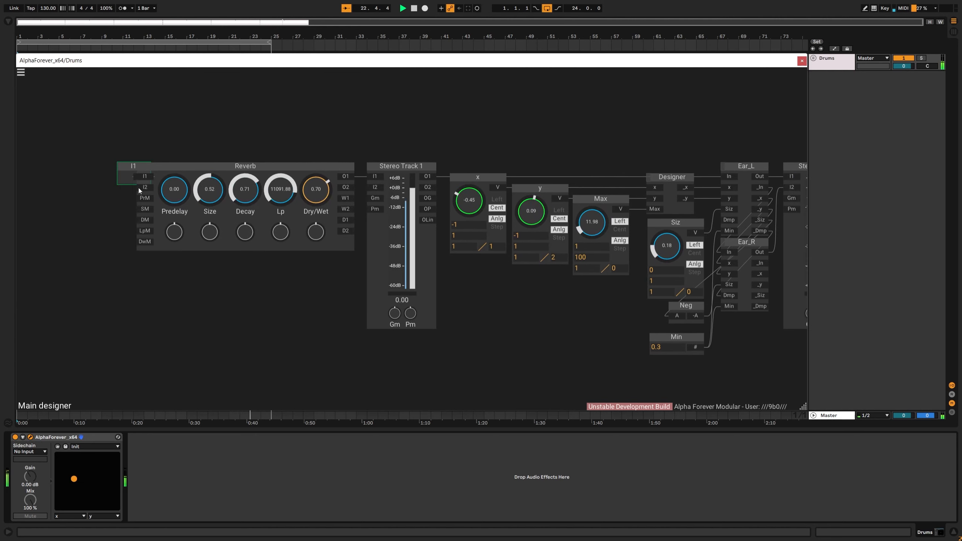
left_click(75, 459)
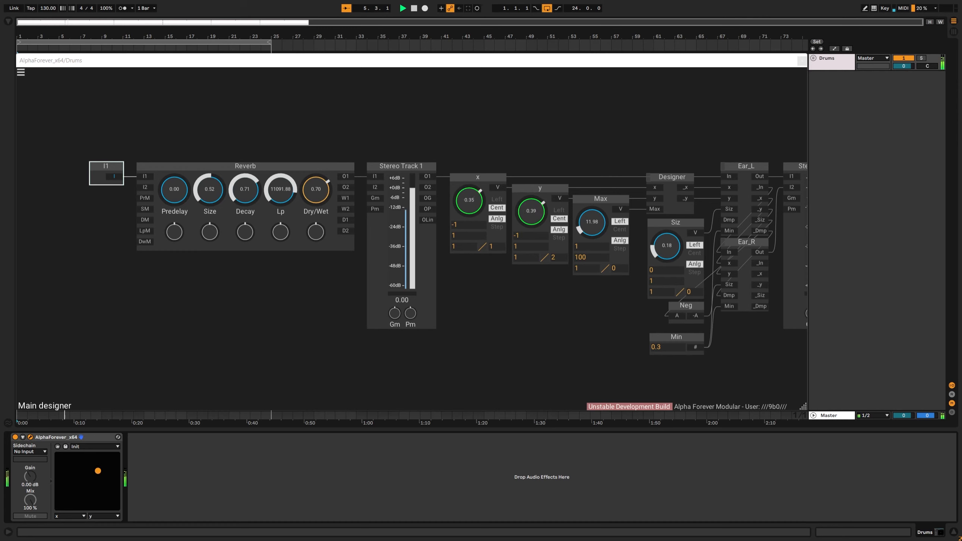
scroll(192, 326, "down", 6)
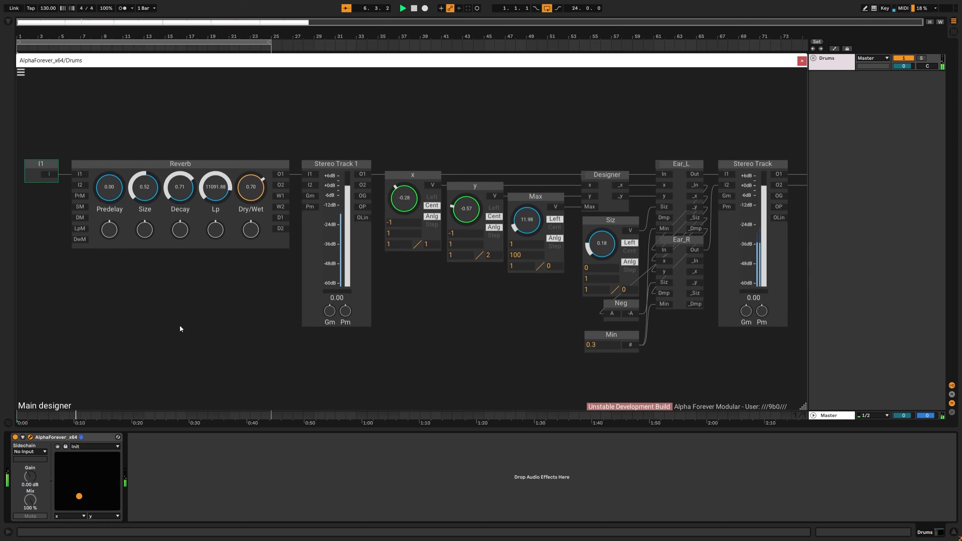
left_click_drag(176, 316, 211, 306)
scroll(212, 305, "up", 2)
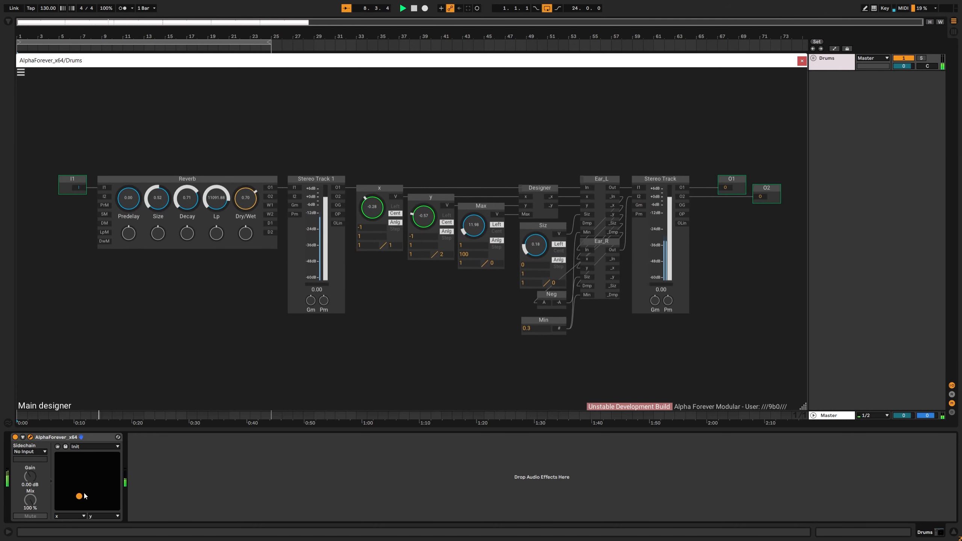
left_click_drag(81, 496, 113, 473)
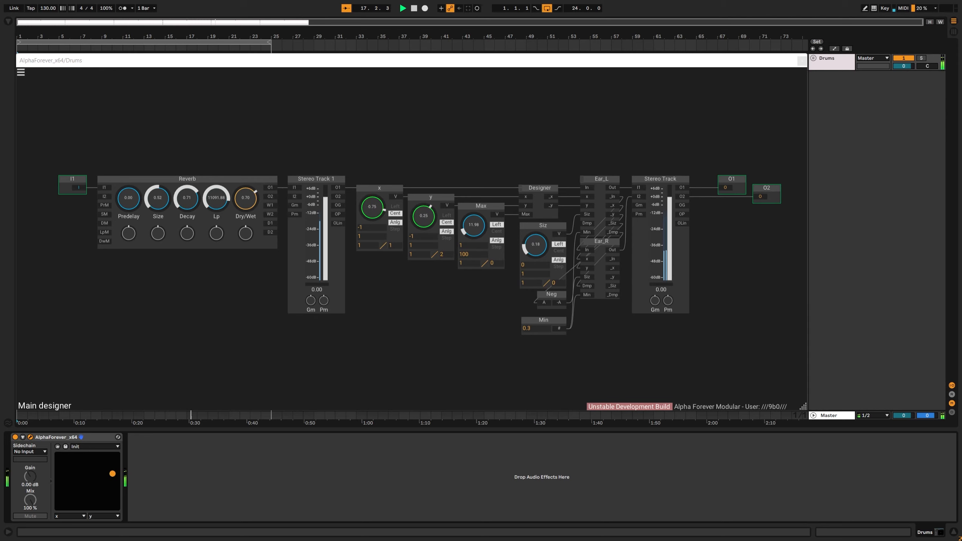